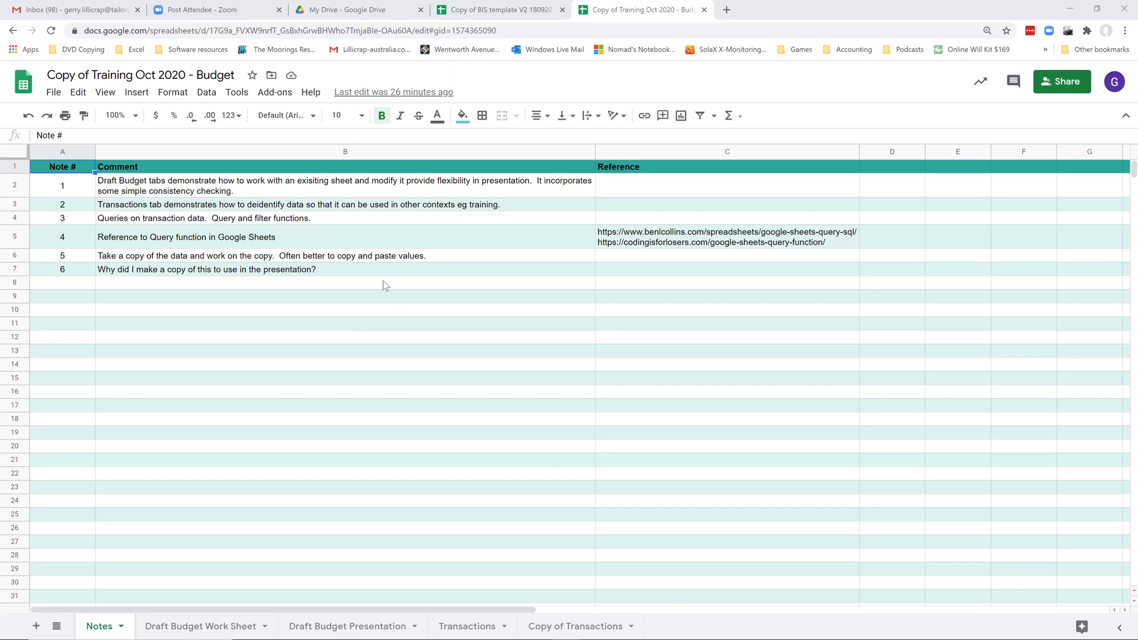
Step: Examine the line items and classifications on the Draft Budget Work Sheet and the Pillar 1 revenue formula on the Draft Budget Presentation sheet
{"action": "left_click", "coordinate": [206, 626]}
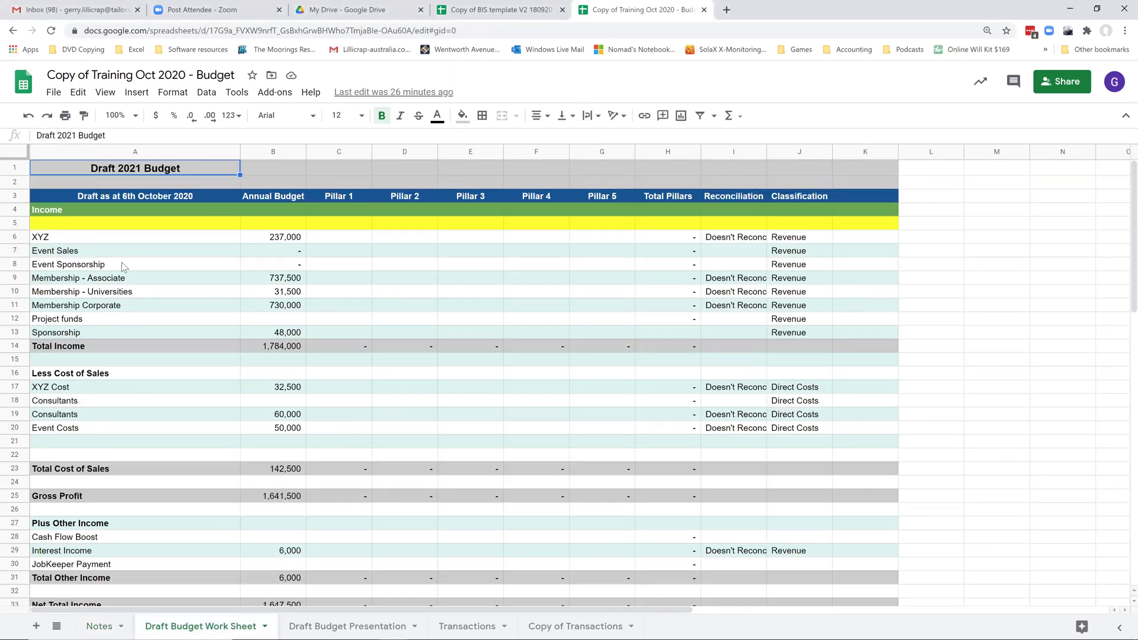
{"action": "left_click", "coordinate": [57, 238]}
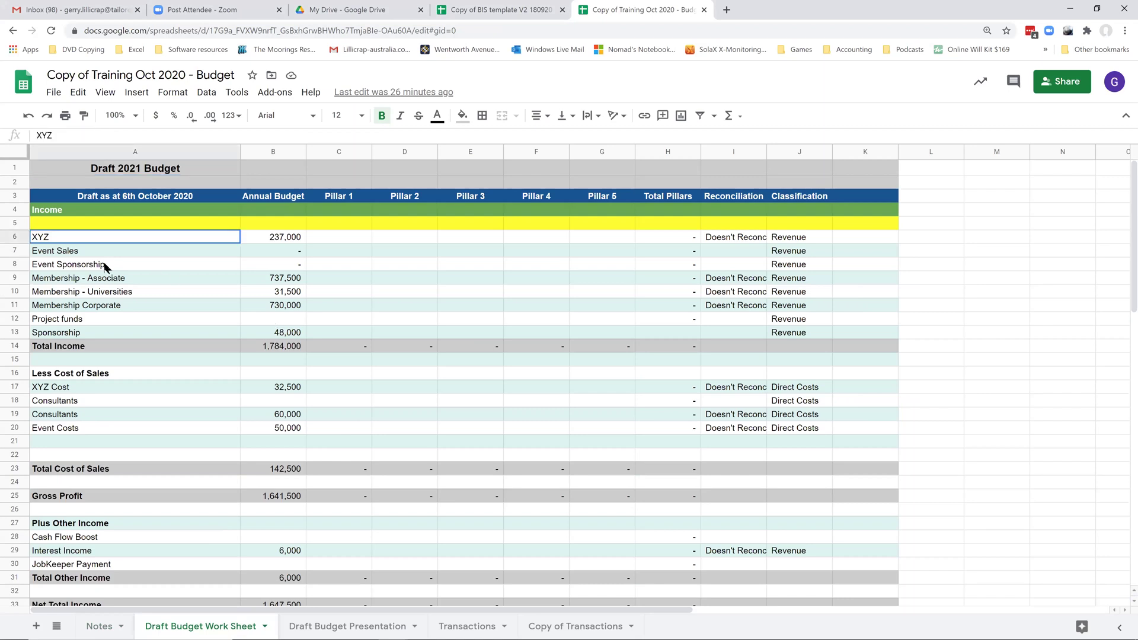
{"action": "left_click", "coordinate": [74, 393]}
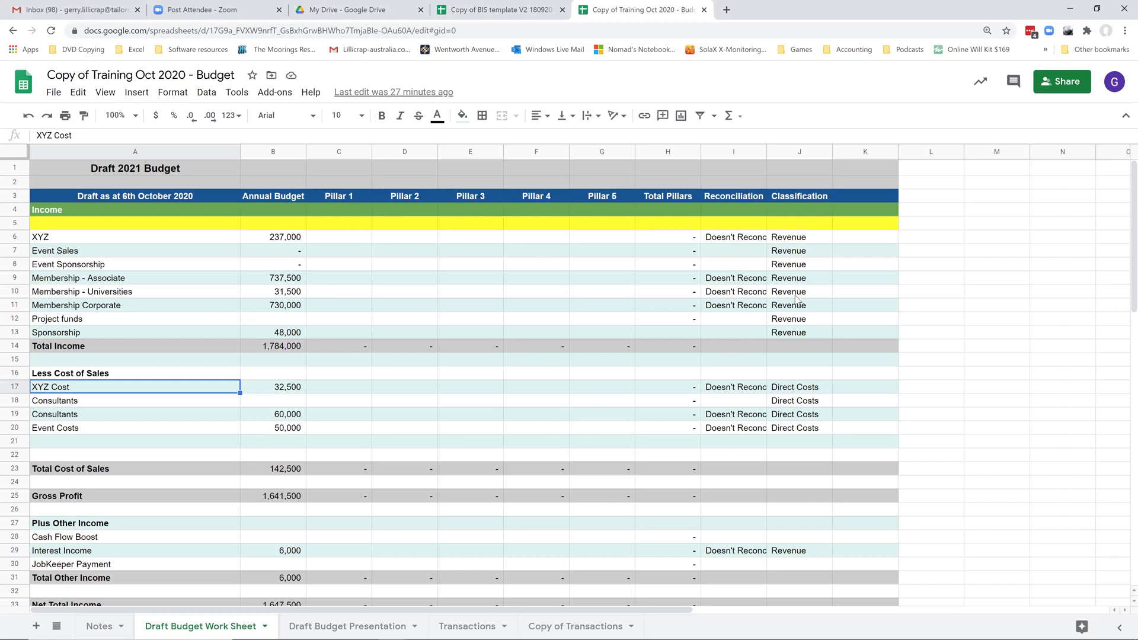
{"action": "left_click", "coordinate": [332, 627]}
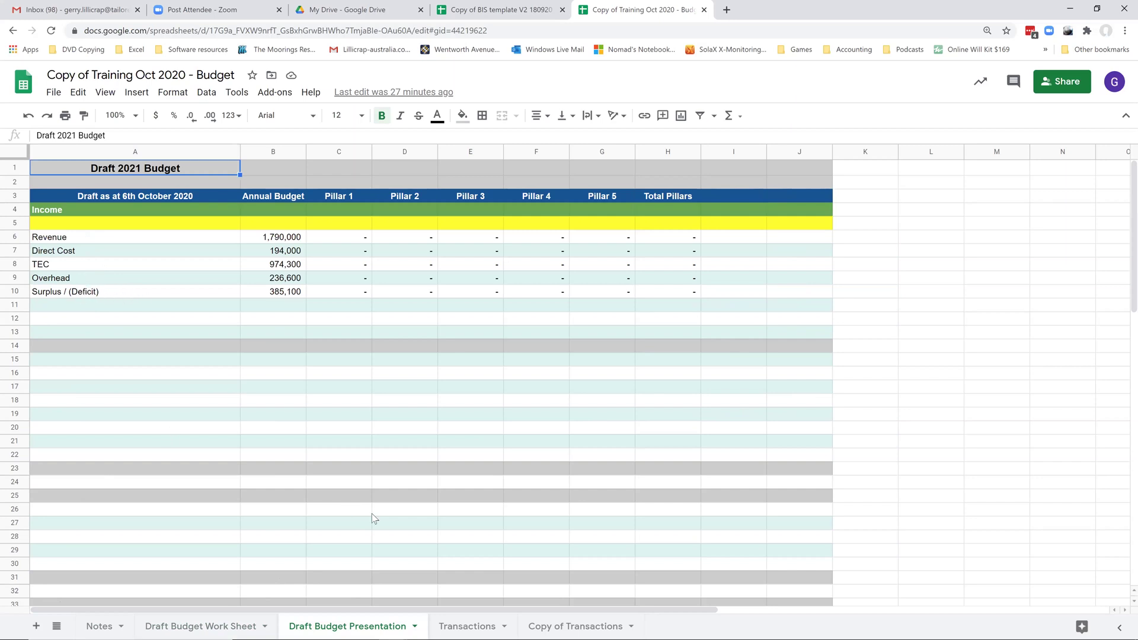
{"action": "left_click", "coordinate": [216, 623]}
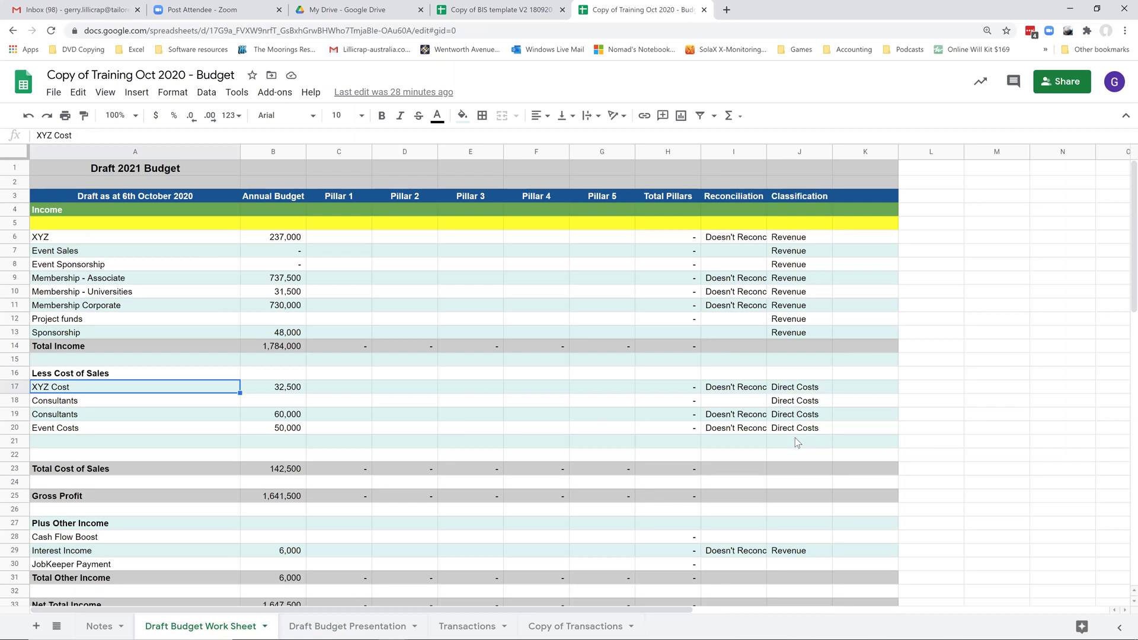
{"action": "scroll", "coordinate": [794, 439], "scroll_direction": "down", "scroll_amount": 3}
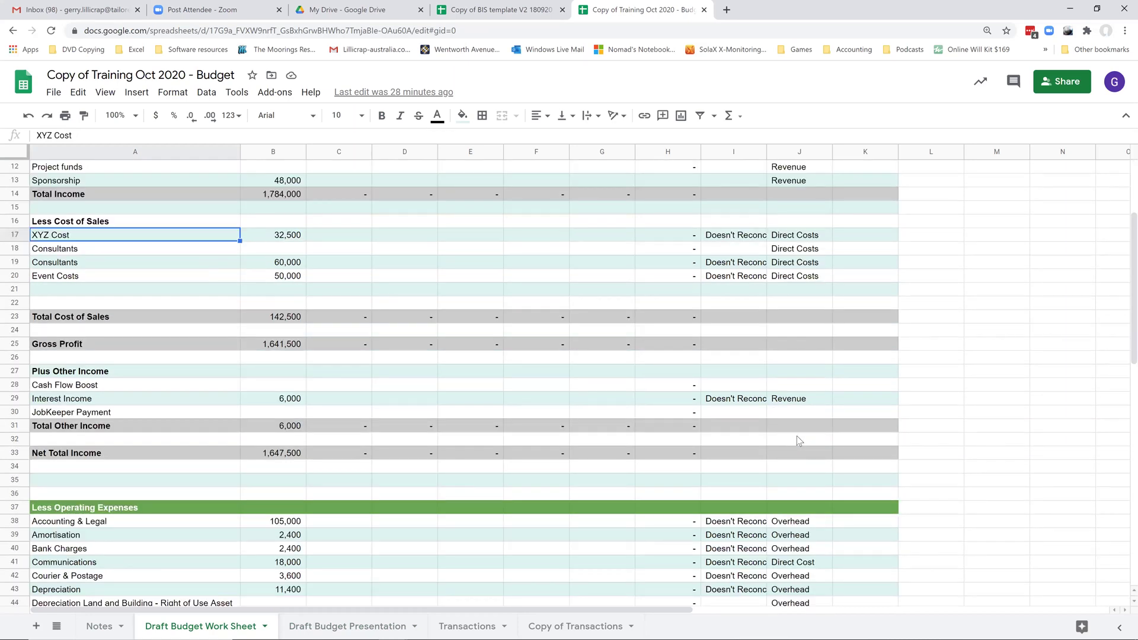
{"action": "scroll", "coordinate": [797, 436], "scroll_direction": "down", "scroll_amount": 2}
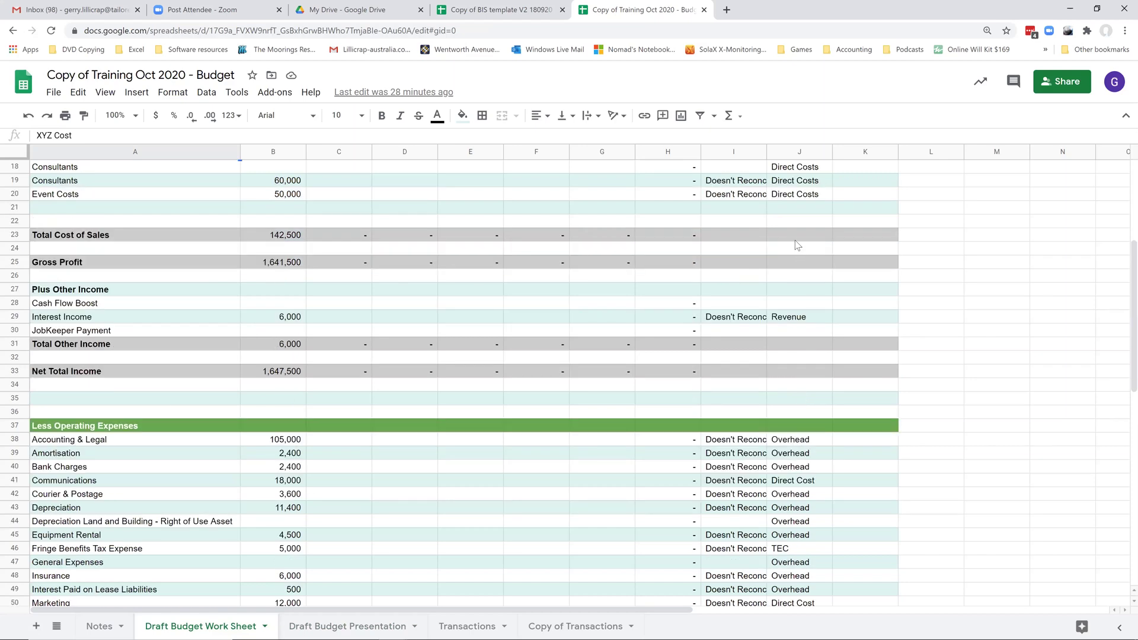
{"action": "scroll", "coordinate": [795, 240], "scroll_direction": "up", "scroll_amount": 5}
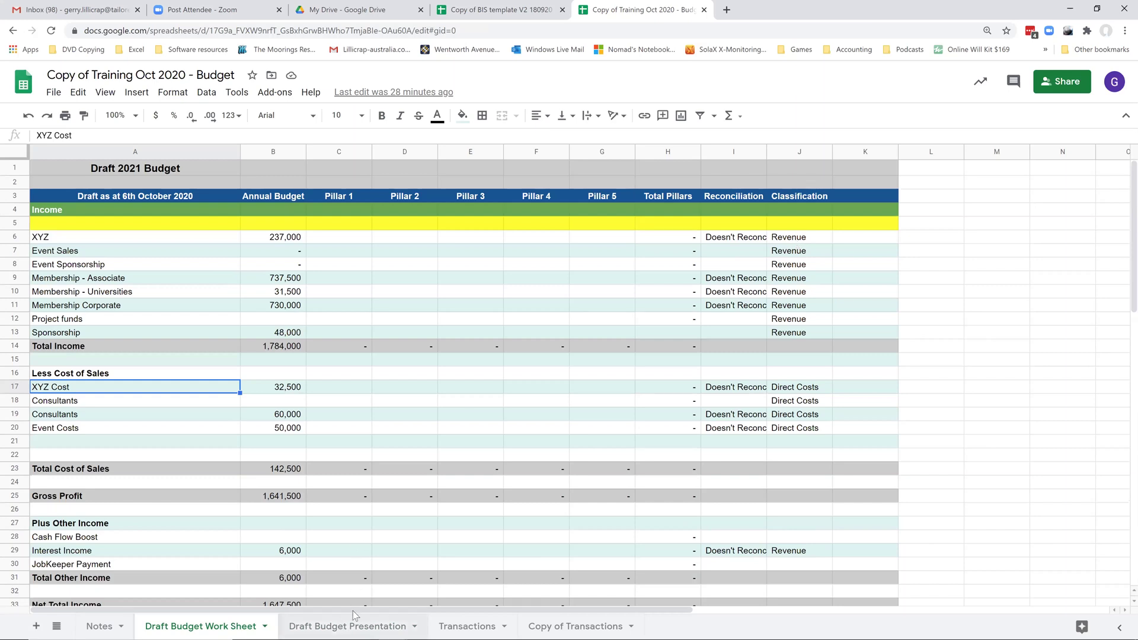
{"action": "left_click", "coordinate": [340, 625]}
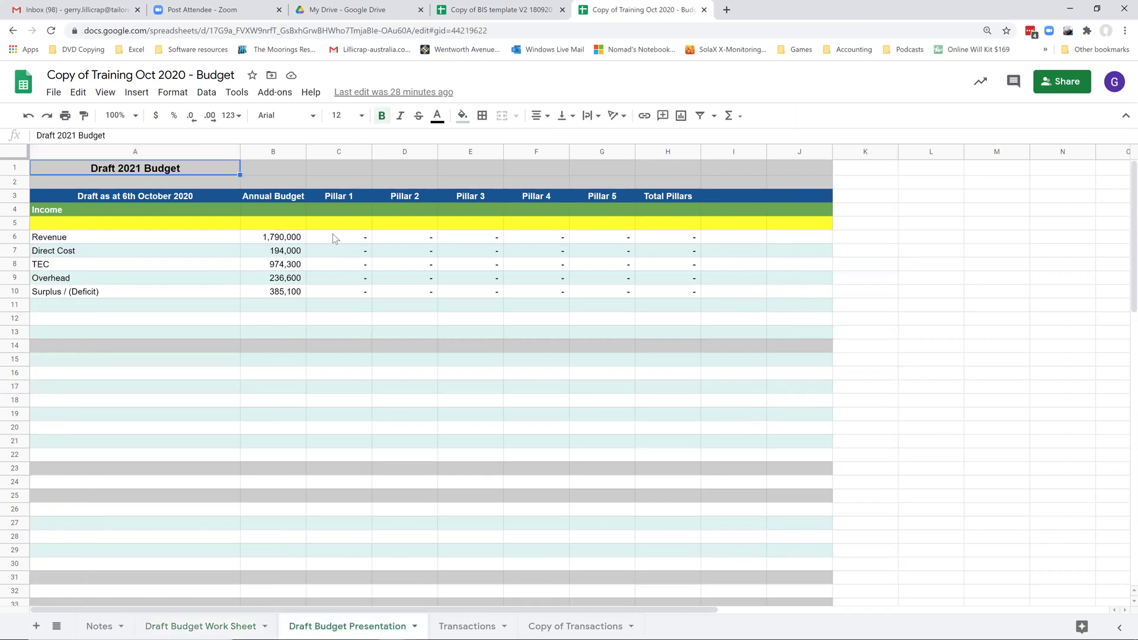
{"action": "left_click", "coordinate": [334, 237]}
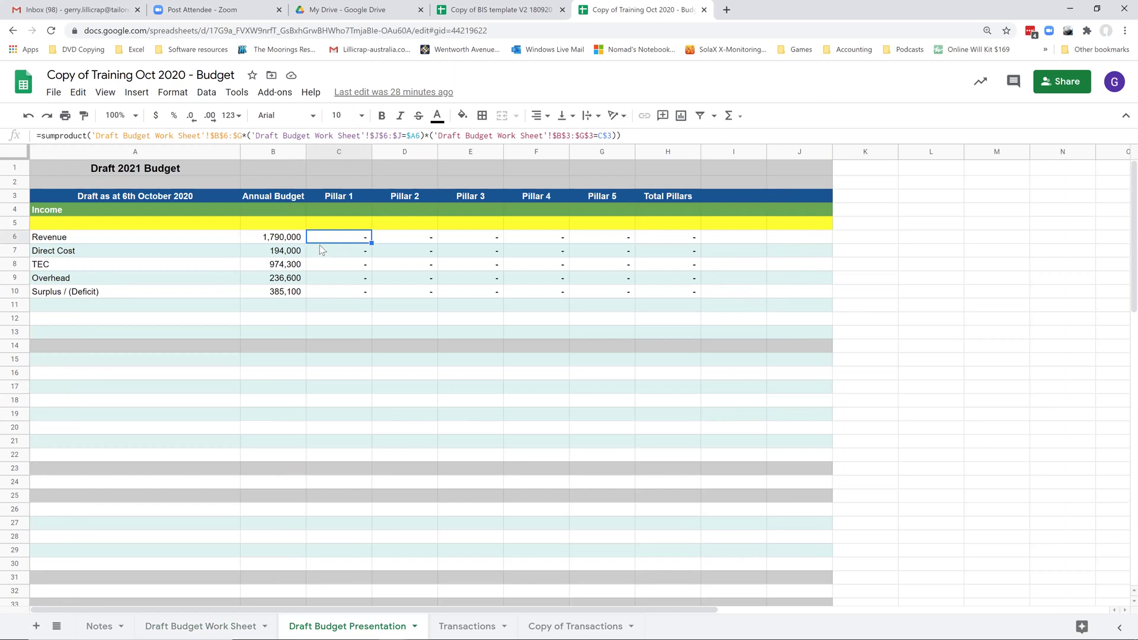
Step: On the Draft Budget Work Sheet, enter Pillar 1 amounts of 237,000 for XYZ income and 32,500 for XYZ Cost
{"action": "left_click", "coordinate": [217, 626]}
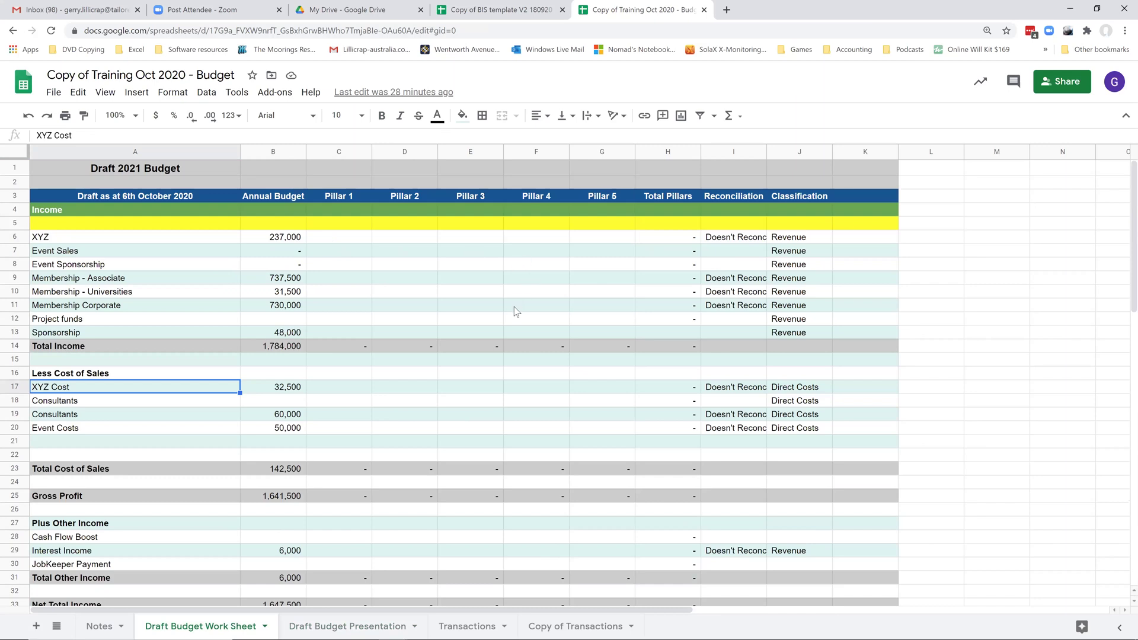
{"action": "left_click", "coordinate": [356, 242]}
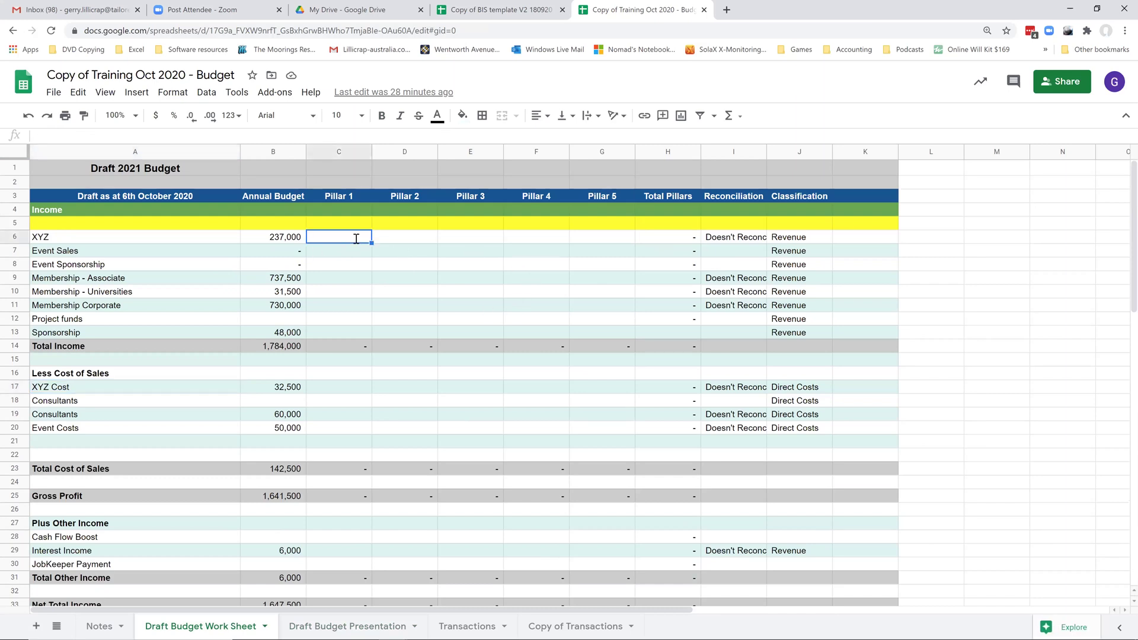
{"action": "type", "text": "237000"}
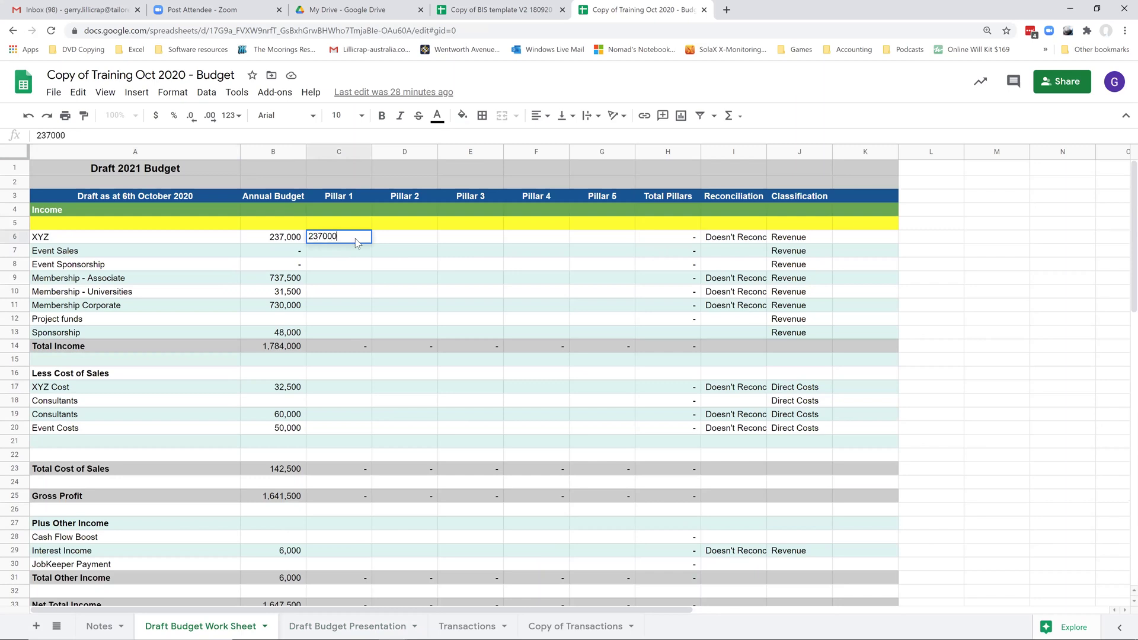
{"action": "key", "text": "Return"}
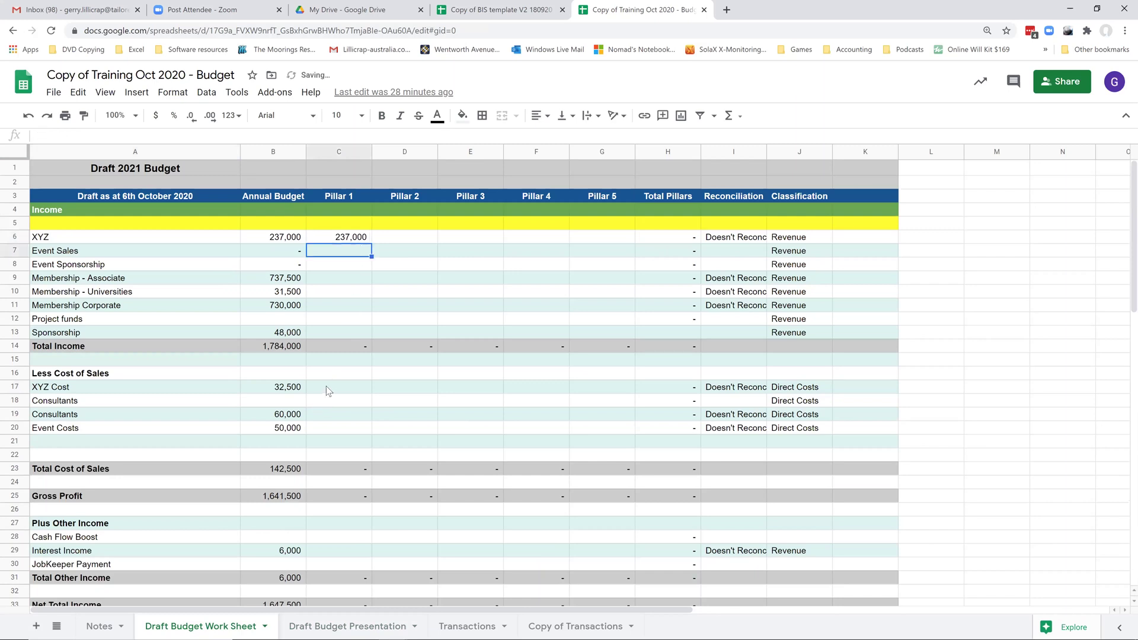
{"action": "left_click", "coordinate": [369, 389]}
{"action": "type", "text": "3"}
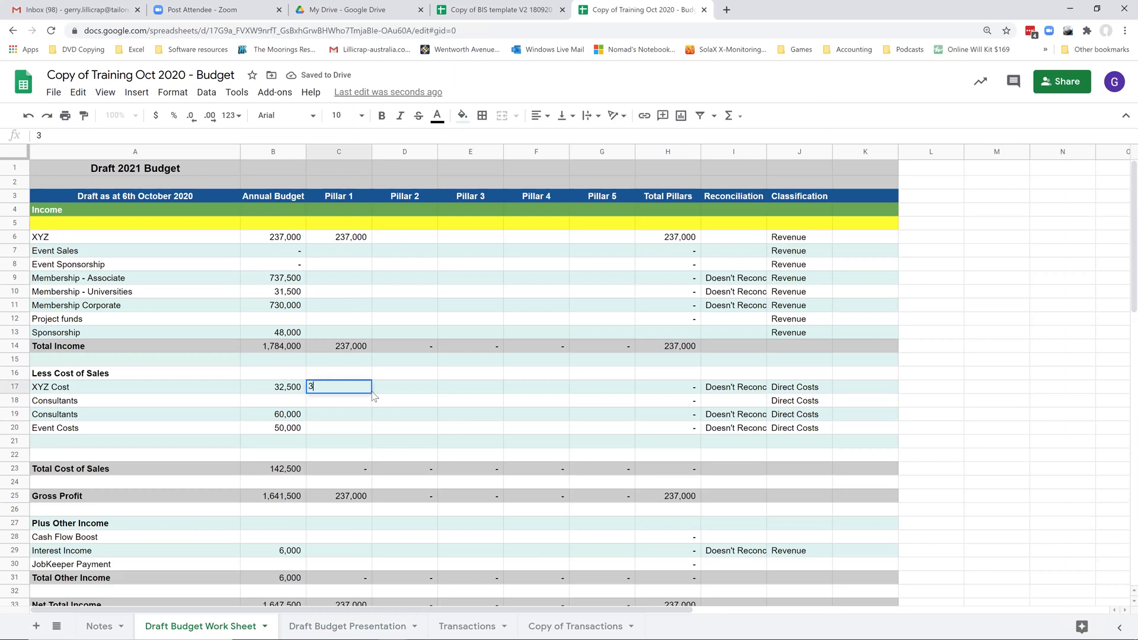
{"action": "type", "text": "2,500"}
{"action": "key", "text": "Return"}
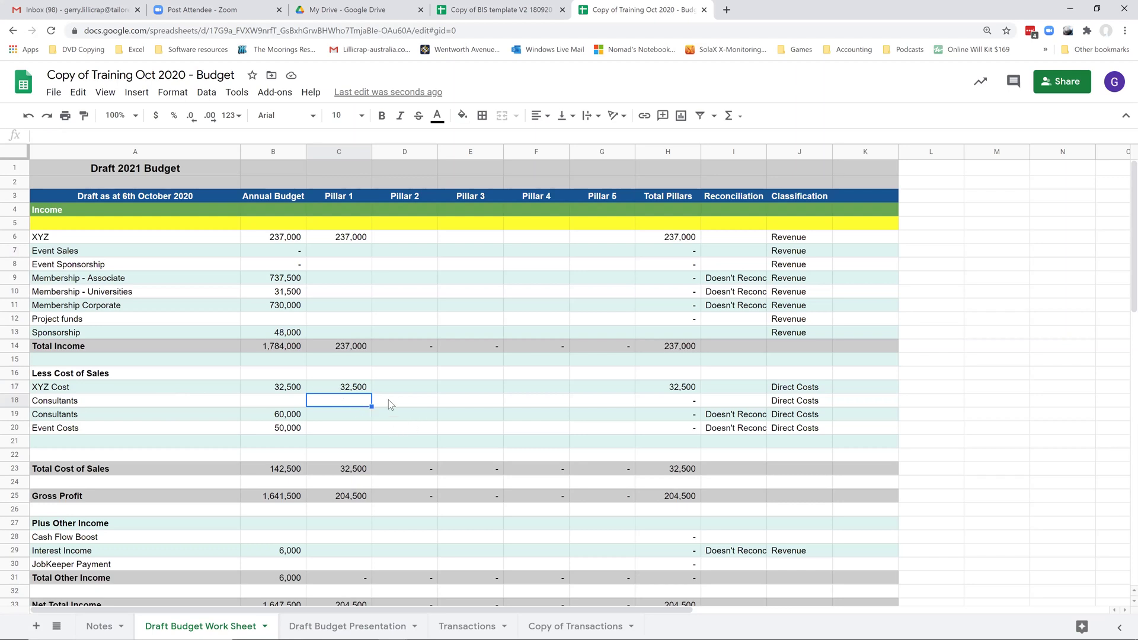
Step: Enter 105,000 under Pillar 5 for the Accounting & Legal operating expense
{"action": "scroll", "coordinate": [407, 435], "scroll_direction": "down", "scroll_amount": 4}
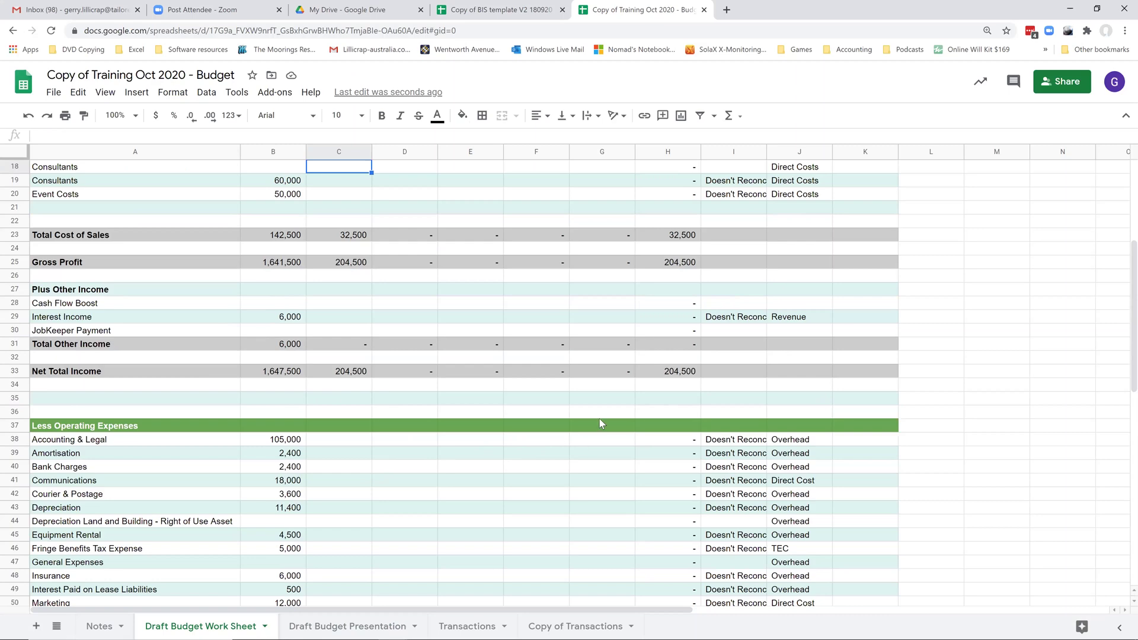
{"action": "scroll", "coordinate": [600, 424], "scroll_direction": "up", "scroll_amount": 4}
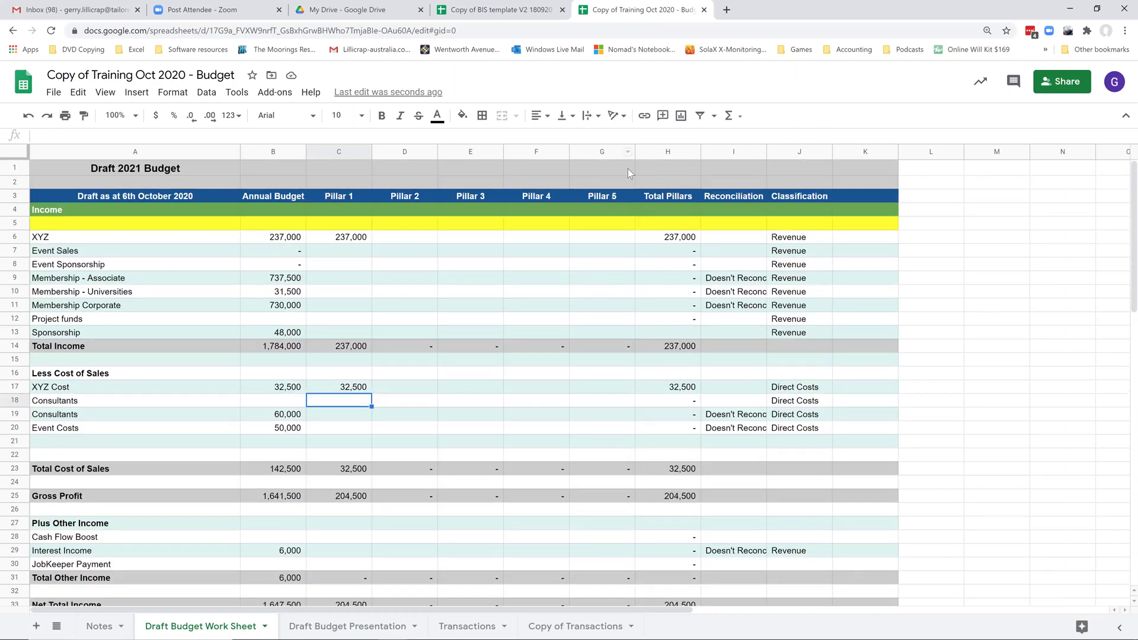
{"action": "scroll", "coordinate": [606, 343], "scroll_direction": "down", "scroll_amount": 3}
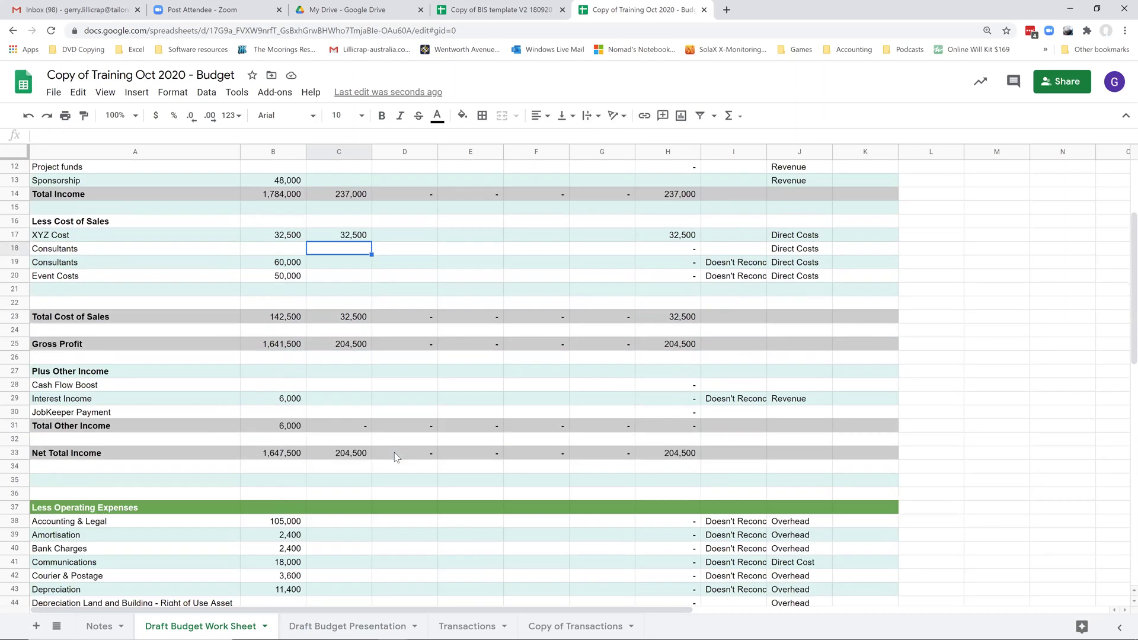
{"action": "left_click", "coordinate": [613, 522]}
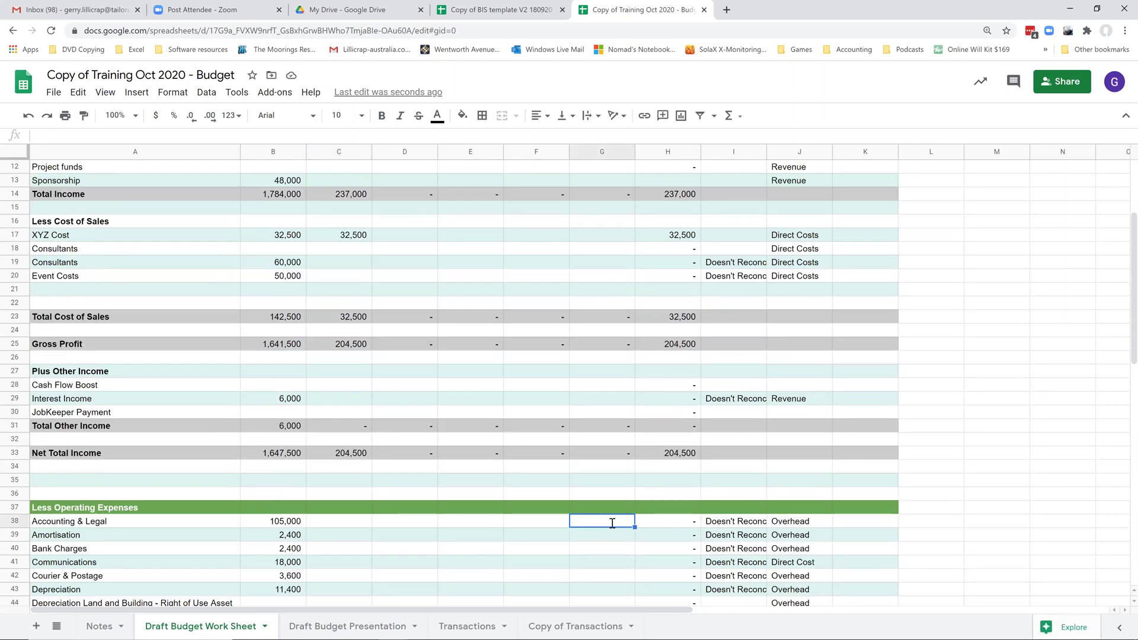
{"action": "type", "text": "105000"}
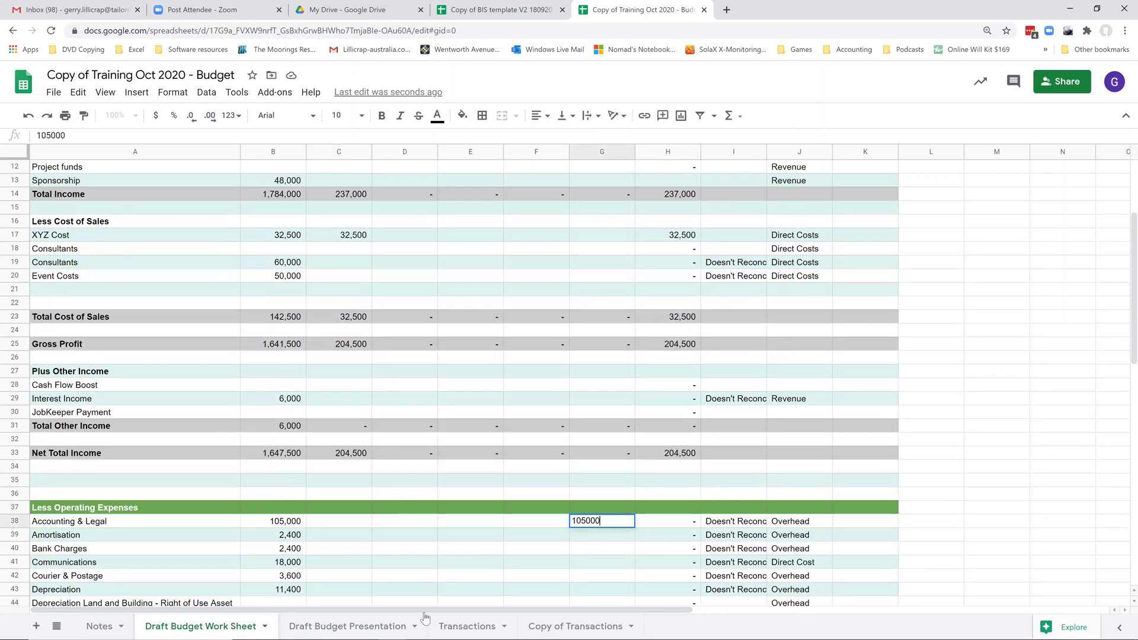
{"action": "key", "text": "Return"}
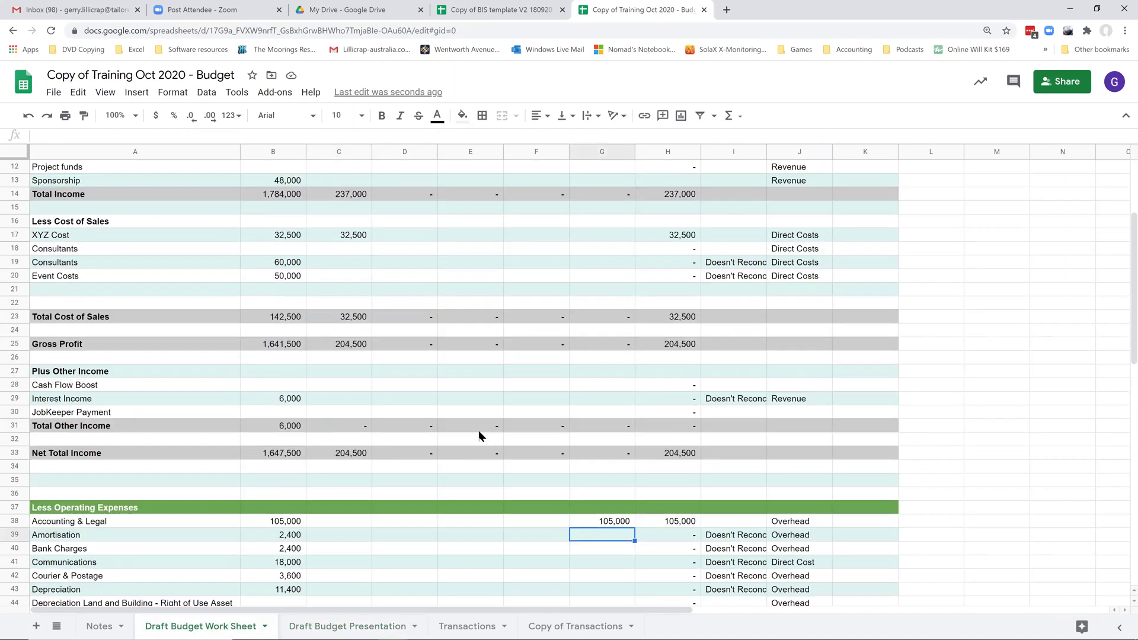
Step: Inspect the reconciliation formula for the XYZ row and enter 30,000 under Pillar 2 for Consultants in row 19
{"action": "scroll", "coordinate": [332, 276], "scroll_direction": "up", "scroll_amount": 3}
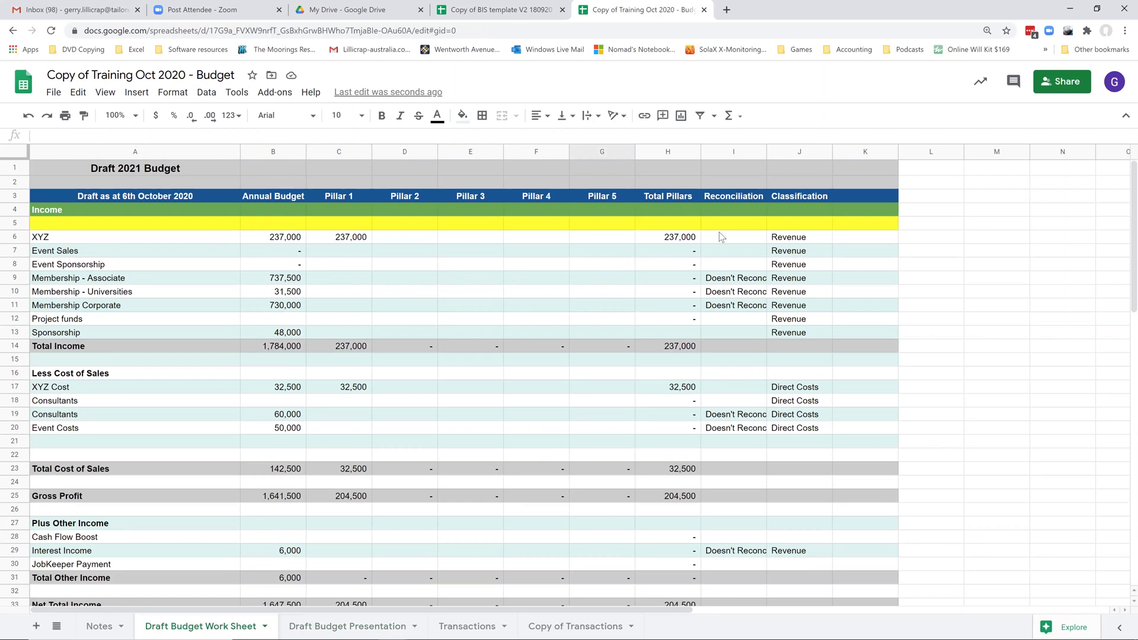
{"action": "left_click", "coordinate": [720, 153]}
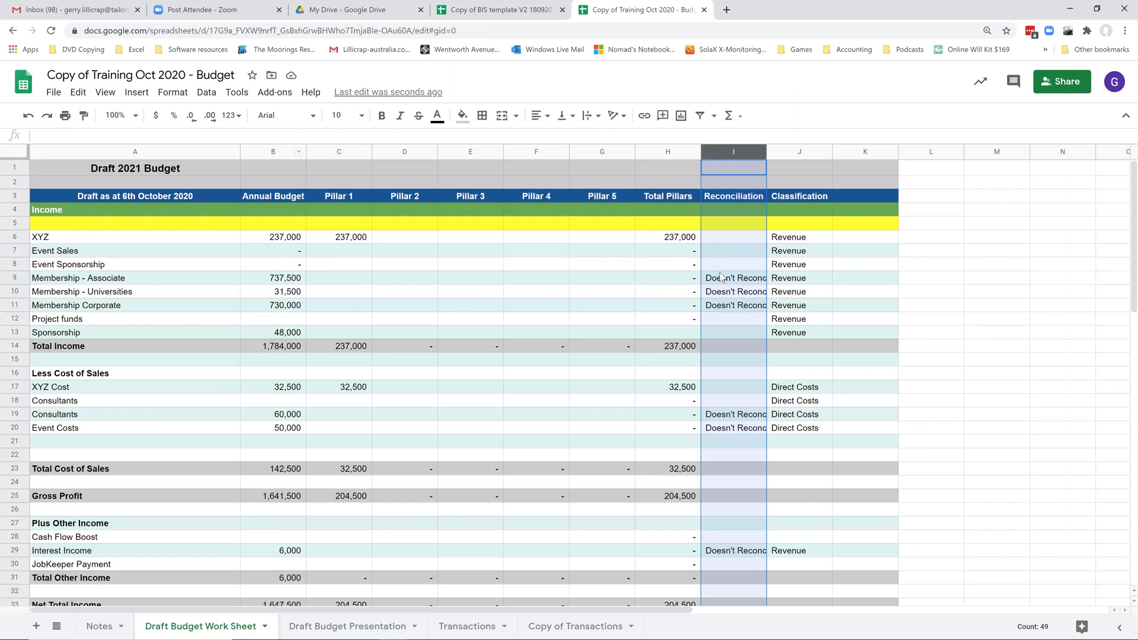
{"action": "left_click", "coordinate": [716, 237]}
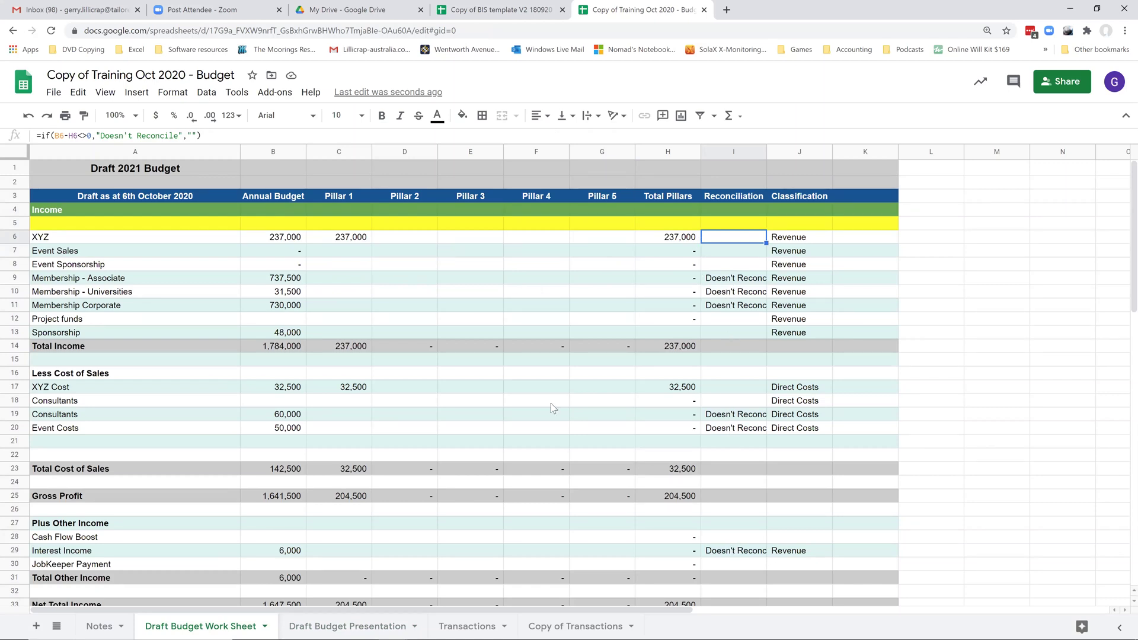
{"action": "scroll", "coordinate": [289, 599], "scroll_direction": "down", "scroll_amount": 2}
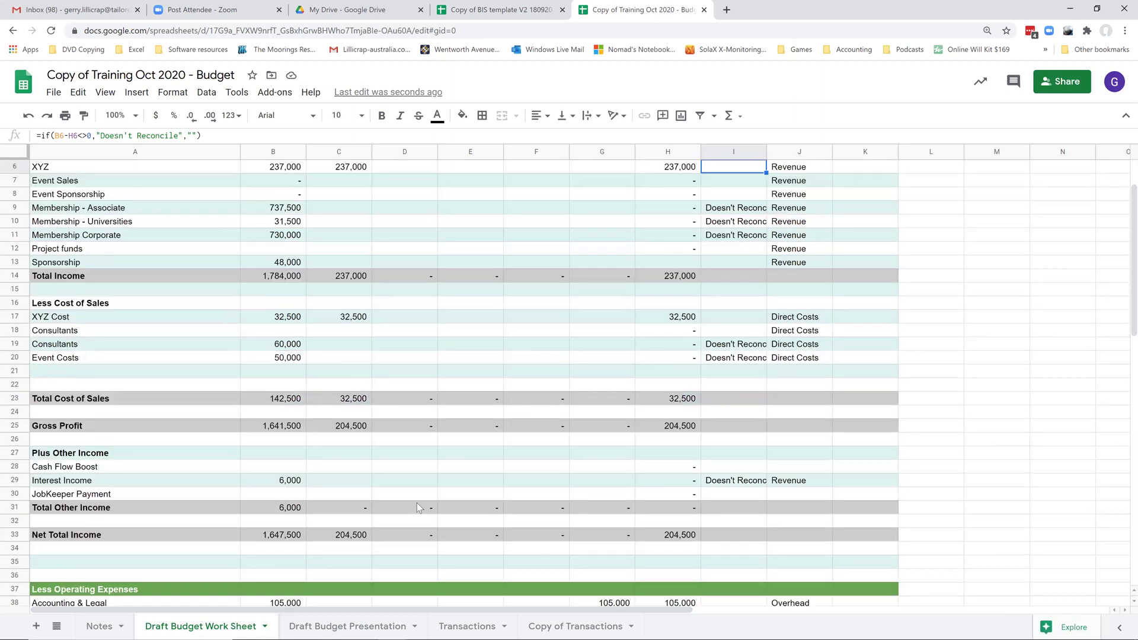
{"action": "left_click", "coordinate": [425, 342]}
{"action": "type", "text": "30,00"}
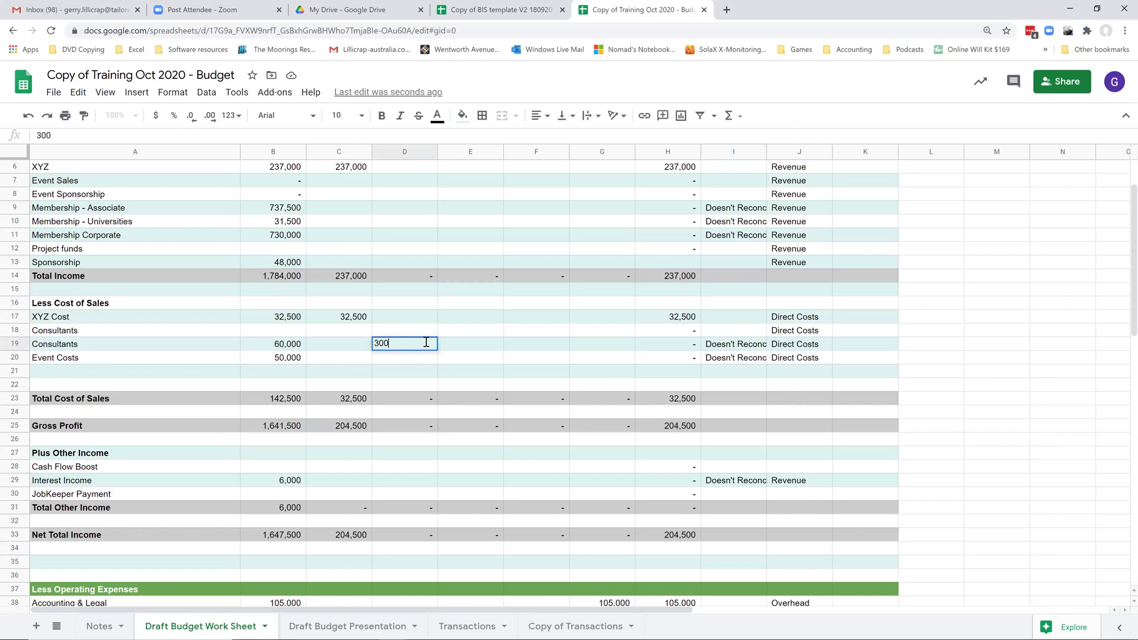
{"action": "type", "text": "00"}
{"action": "key", "text": "Return"}
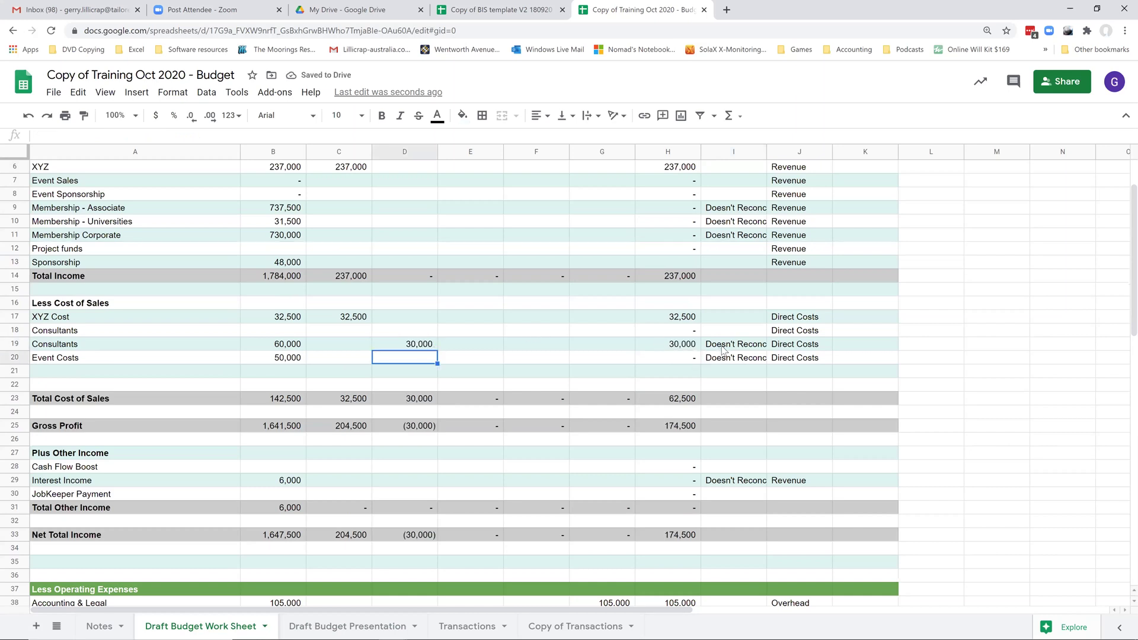
Step: Enter 12,000 under Pillar 4 for Interest Income
{"action": "left_click", "coordinate": [539, 478]}
{"action": "type", "text": "12000"}
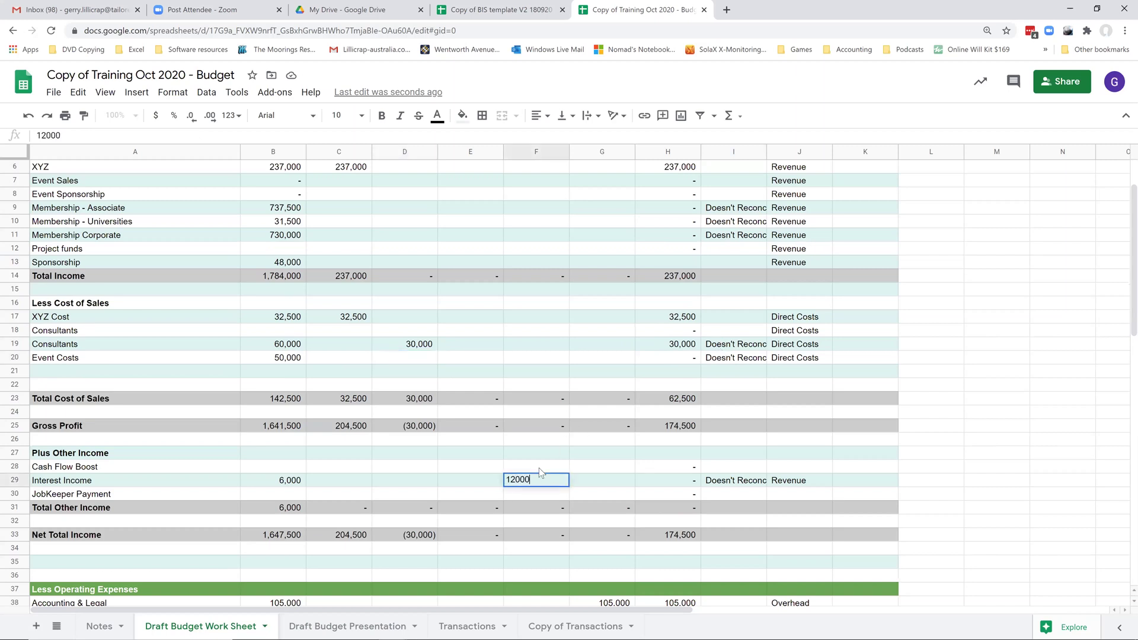
{"action": "key", "text": "Return"}
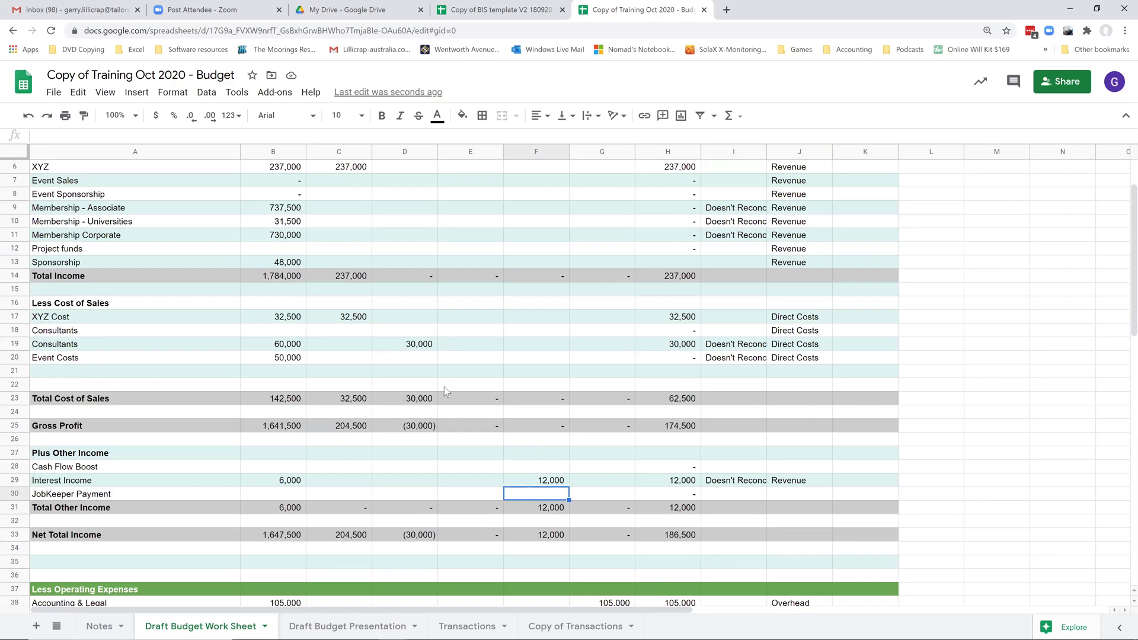
Step: Review the pillar amounts on the Draft Budget Presentation sheet and check the operating expense classifications on the Draft Budget Work Sheet
{"action": "scroll", "coordinate": [360, 247], "scroll_direction": "up", "scroll_amount": 2}
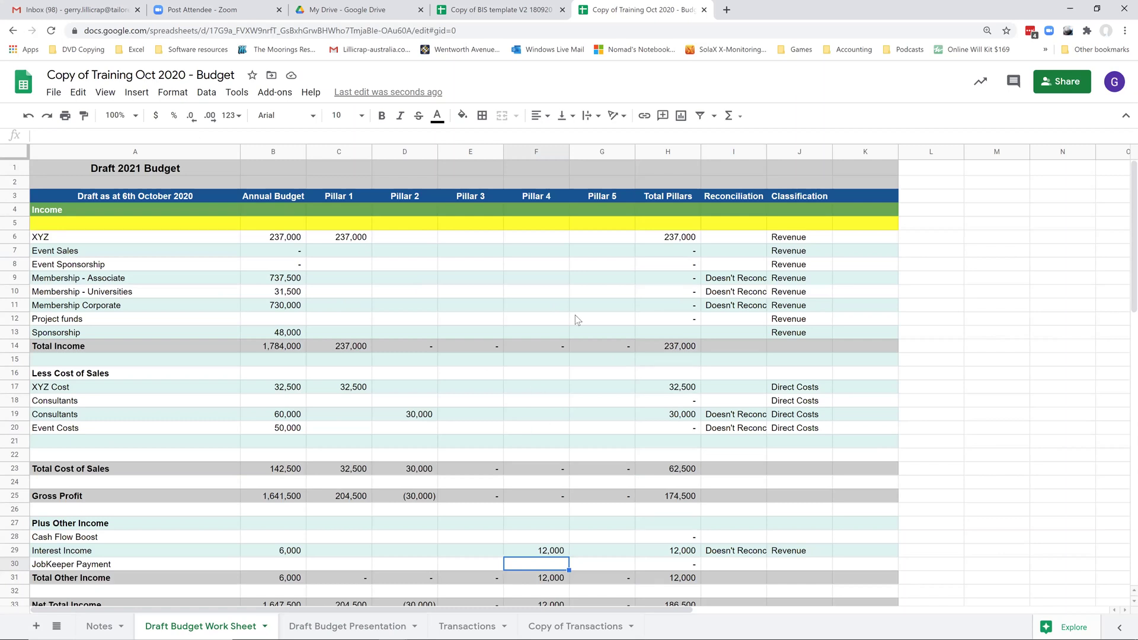
{"action": "left_click", "coordinate": [341, 626]}
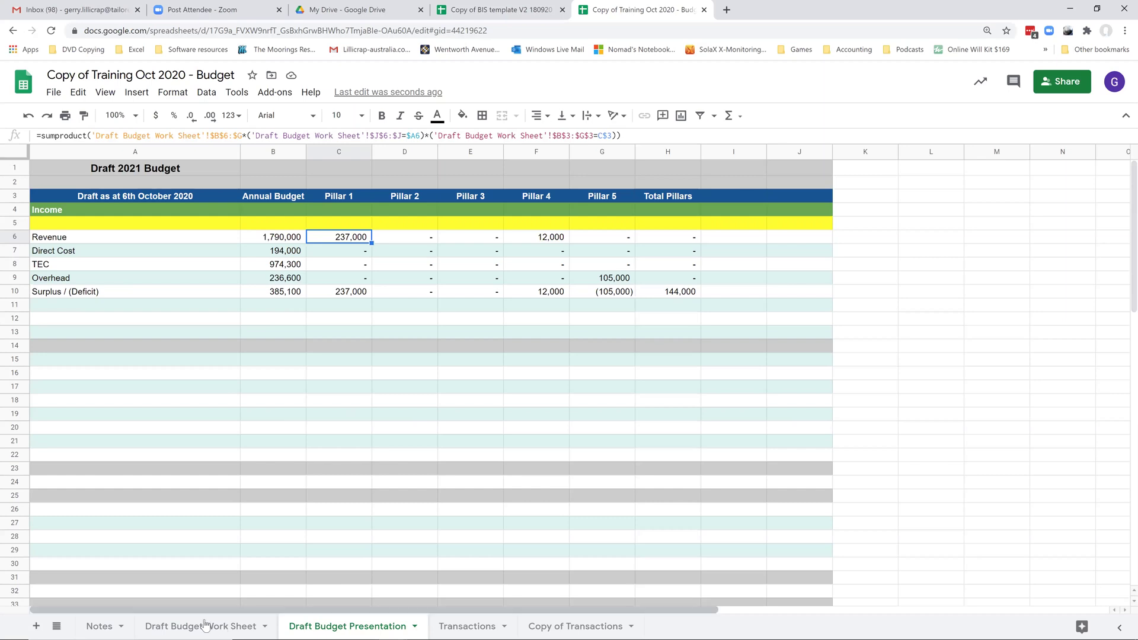
{"action": "left_click", "coordinate": [249, 626]}
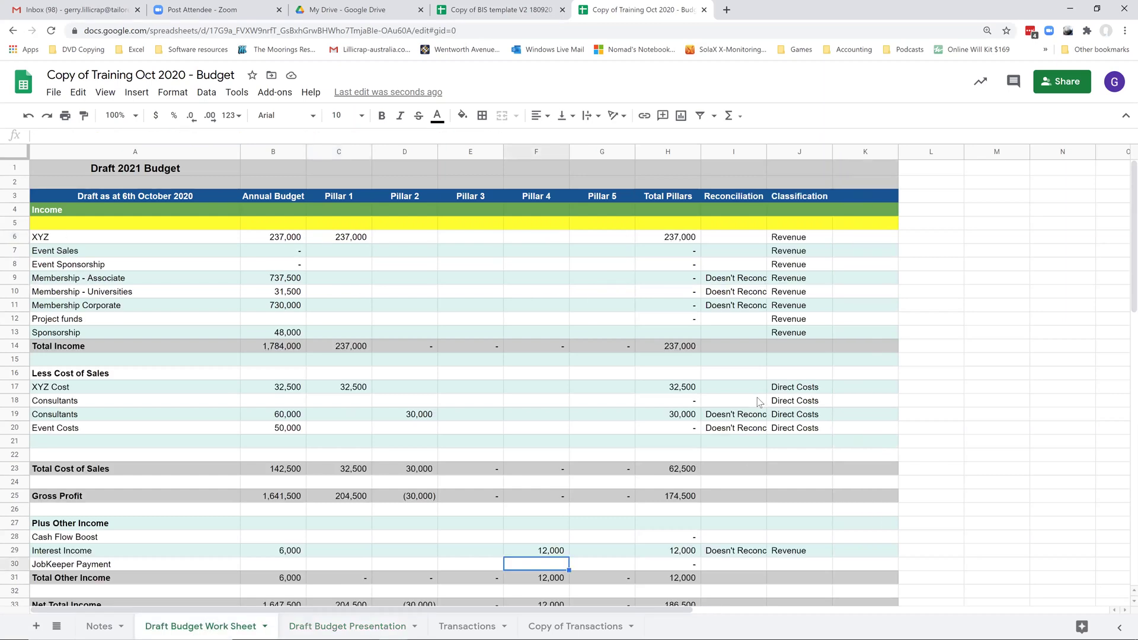
{"action": "scroll", "coordinate": [756, 398], "scroll_direction": "down", "scroll_amount": 4}
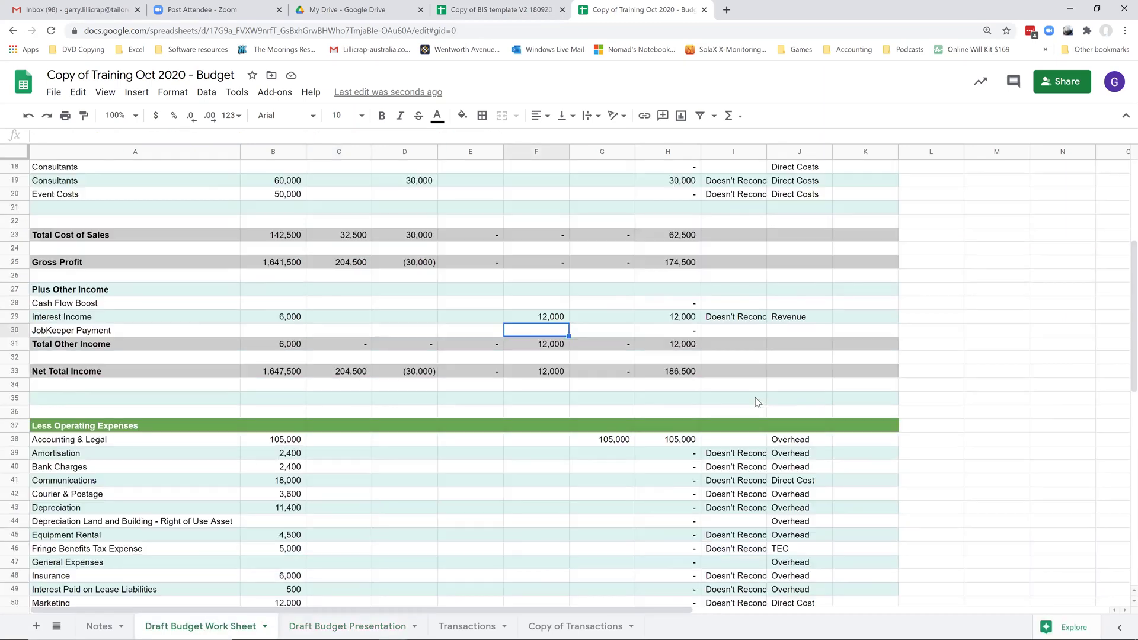
{"action": "left_click", "coordinate": [785, 468]}
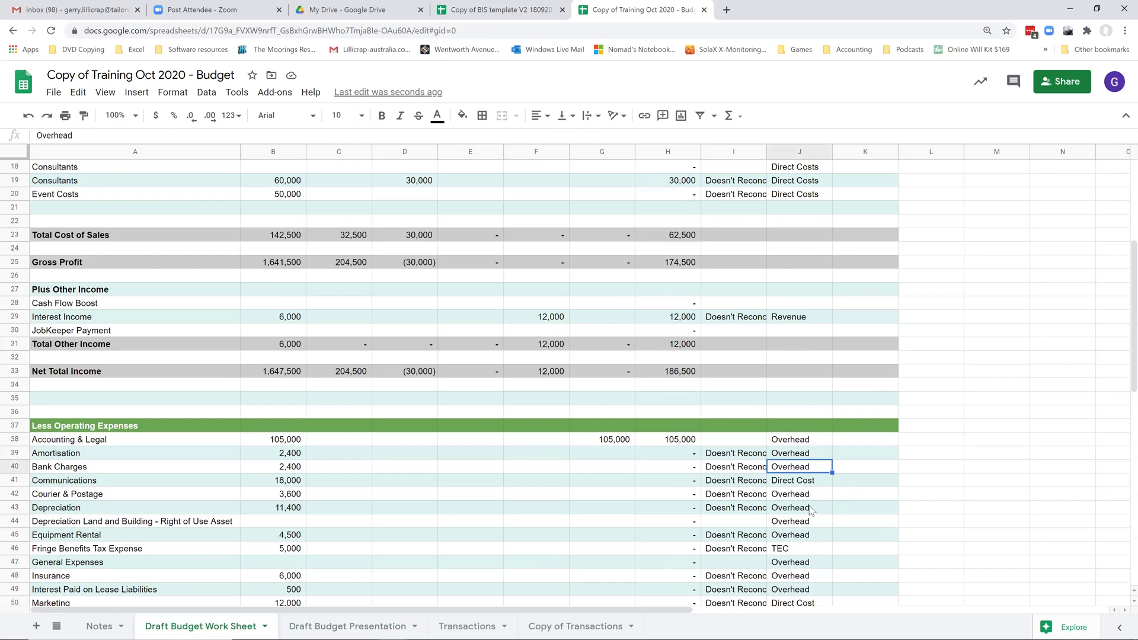
Step: Check the Communications expense classification in the work sheet against the Direct Cost line on the Draft Budget Presentation sheet, returning to the work sheet
{"action": "key", "text": "Down"}
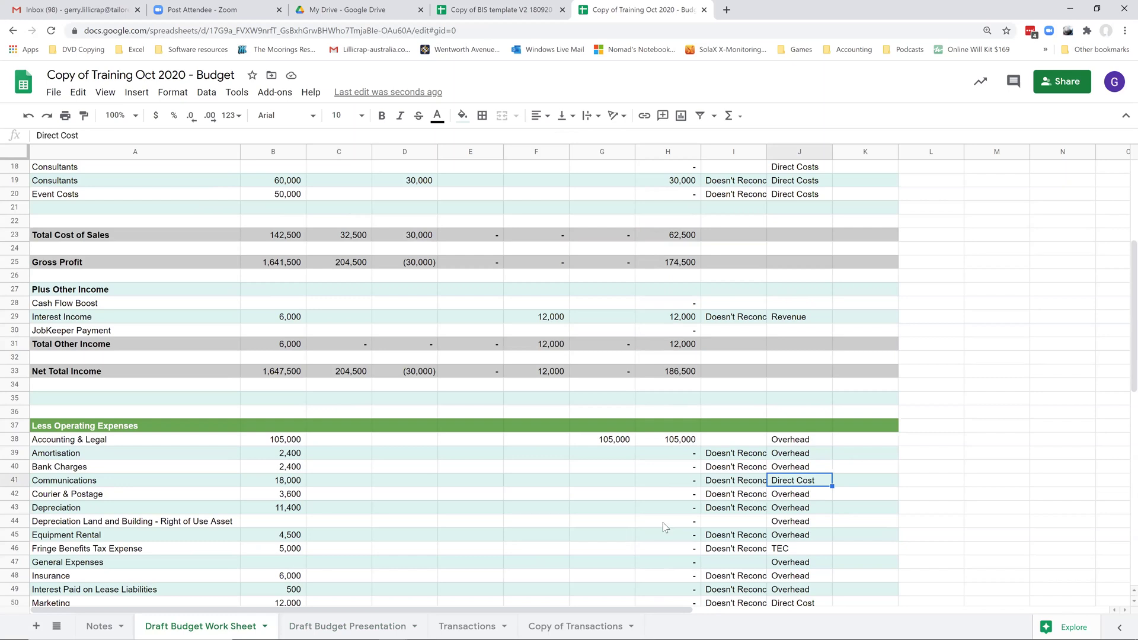
{"action": "left_click", "coordinate": [338, 626]}
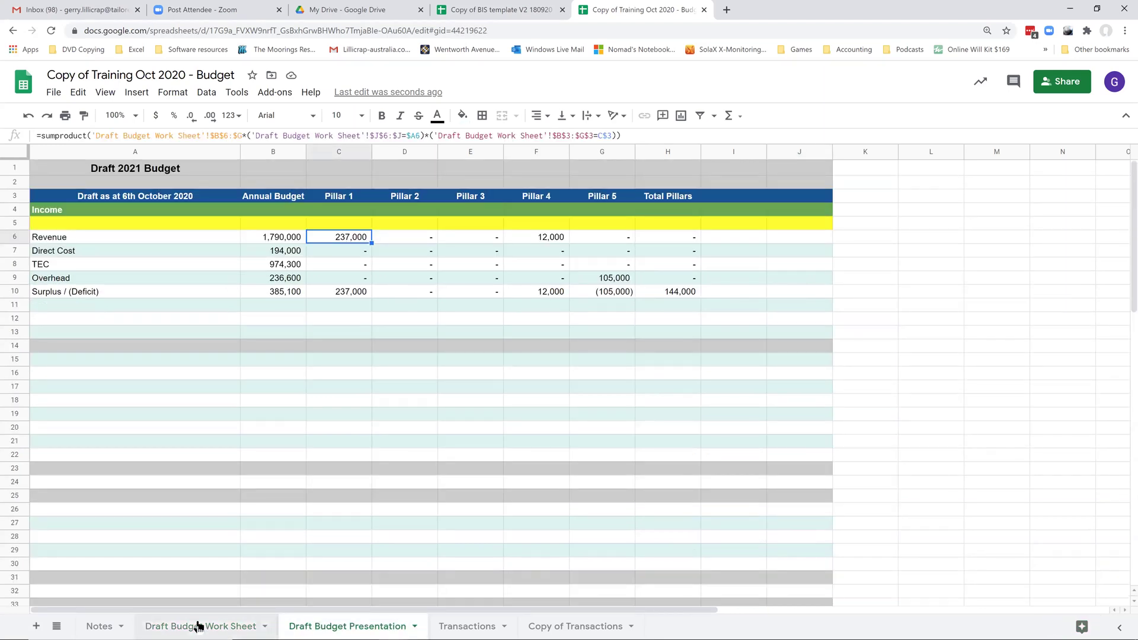
{"action": "key", "text": "ctrl+shift+Page_Up"}
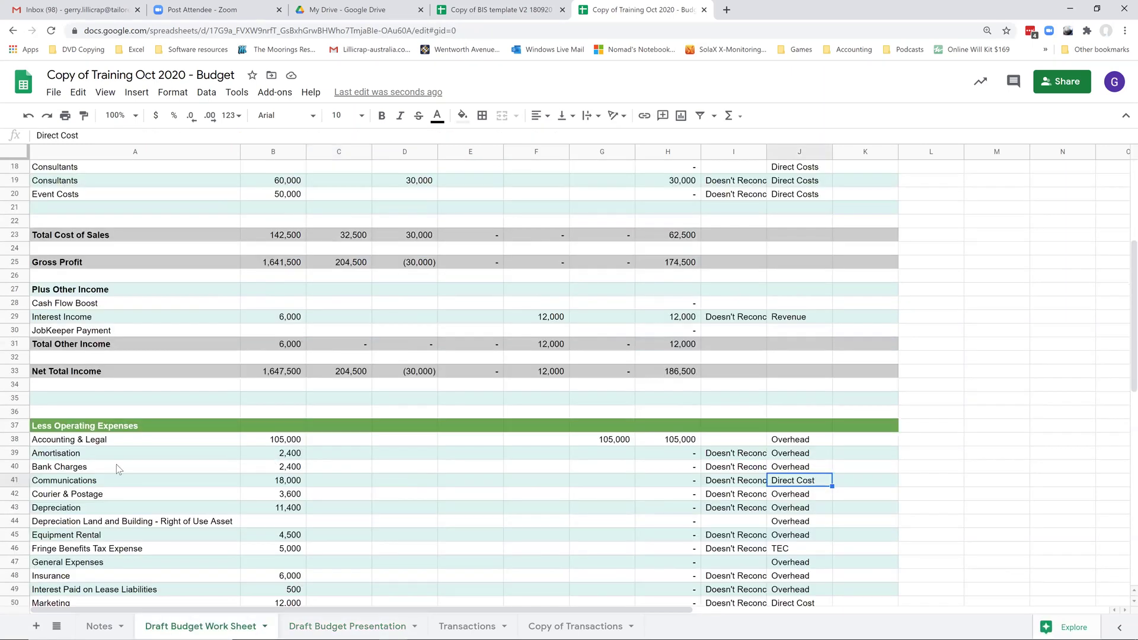
{"action": "scroll", "coordinate": [218, 376], "scroll_direction": "up", "scroll_amount": 5}
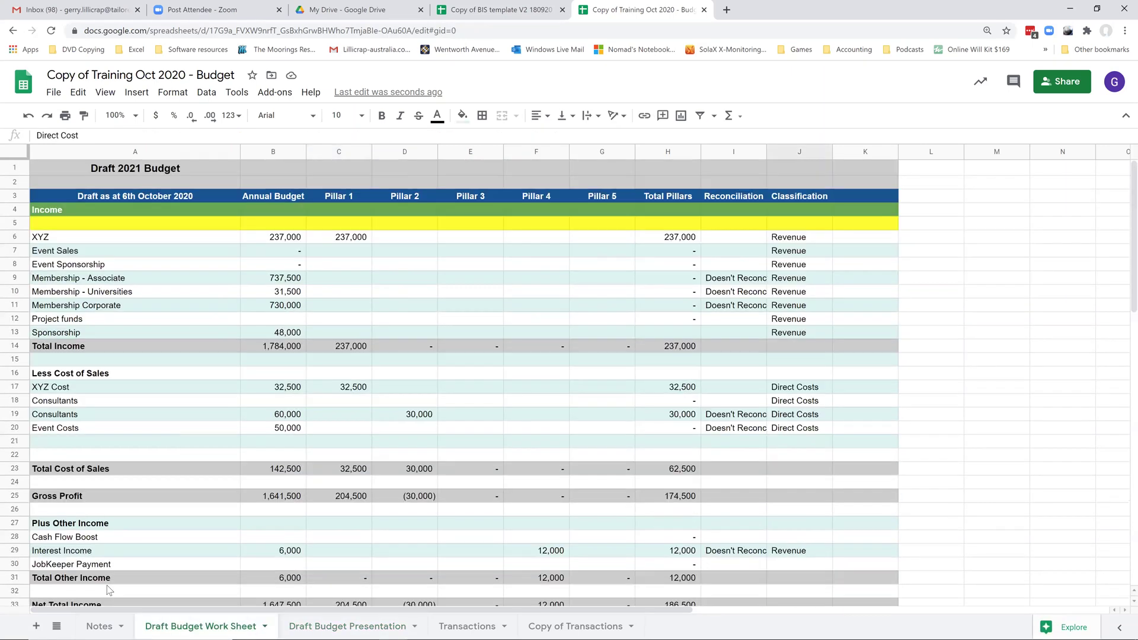
Step: Open the Notes sheet and read through the comments down to the note asking why a copy was made for the presentation
{"action": "left_click", "coordinate": [100, 626]}
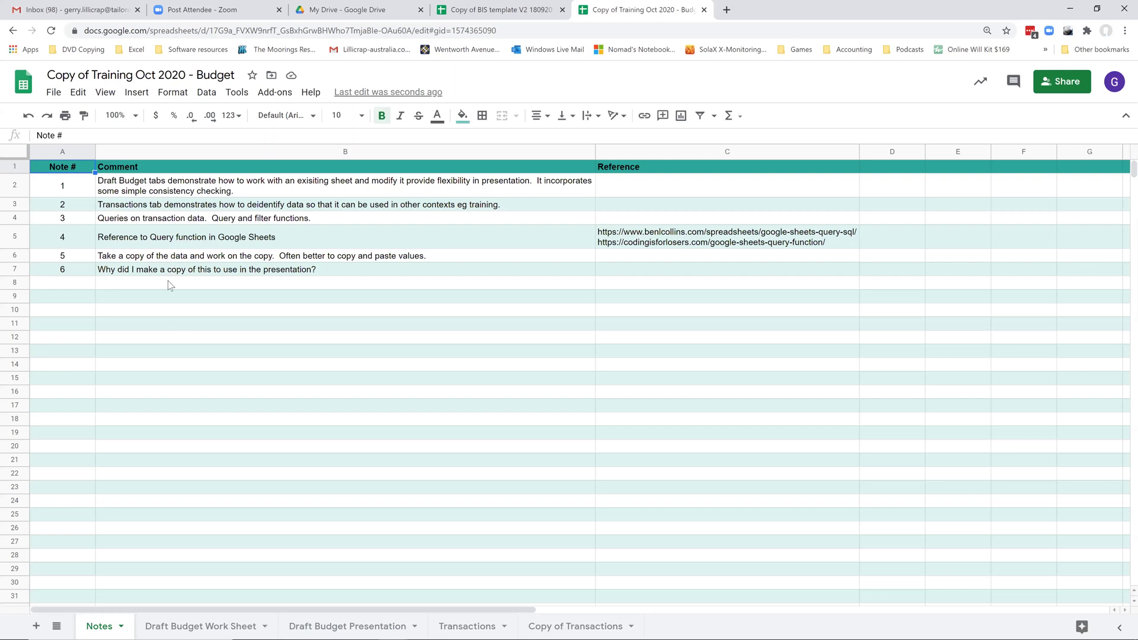
{"action": "left_click", "coordinate": [183, 270]}
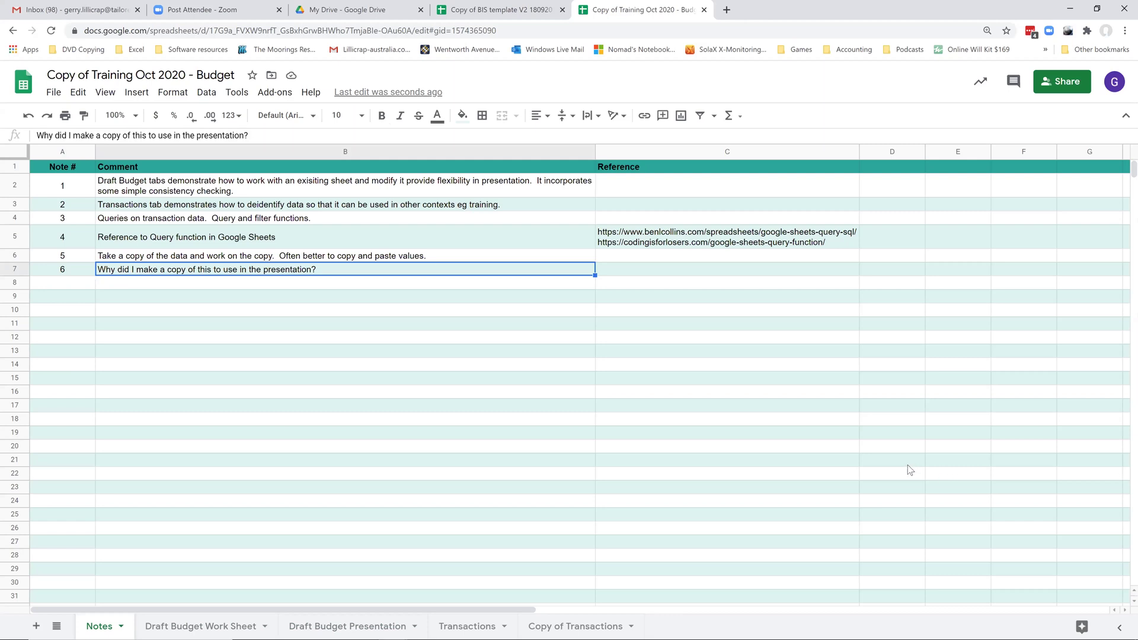
{"action": "scroll", "coordinate": [975, 486], "scroll_direction": "down", "scroll_amount": 10}
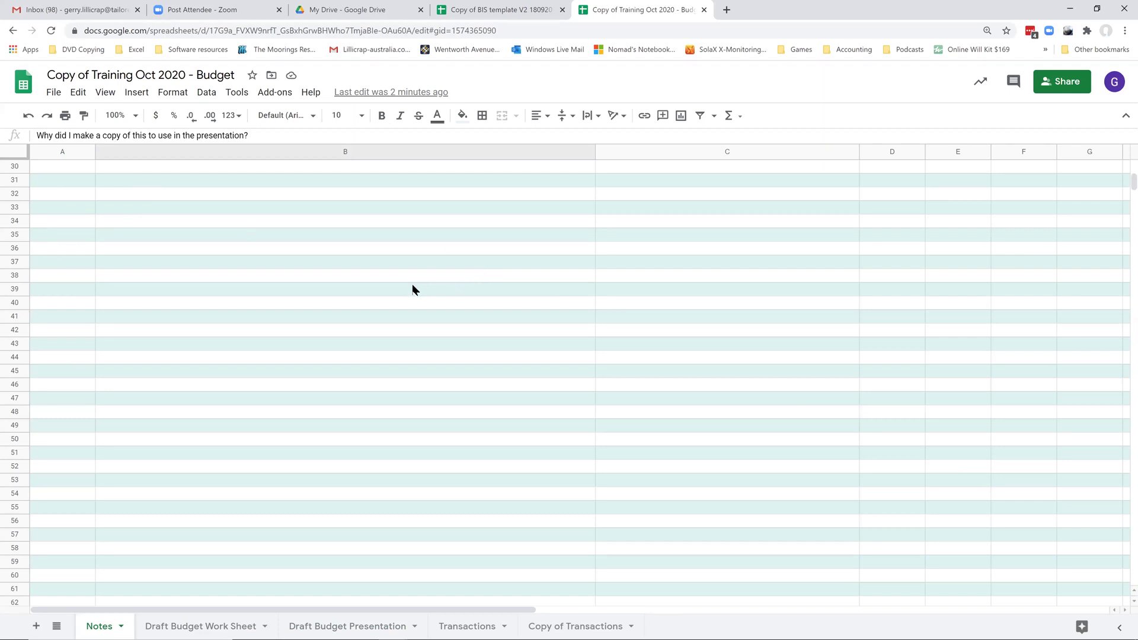
{"action": "scroll", "coordinate": [413, 285], "scroll_direction": "up", "scroll_amount": 10}
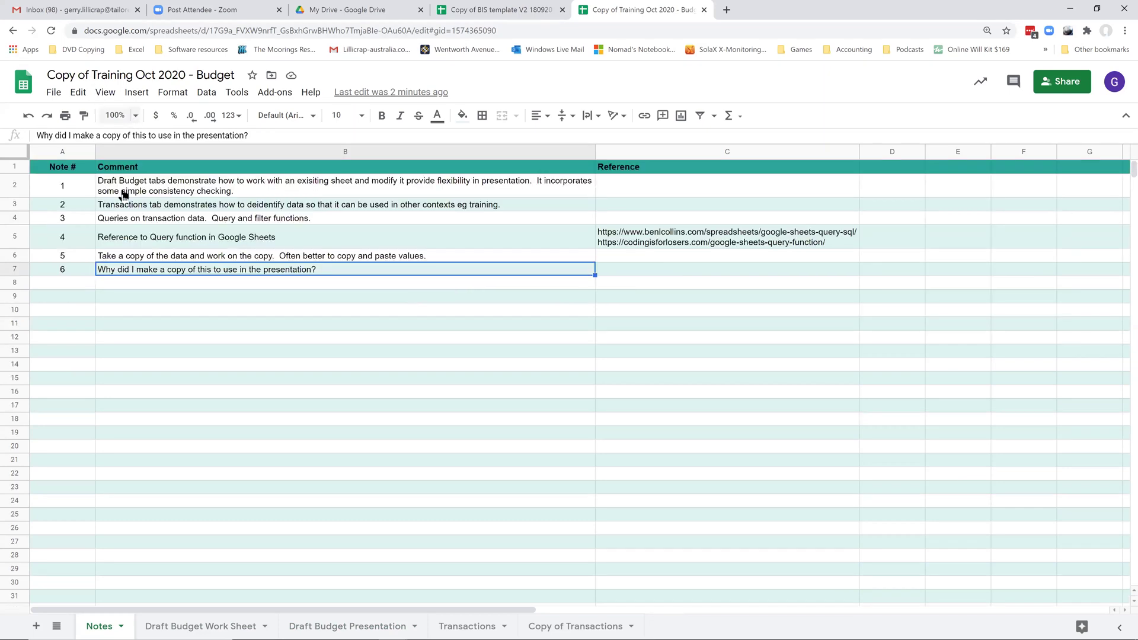
Step: Enlarge the Notes sheet to 125% and go to the note about deidentifying data in the Transactions tab
{"action": "left_click", "coordinate": [116, 115]}
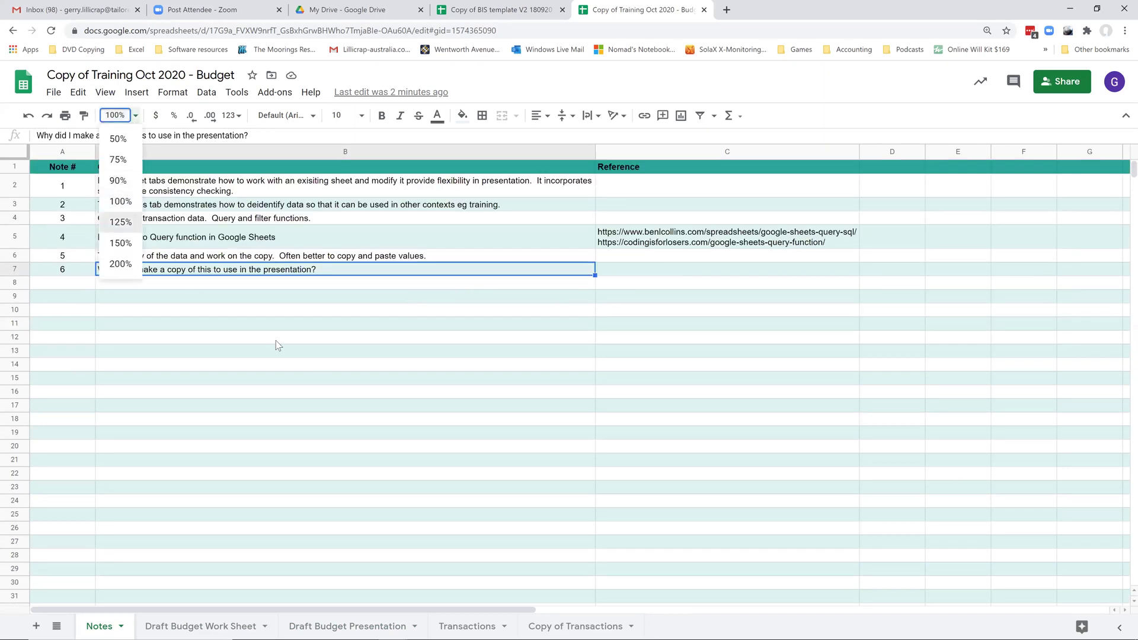
{"action": "left_click", "coordinate": [120, 222]}
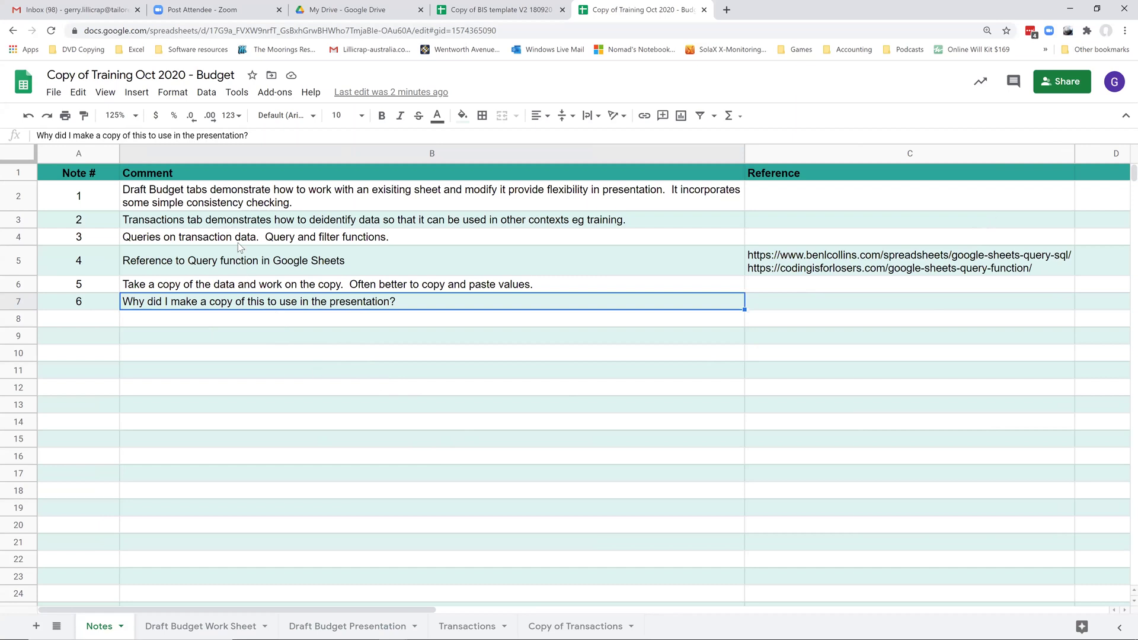
{"action": "key", "text": "Up"}
{"action": "key", "text": "Up"}
{"action": "key", "text": "Up"}
{"action": "key", "text": "Up"}
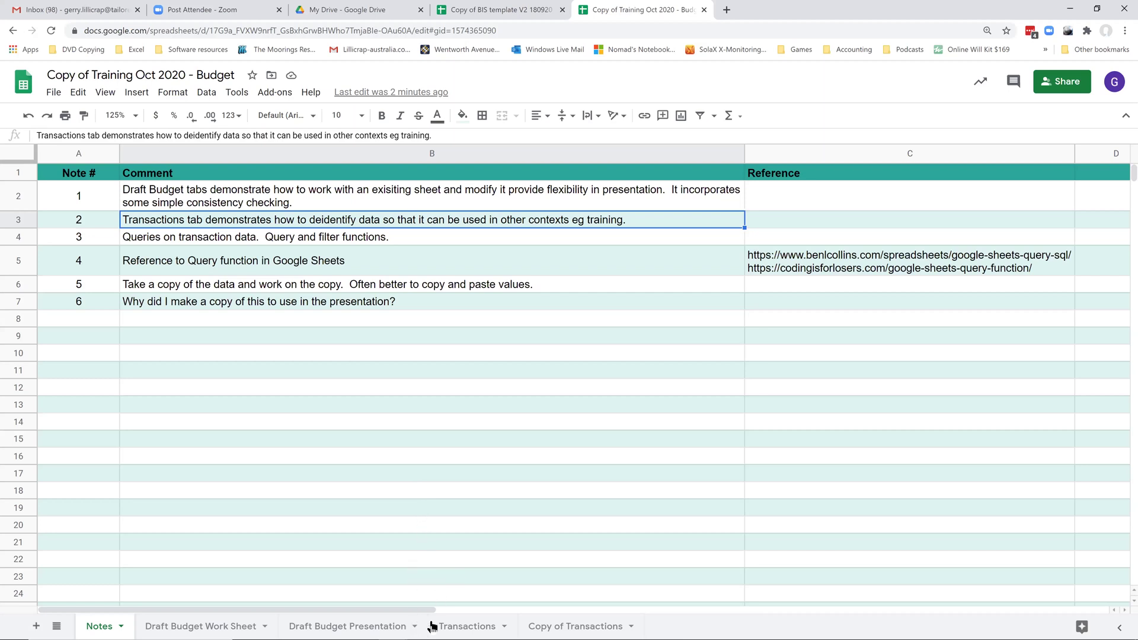
Step: On the Transactions sheet, inspect the array formula behind the Company codes and the column J numbering through to the end of the data
{"action": "left_click", "coordinate": [455, 626]}
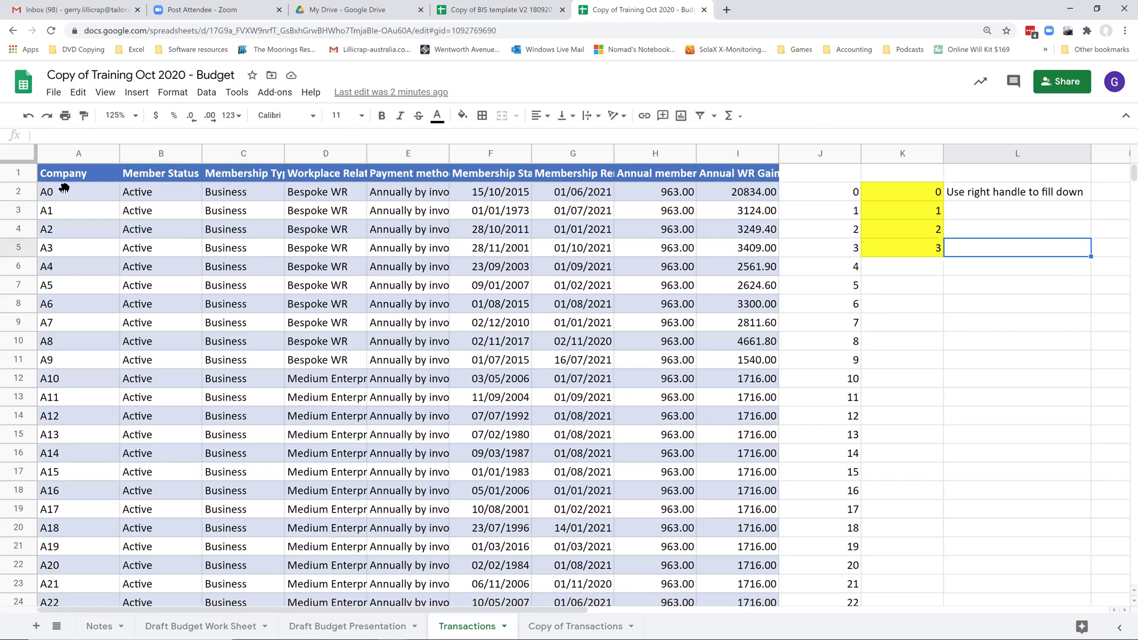
{"action": "left_click", "coordinate": [113, 198]}
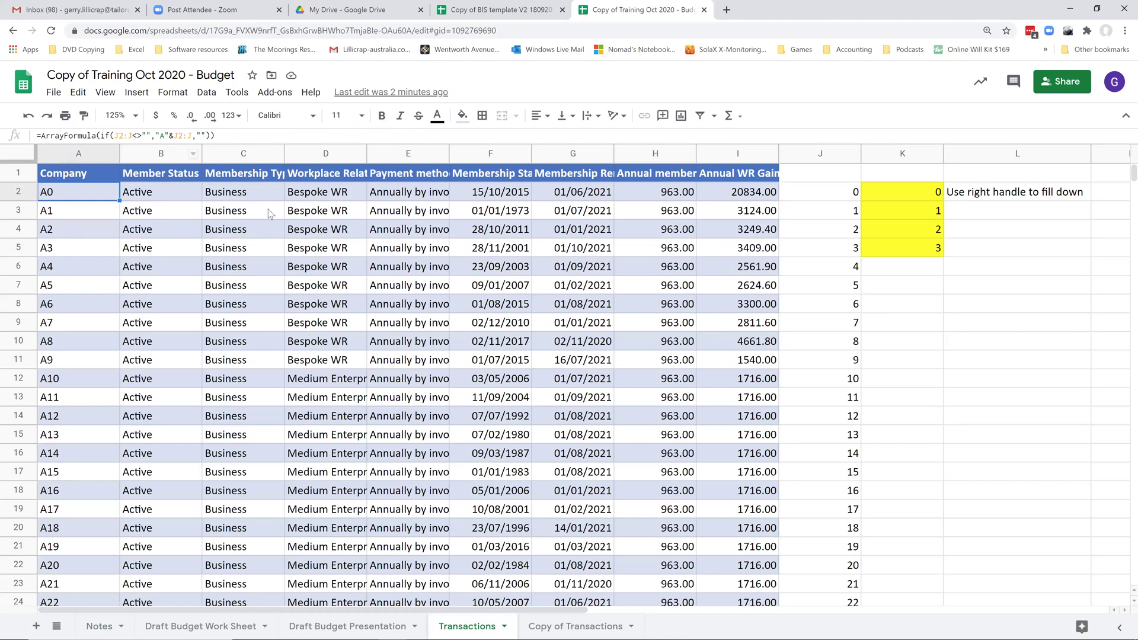
{"action": "left_click", "coordinate": [836, 193]}
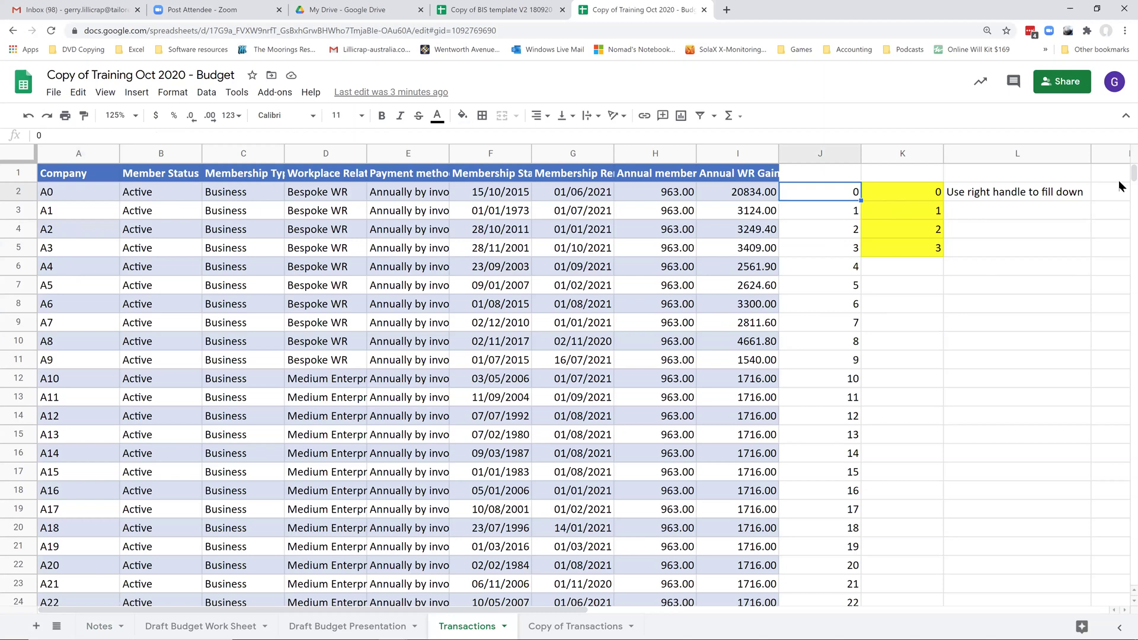
{"action": "scroll", "coordinate": [1096, 586], "scroll_direction": "down", "scroll_amount": 20}
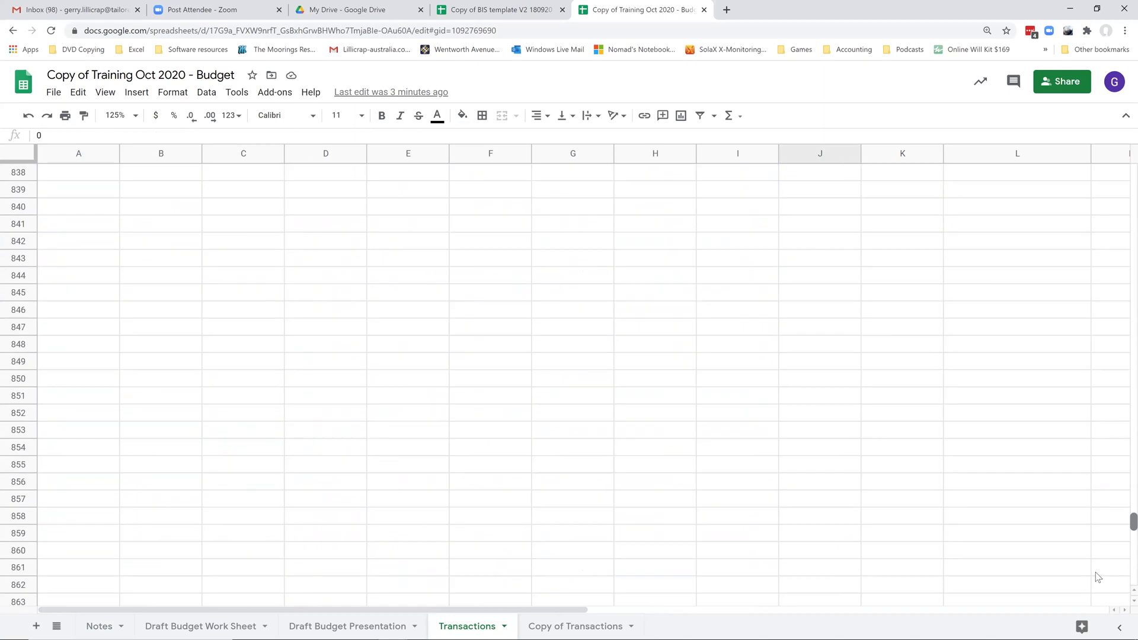
{"action": "scroll", "coordinate": [1096, 538], "scroll_direction": "up", "scroll_amount": 20}
{"action": "scroll", "coordinate": [1097, 522], "scroll_direction": "up", "scroll_amount": 20}
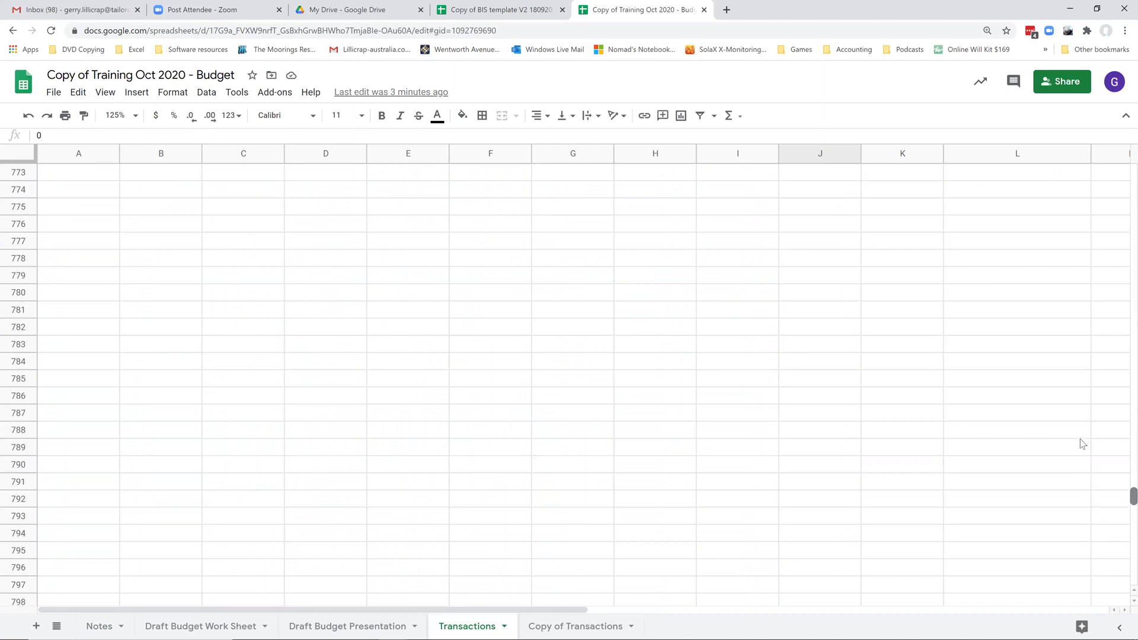
{"action": "scroll", "coordinate": [1081, 447], "scroll_direction": "up", "scroll_amount": 20}
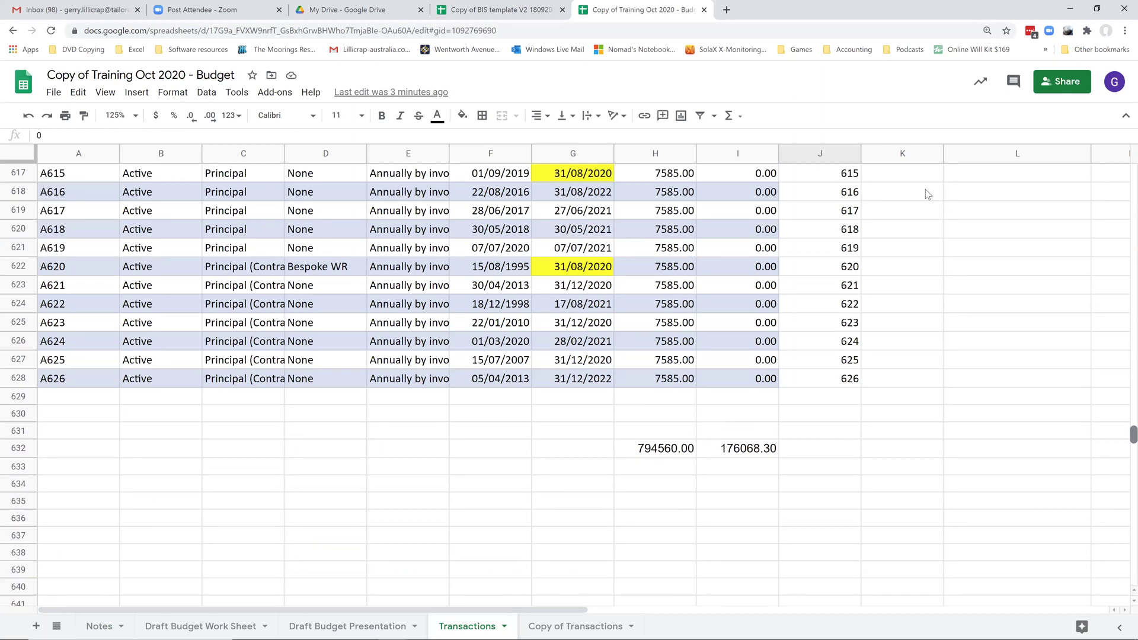
{"action": "scroll", "coordinate": [920, 190], "scroll_direction": "up", "scroll_amount": 20}
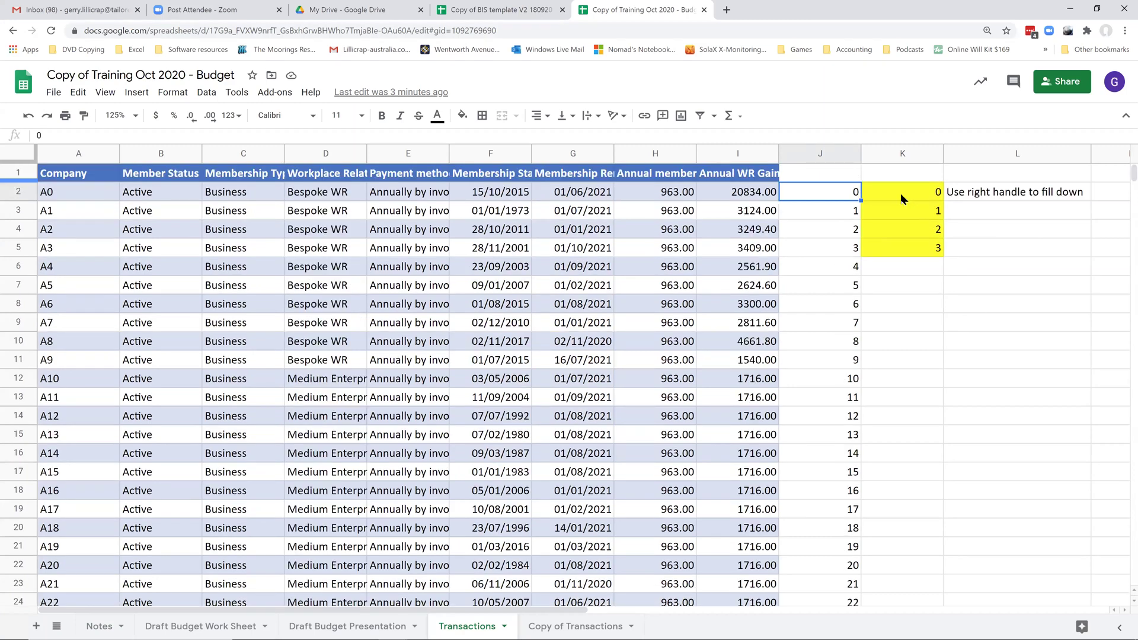
Step: Fill the yellow number series in K2:K5 down column K alongside the transaction rows and check how far it extends
{"action": "left_click_drag", "start_coordinate": [893, 192], "coordinate": [913, 244]}
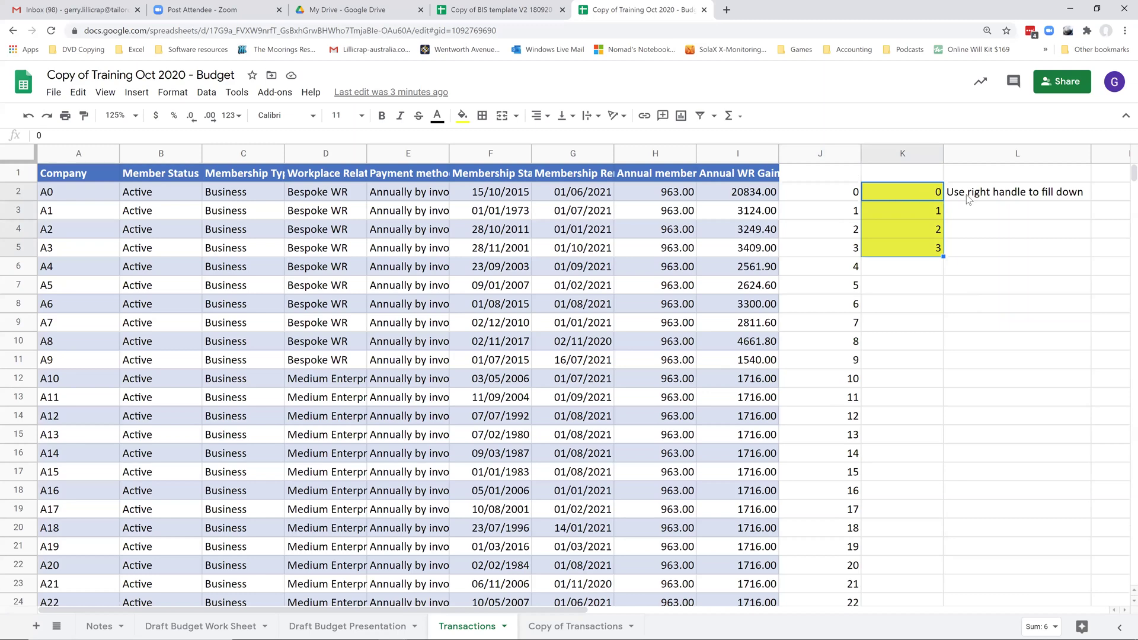
{"action": "double_click", "coordinate": [944, 256]}
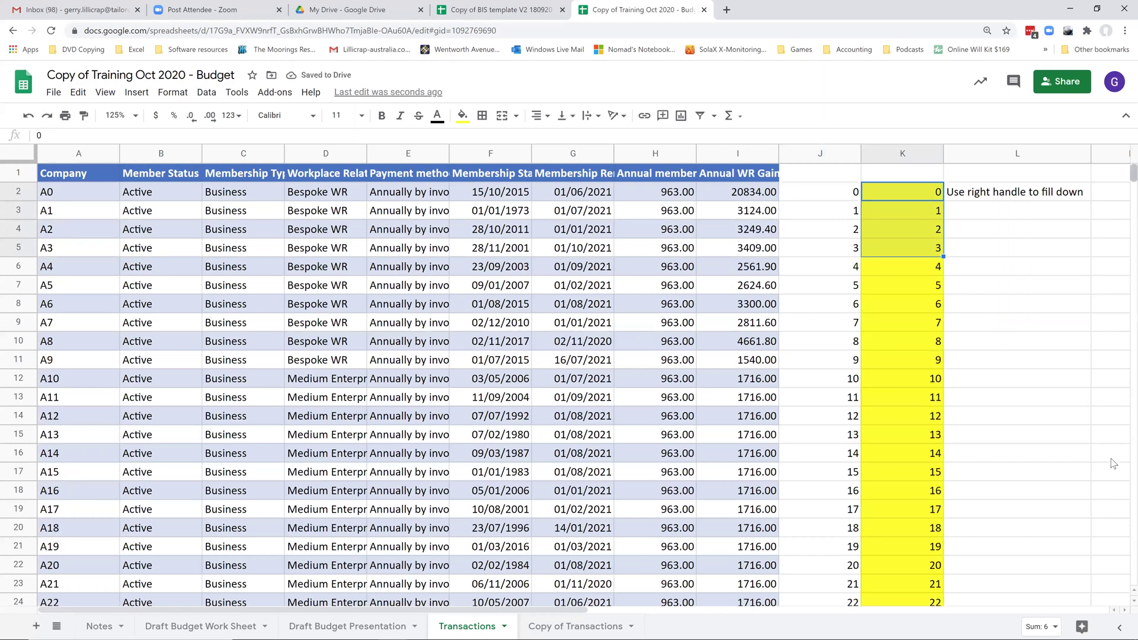
{"action": "left_click_drag", "start_coordinate": [1109, 432], "coordinate": [1119, 167]}
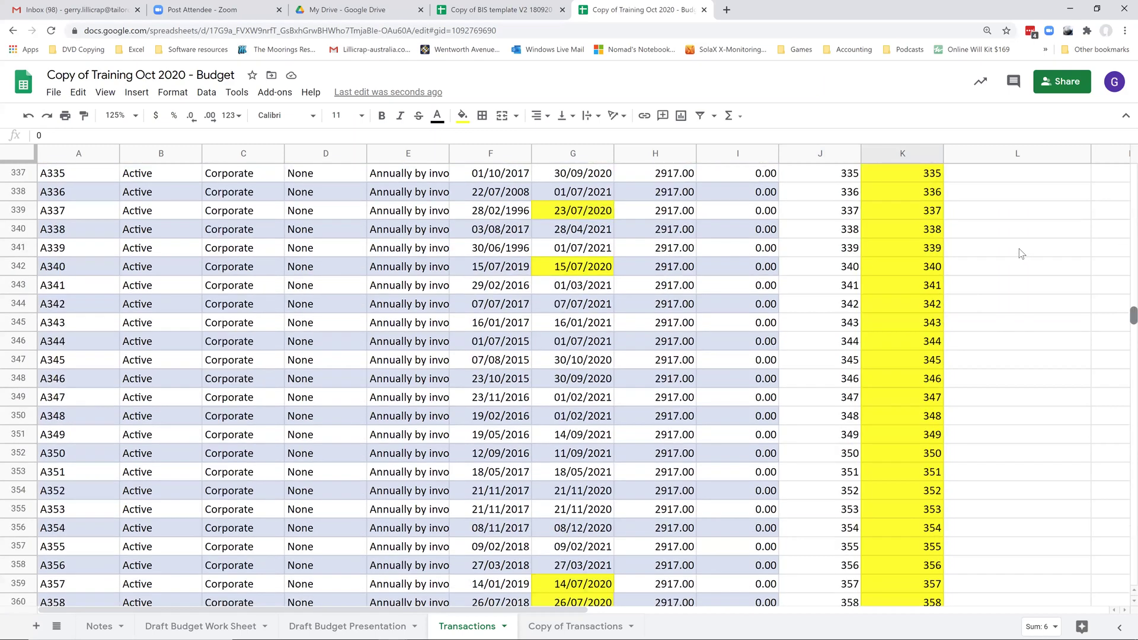
{"action": "scroll", "coordinate": [652, 255], "scroll_direction": "down", "scroll_amount": 20}
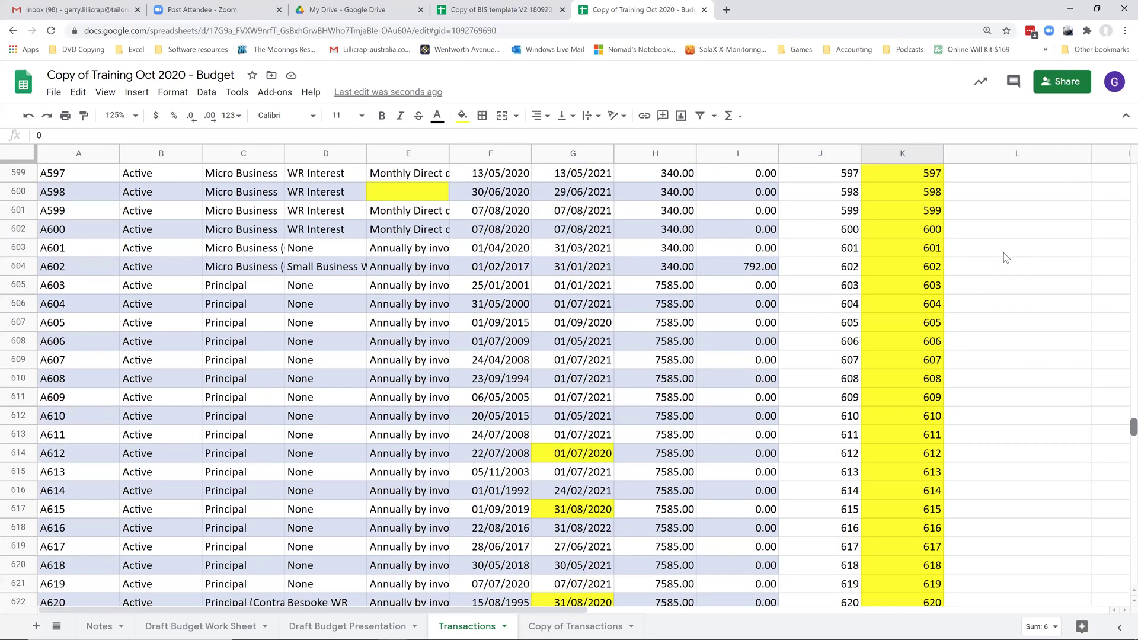
{"action": "scroll", "coordinate": [889, 178], "scroll_direction": "up", "scroll_amount": 20}
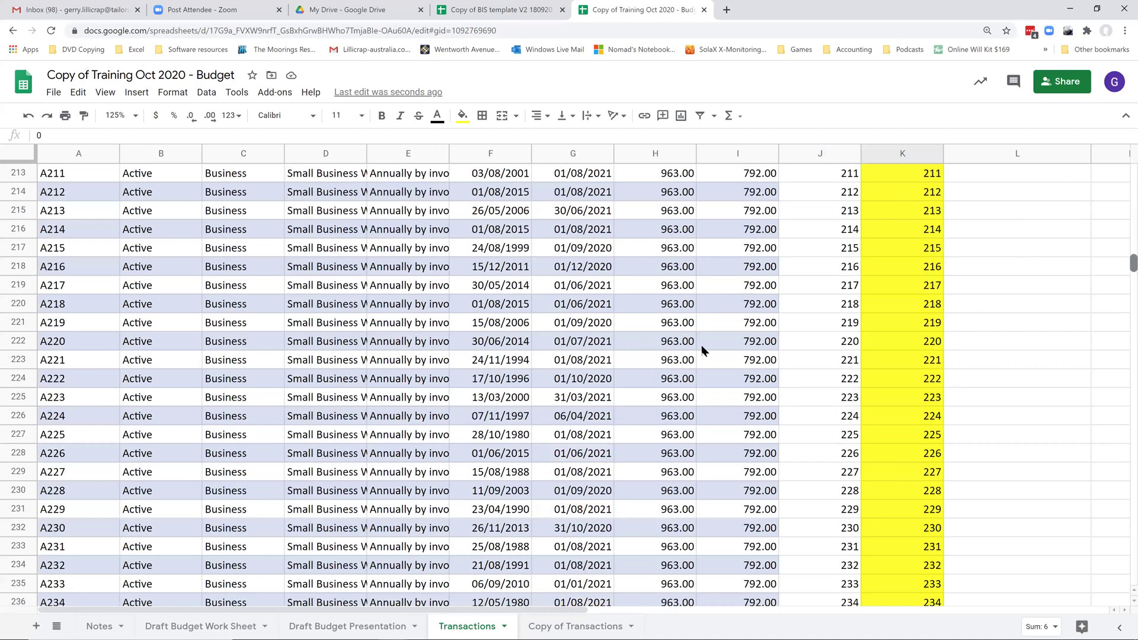
Step: Open the Copy of Transactions sheet and review the filtered transactions and the membership summary tables beside them
{"action": "left_click", "coordinate": [546, 626]}
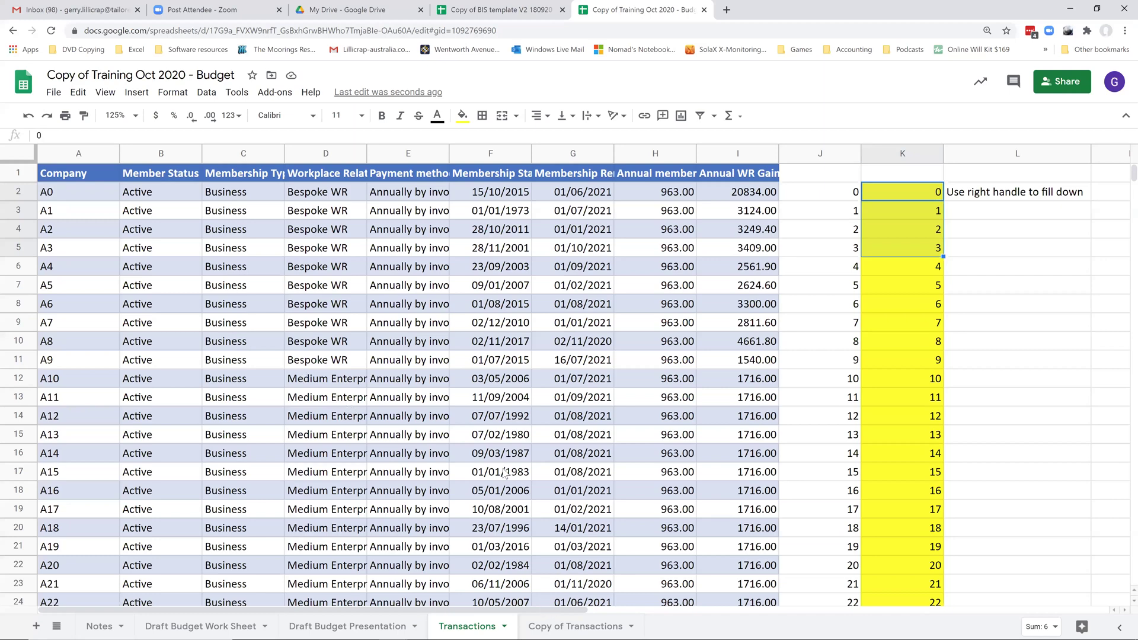
{"action": "key", "text": "ctrl+Page_Down"}
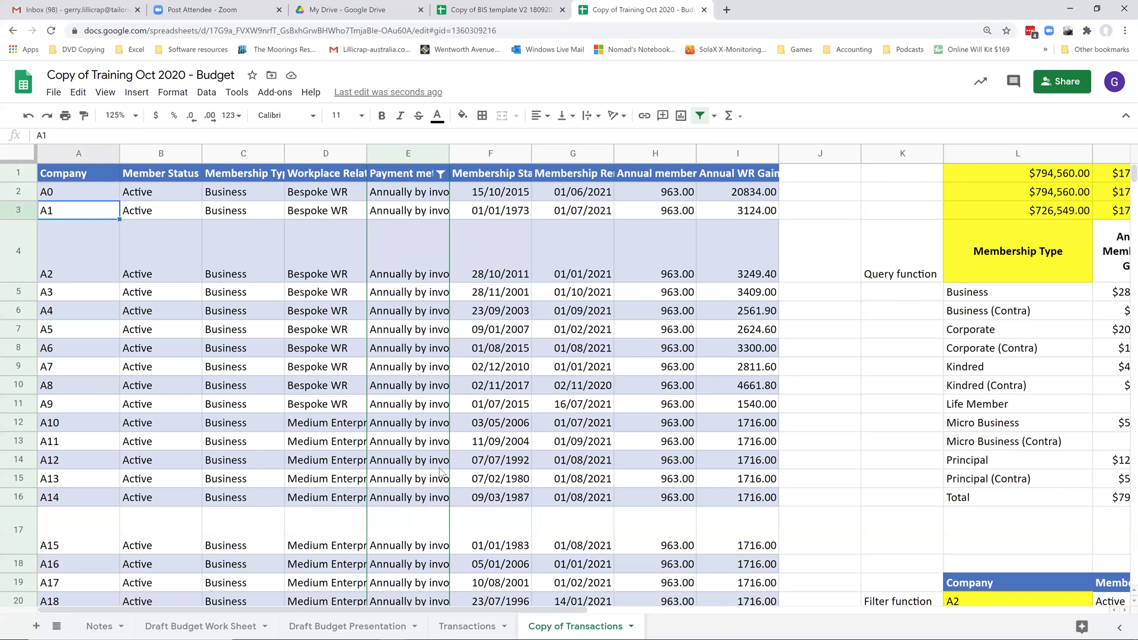
{"action": "key", "text": "Down"}
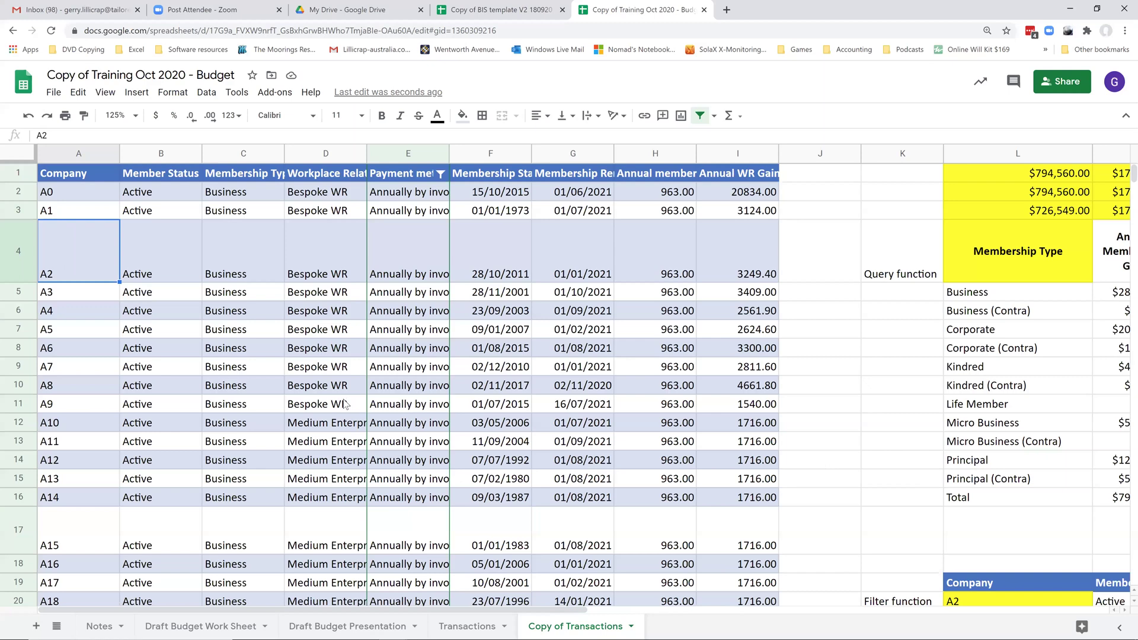
{"action": "scroll", "coordinate": [379, 386], "scroll_direction": "right", "scroll_amount": 3}
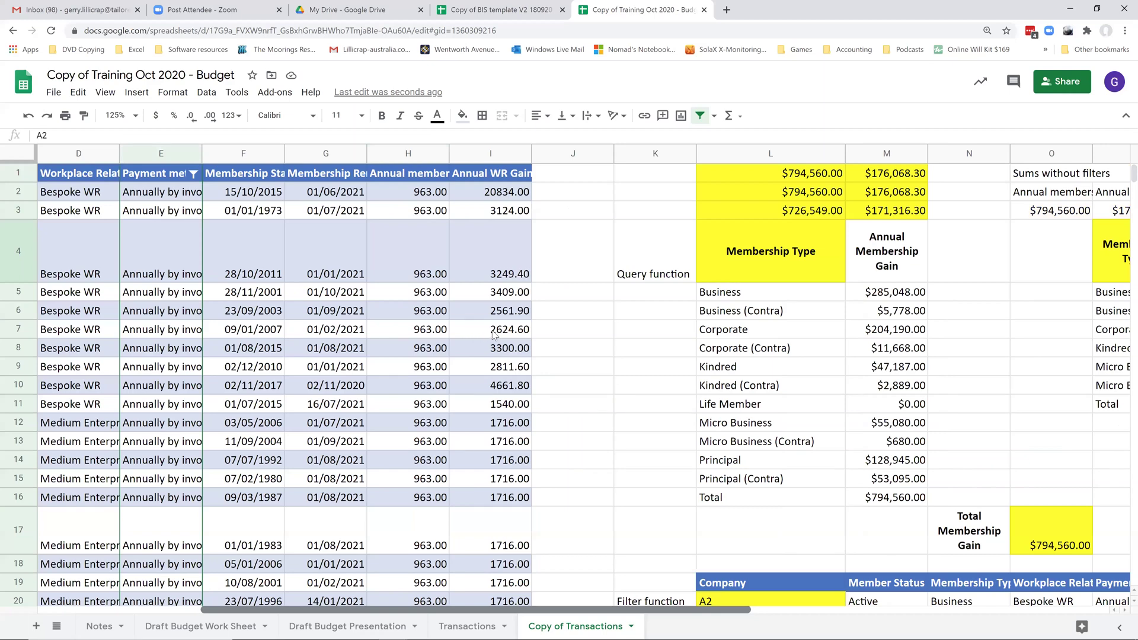
{"action": "scroll", "coordinate": [500, 338], "scroll_direction": "right", "scroll_amount": 1}
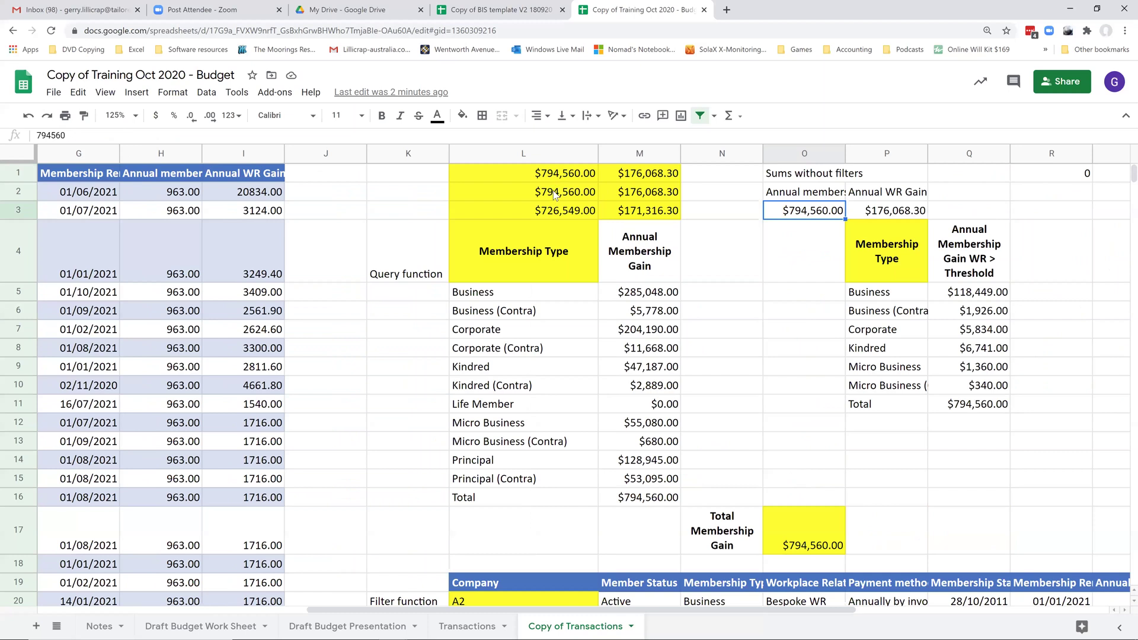
Step: Compare the sums without filters with the SUM formula in L2 and the SUBTOTAL formulas in L3 and M3
{"action": "key", "text": "Right"}
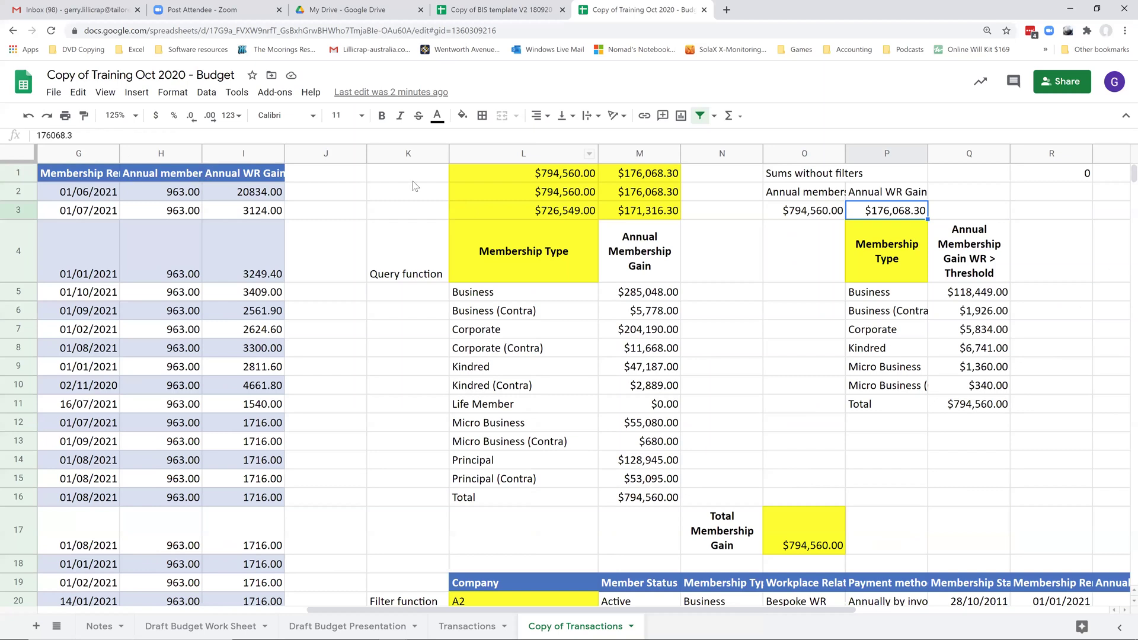
{"action": "left_click", "coordinate": [552, 198]}
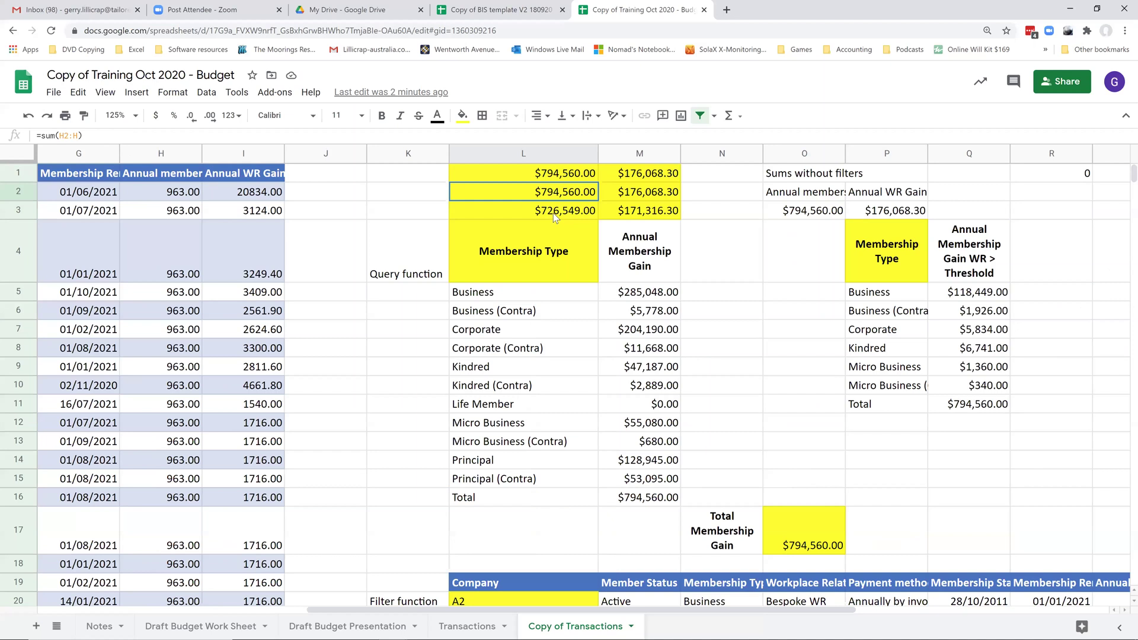
{"action": "left_click", "coordinate": [554, 213]}
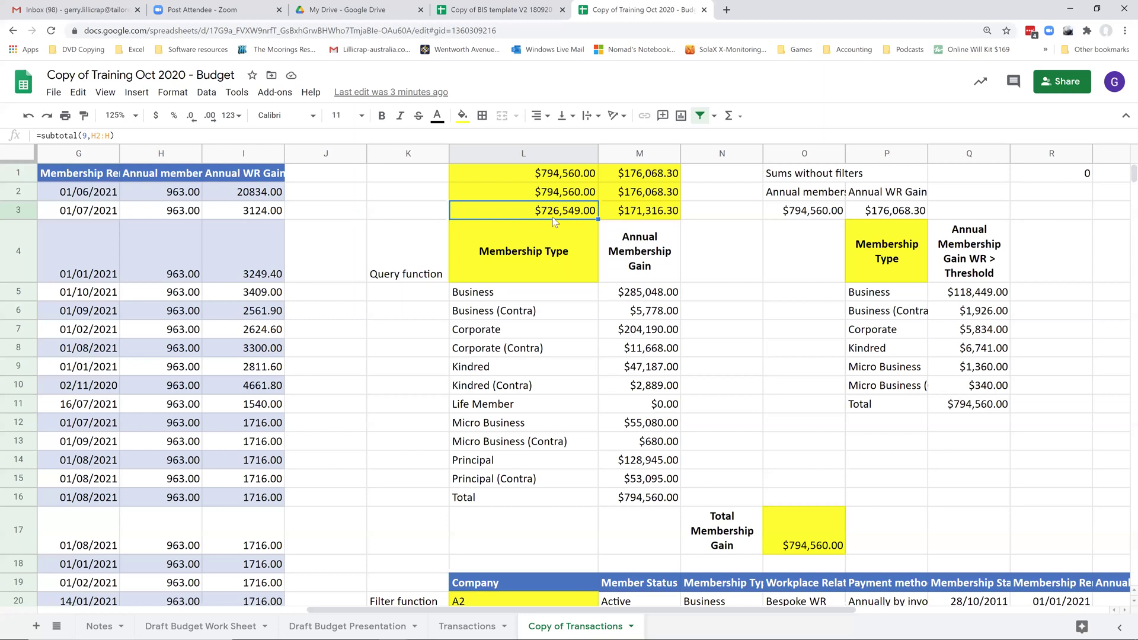
{"action": "key", "text": "Right"}
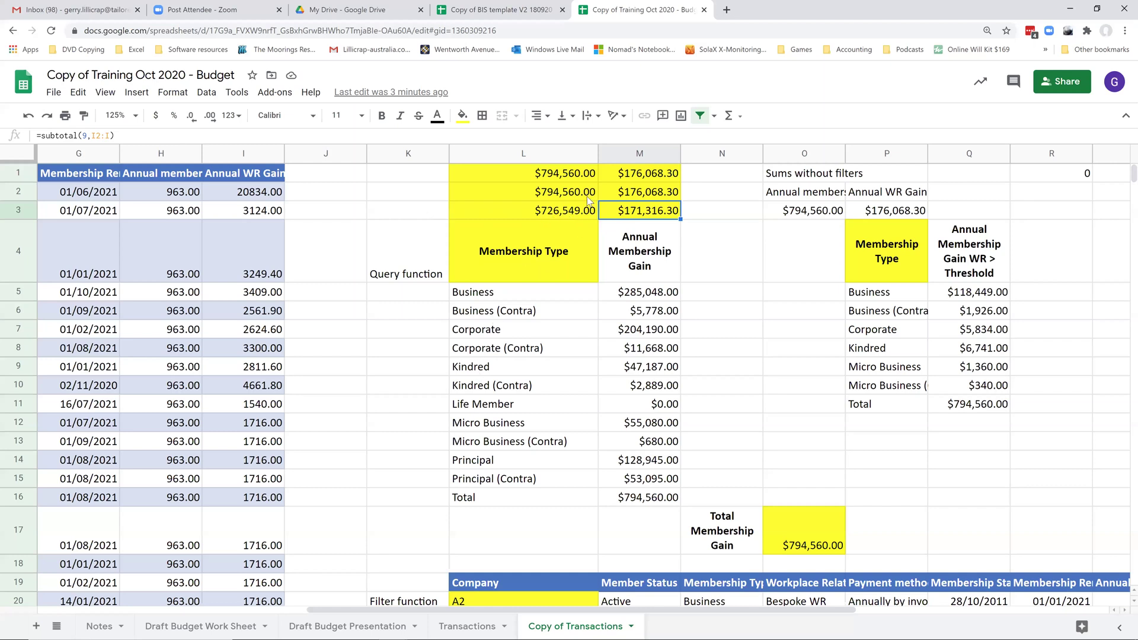
{"action": "left_click", "coordinate": [570, 213]}
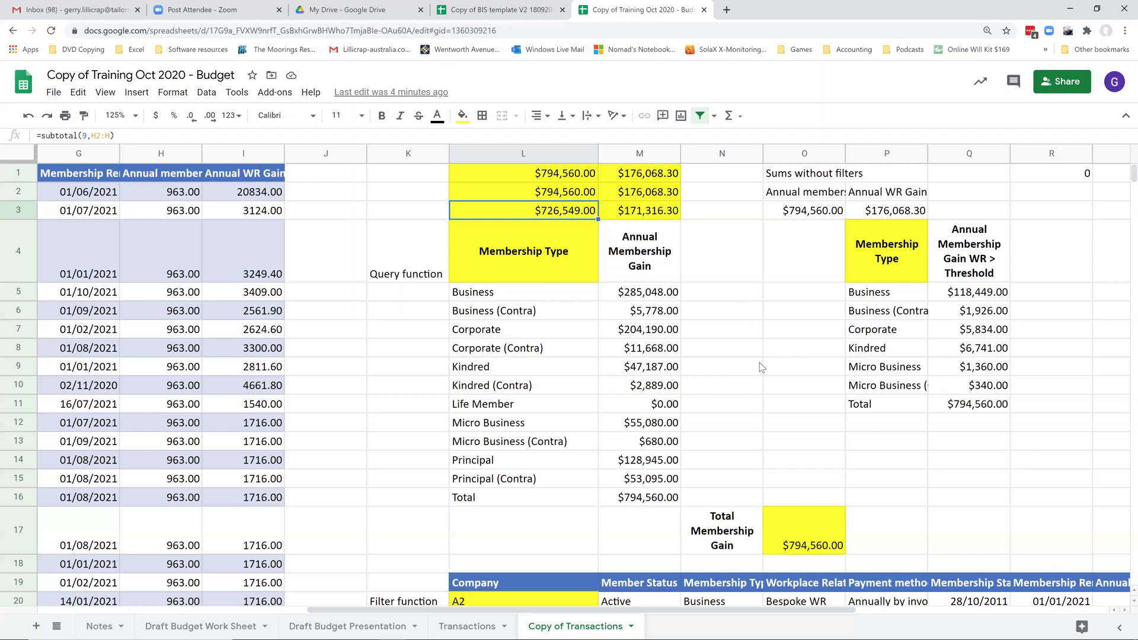
Step: Open the query formula in L4 that summarises annual membership gain by membership type
{"action": "key", "text": "Left"}
{"action": "key", "text": "Down"}
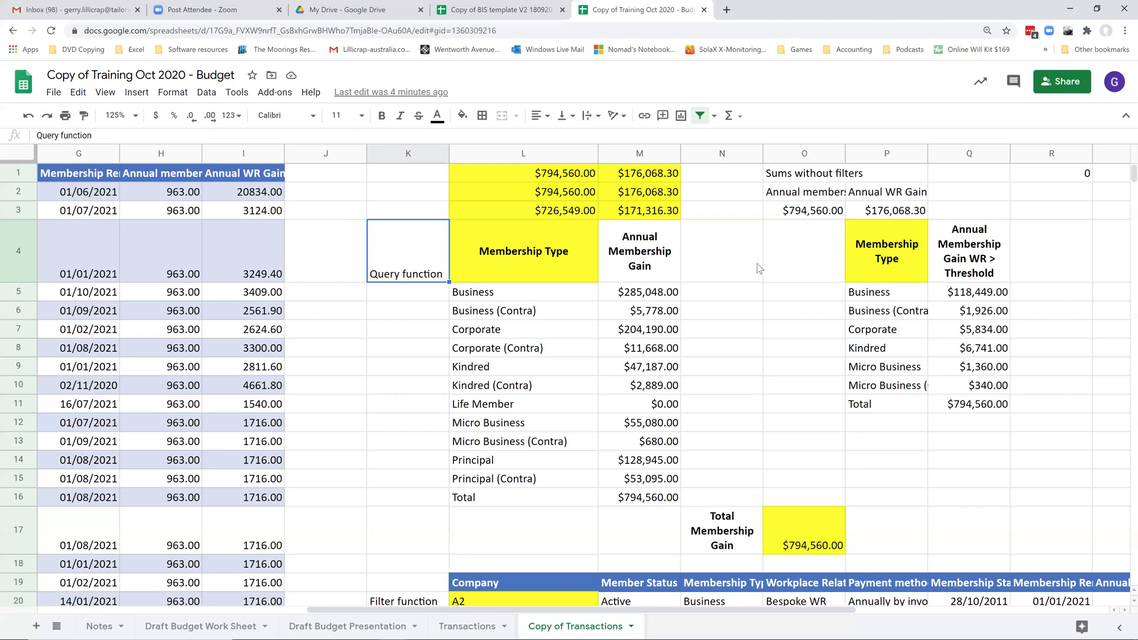
{"action": "double_click", "coordinate": [596, 249]}
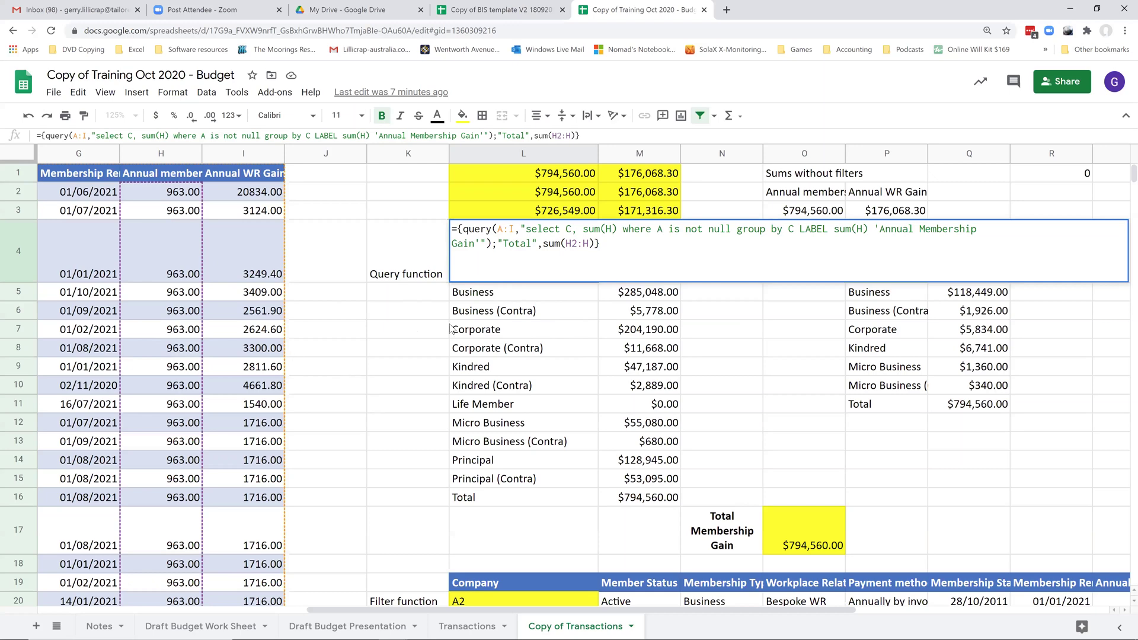
Step: Examine the query formula in L4 and the threshold query formula in P4 that refers to R1
{"action": "key", "text": "Escape"}
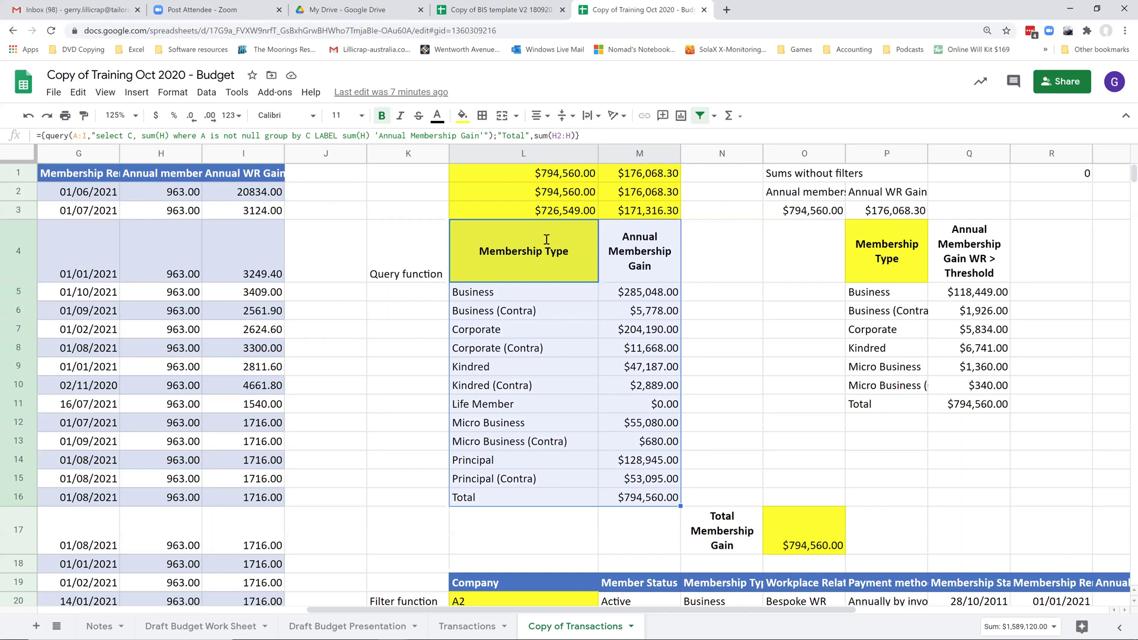
{"action": "double_click", "coordinate": [581, 235]}
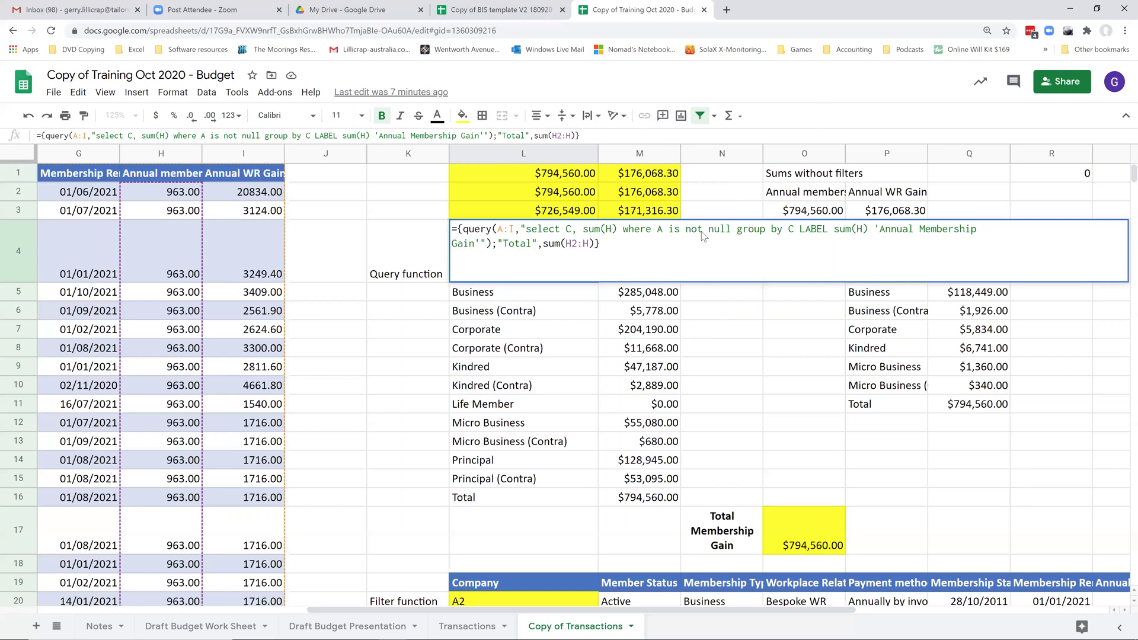
{"action": "left_click", "coordinate": [729, 311]}
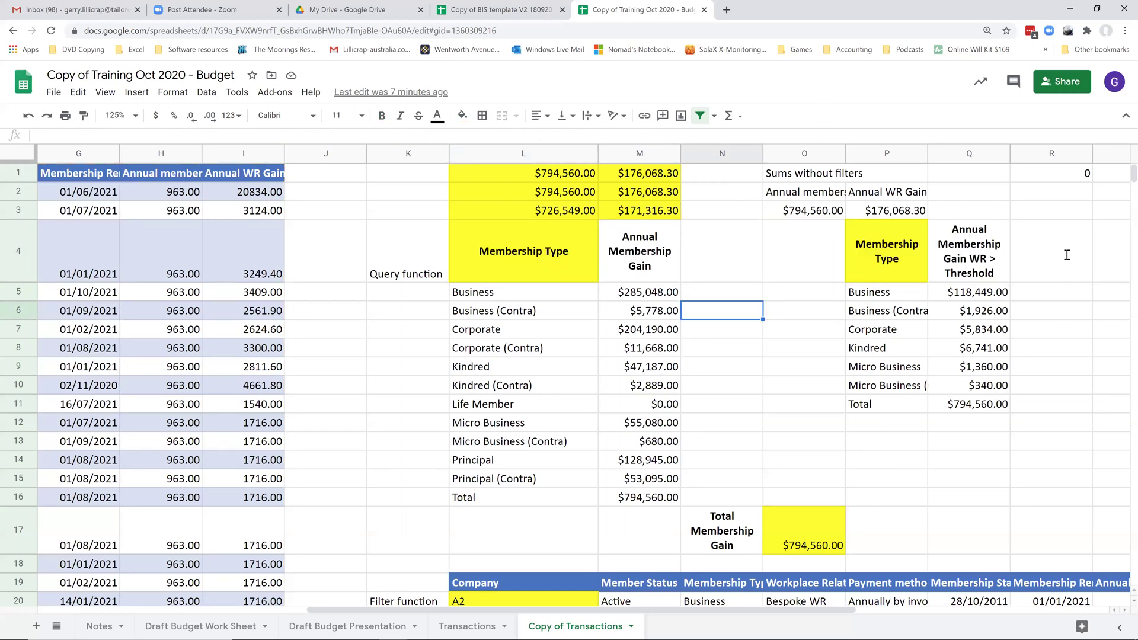
{"action": "double_click", "coordinate": [887, 251]}
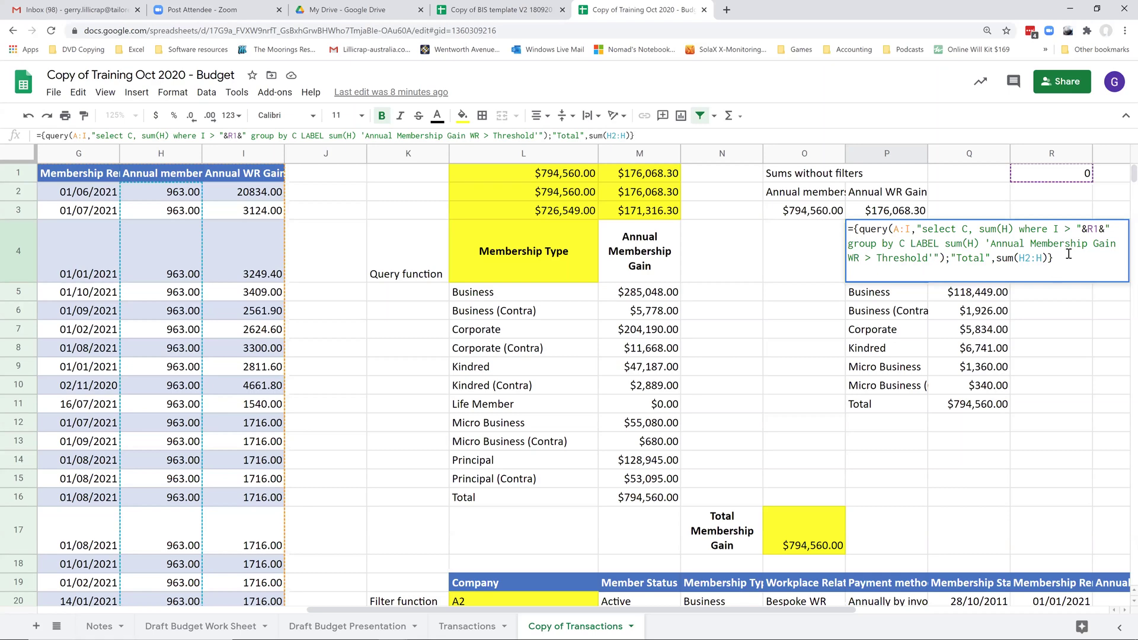
{"action": "left_click", "coordinate": [1045, 314]}
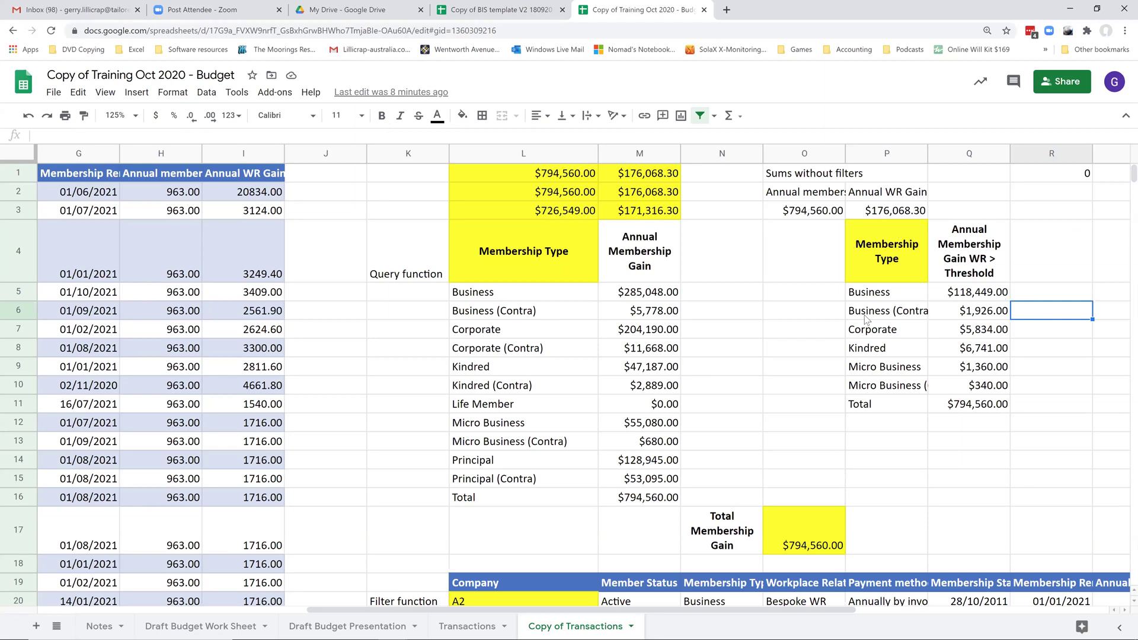
Step: Compare the query's Total value in M16 with the SUM formula for Total Membership Gain in O17
{"action": "scroll", "coordinate": [816, 325], "scroll_direction": "down", "scroll_amount": 3}
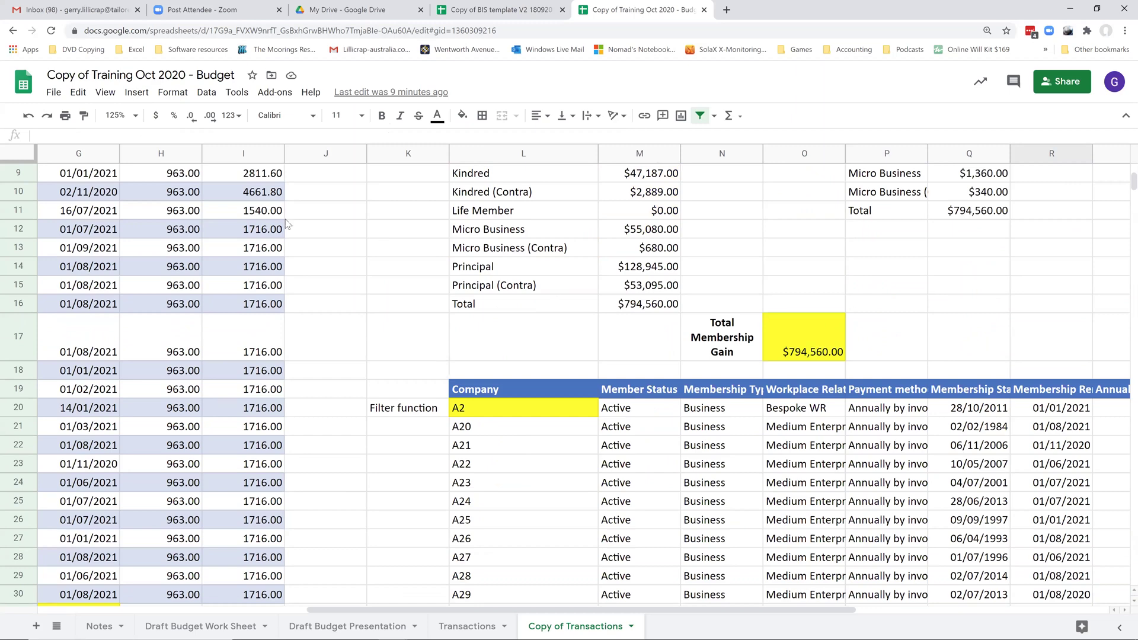
{"action": "left_click", "coordinate": [804, 336]}
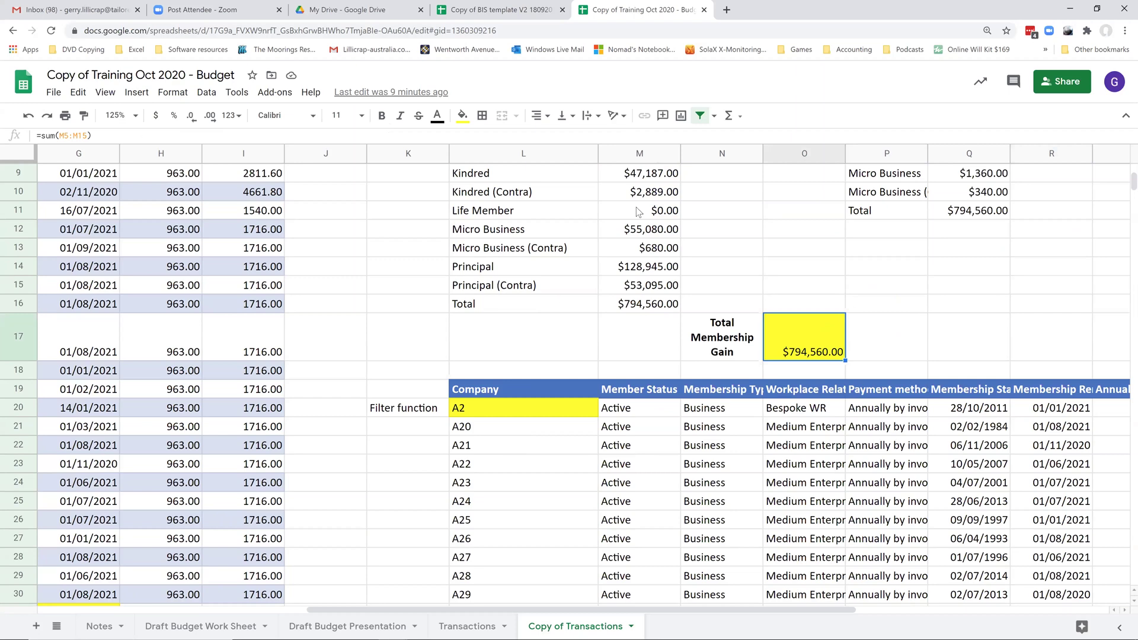
{"action": "left_click", "coordinate": [640, 307]}
{"action": "left_click", "coordinate": [792, 349]}
{"action": "left_click", "coordinate": [657, 309]}
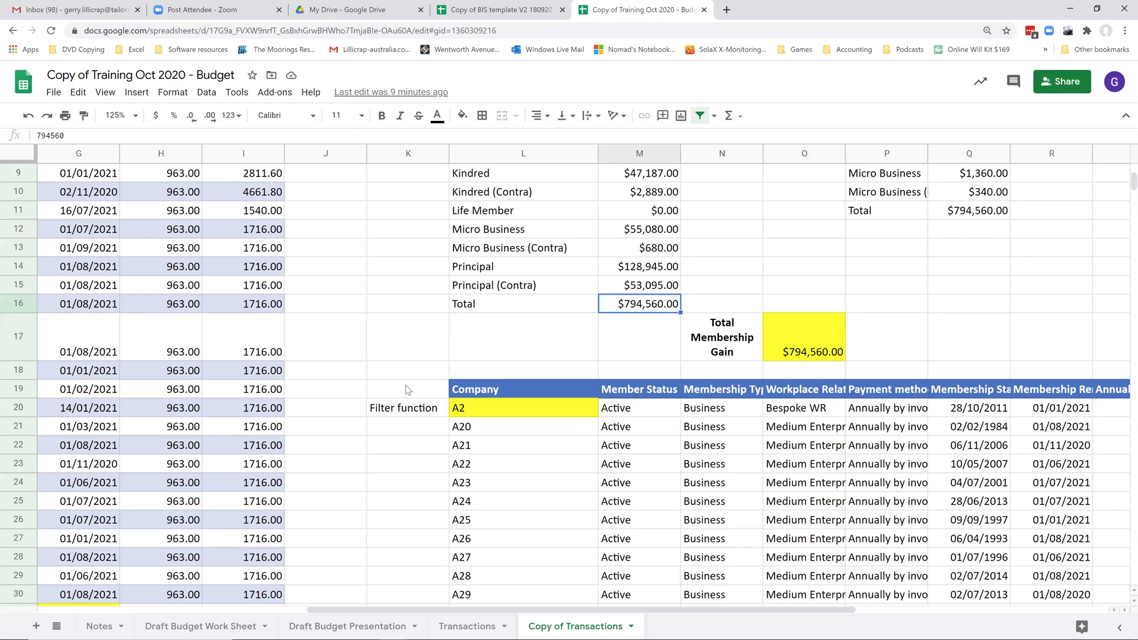
{"action": "left_click", "coordinate": [800, 343]}
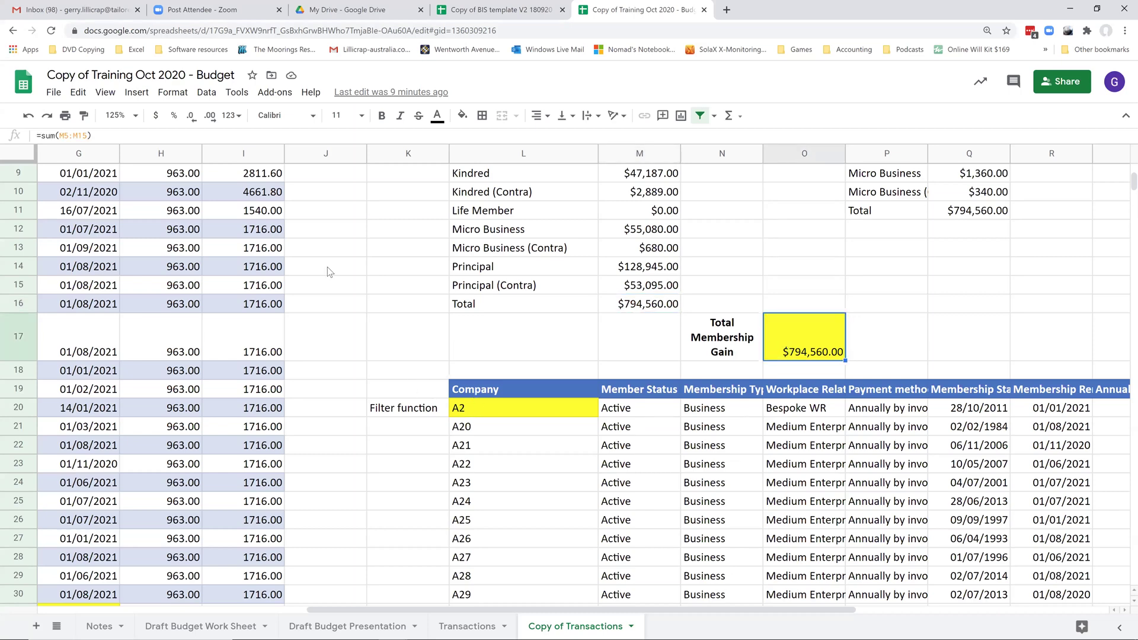
Step: Examine the filter formula in L20 and look through the company rows listed beneath it
{"action": "left_click", "coordinate": [495, 409]}
{"action": "scroll", "coordinate": [309, 114], "scroll_direction": "down", "scroll_amount": 1}
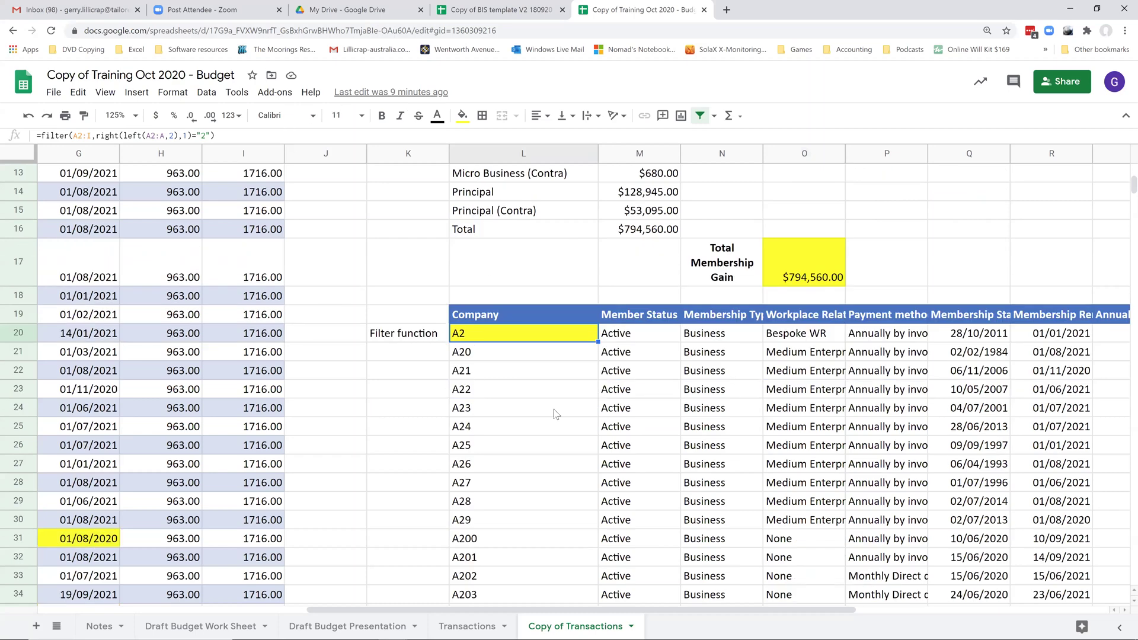
{"action": "key", "text": "F2"}
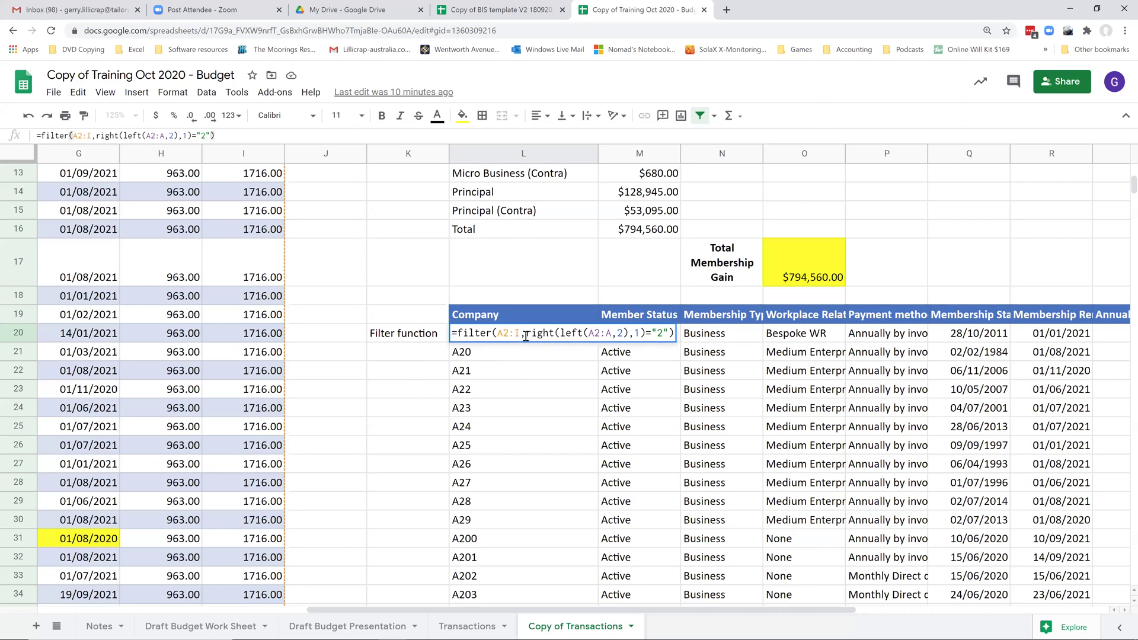
{"action": "left_click", "coordinate": [429, 358]}
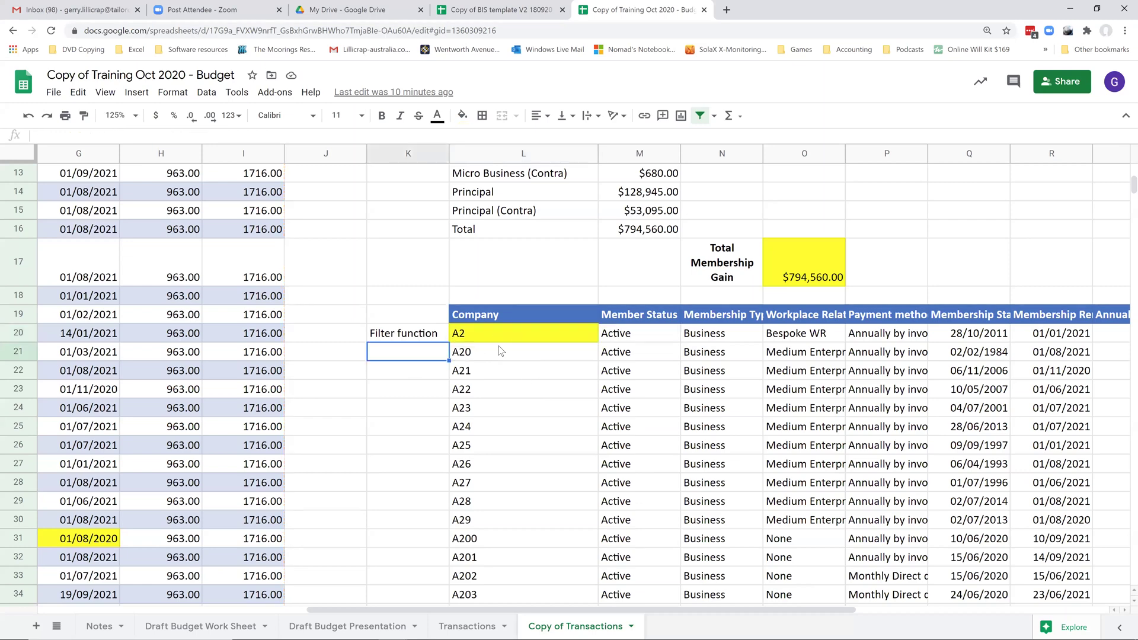
{"action": "scroll", "coordinate": [506, 376], "scroll_direction": "down", "scroll_amount": 10}
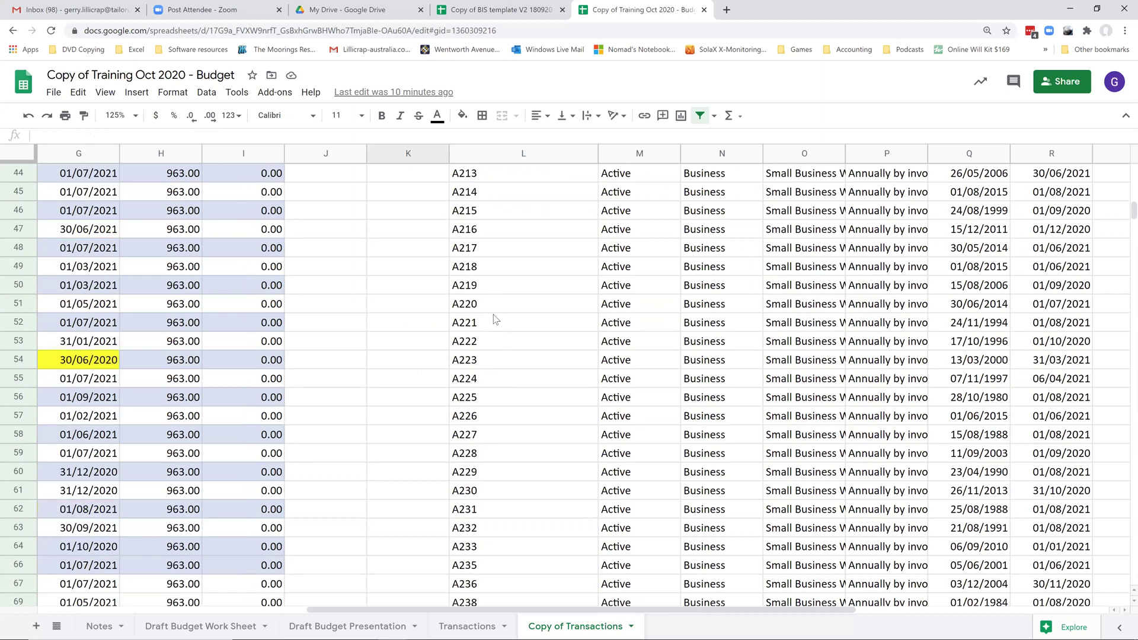
{"action": "scroll", "coordinate": [496, 319], "scroll_direction": "down", "scroll_amount": 20}
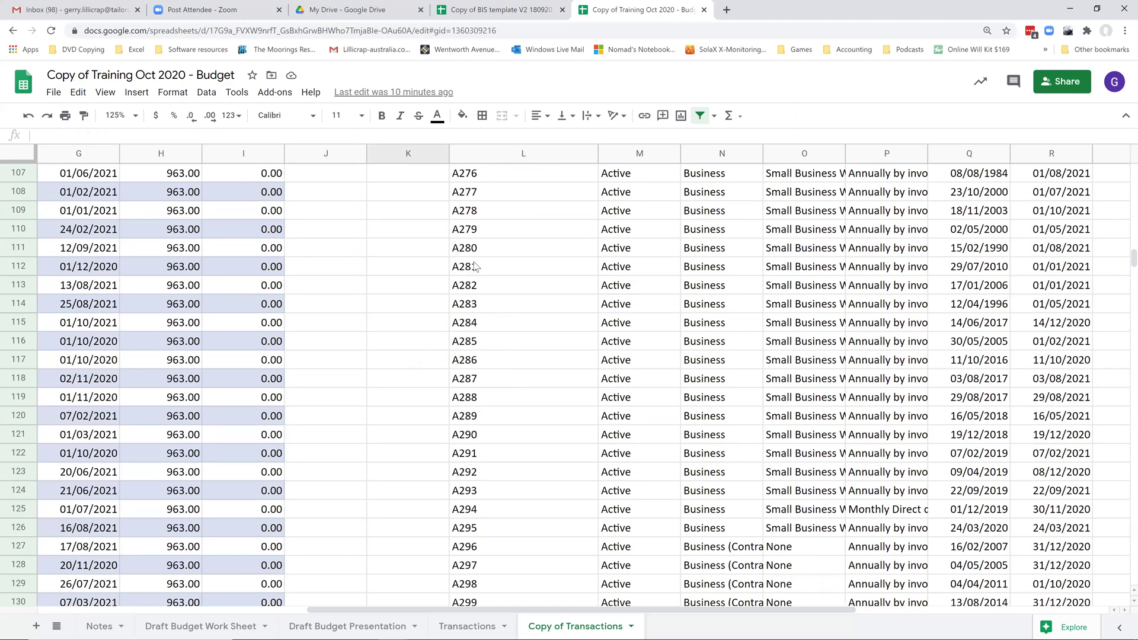
{"action": "scroll", "coordinate": [557, 265], "scroll_direction": "up", "scroll_amount": 15}
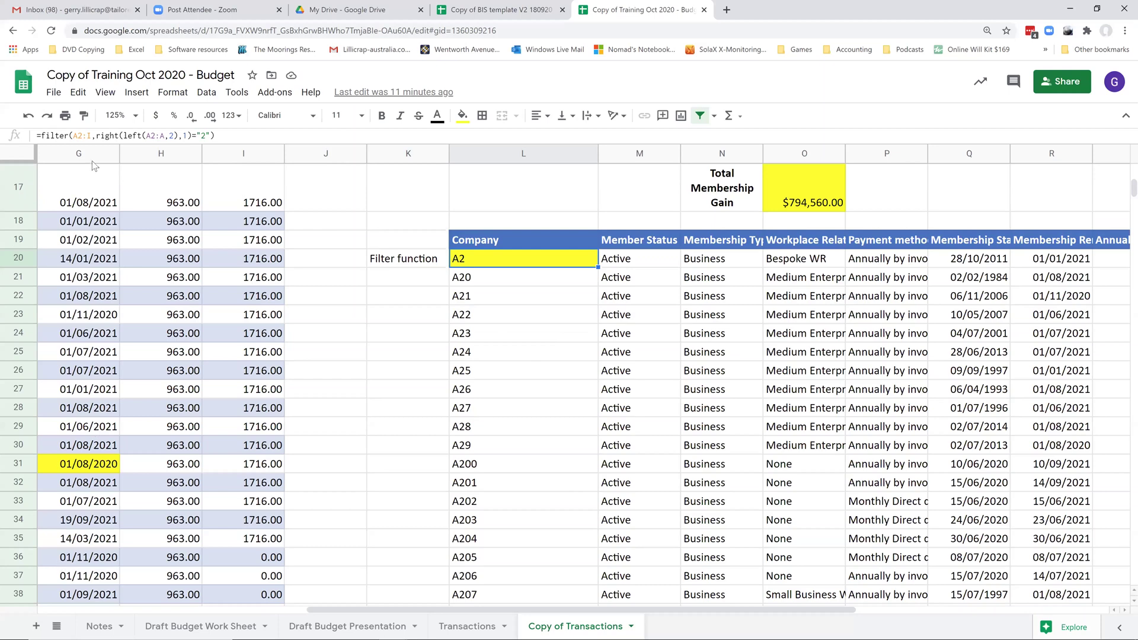
Step: Compare the L20 filter formula with company column A and examine the values offered by the Company column's filter
{"action": "key", "text": "F2"}
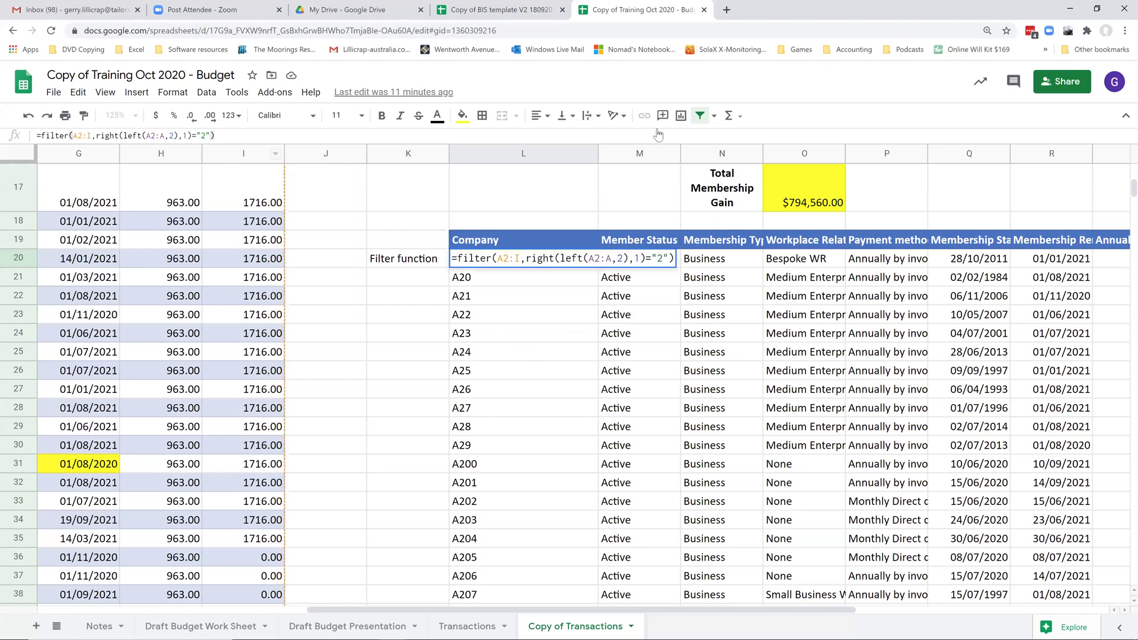
{"action": "scroll", "coordinate": [248, 179], "scroll_direction": "left", "scroll_amount": 8}
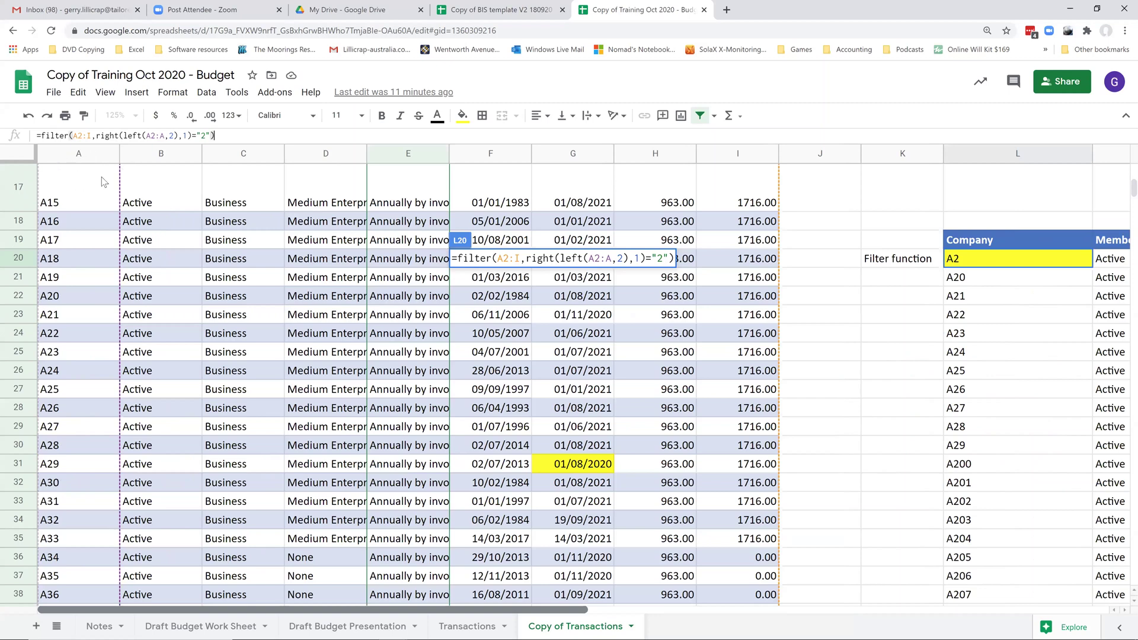
{"action": "left_click", "coordinate": [98, 156]}
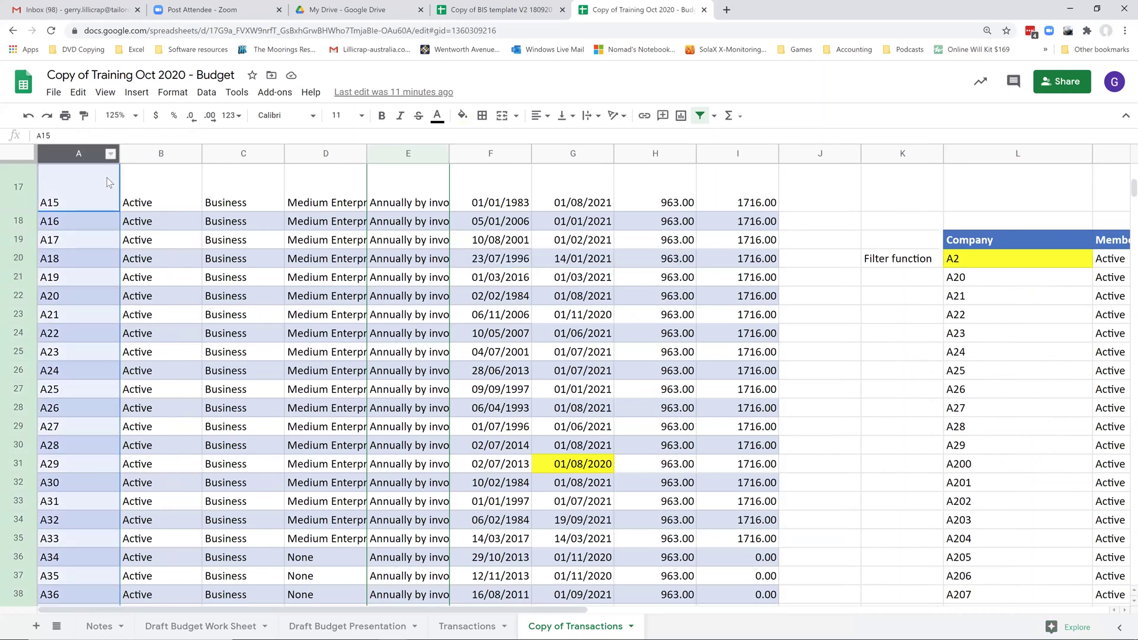
{"action": "left_click", "coordinate": [181, 426]}
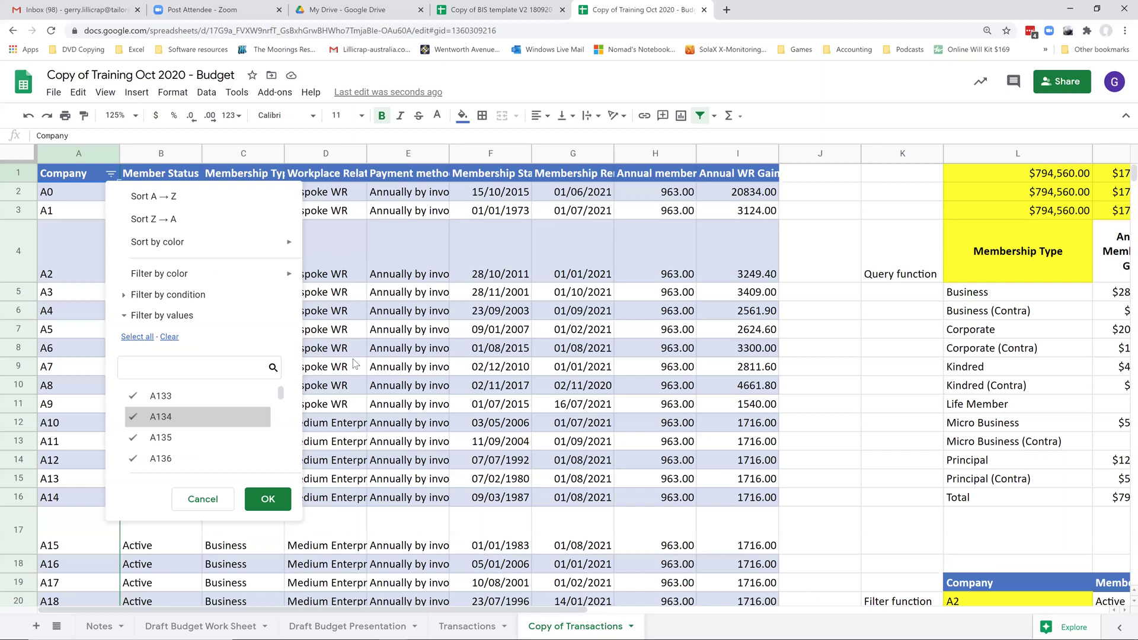
{"action": "key", "text": "Escape"}
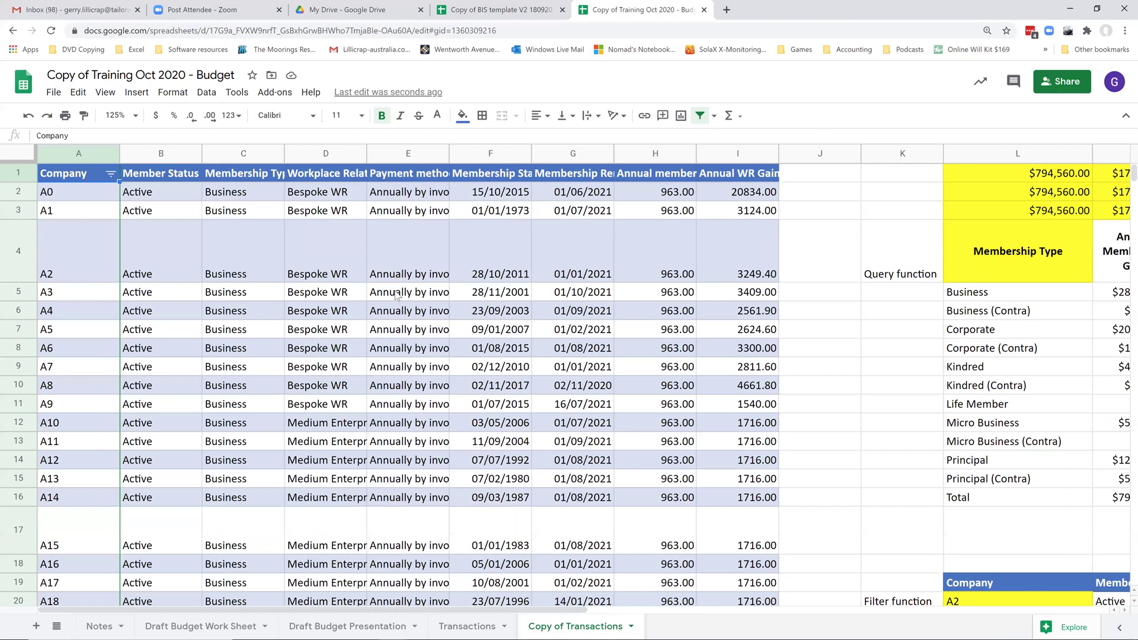
Step: Return to the L20 filter formula, review its right and left condition, and check the returned columns across to Annual WR Gain
{"action": "scroll", "coordinate": [403, 448], "scroll_direction": "right", "scroll_amount": 1}
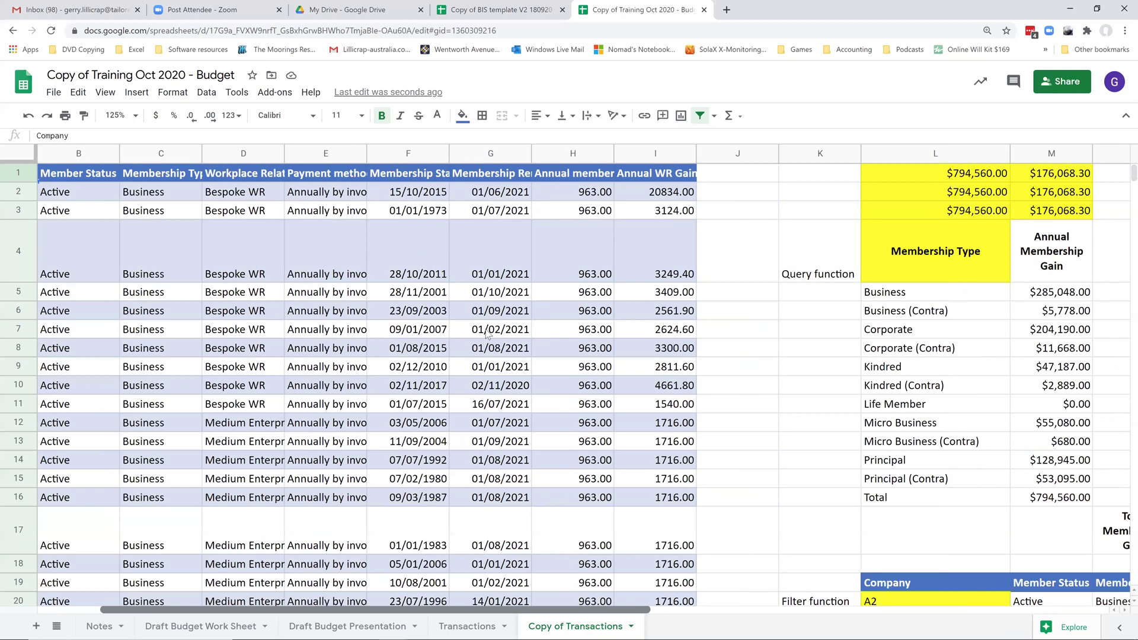
{"action": "scroll", "coordinate": [617, 368], "scroll_direction": "right", "scroll_amount": 6}
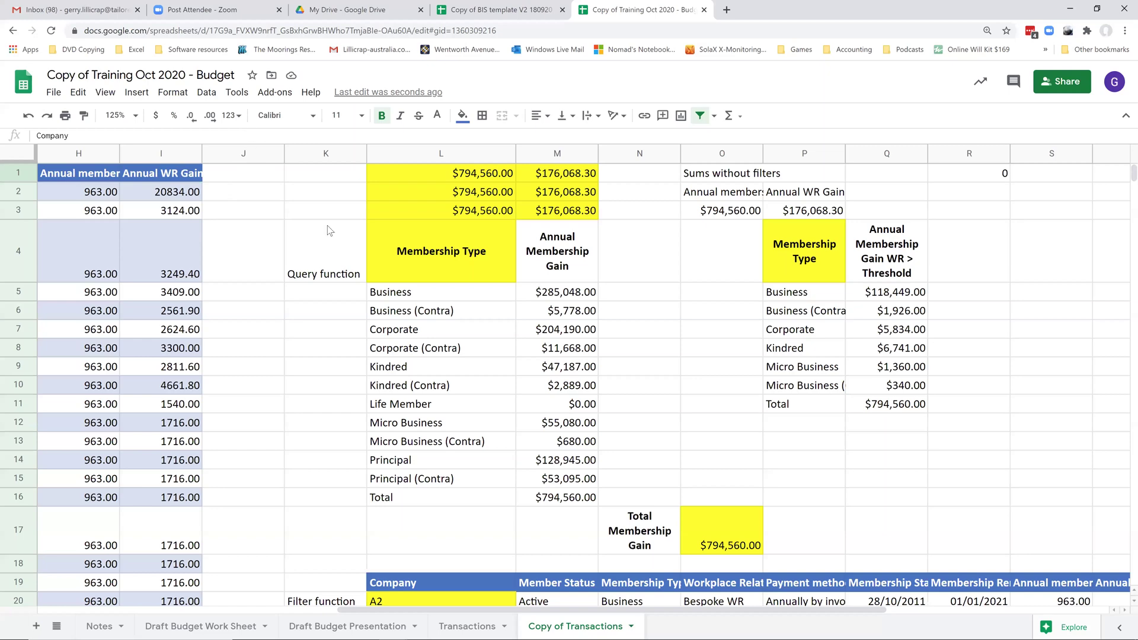
{"action": "scroll", "coordinate": [466, 351], "scroll_direction": "down", "scroll_amount": 5}
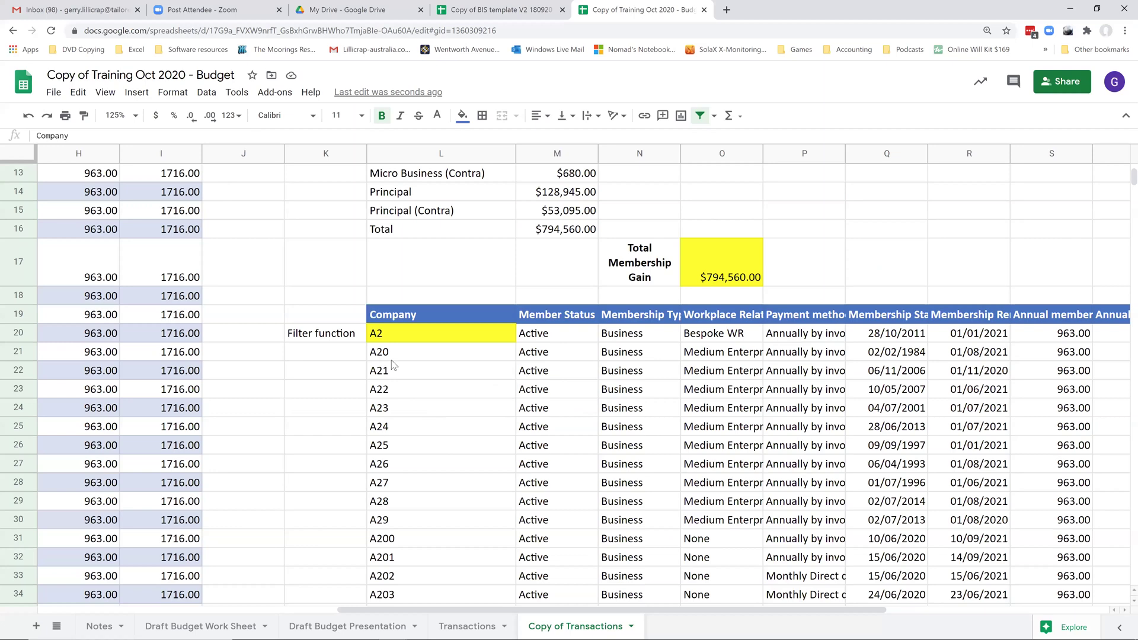
{"action": "double_click", "coordinate": [383, 336]}
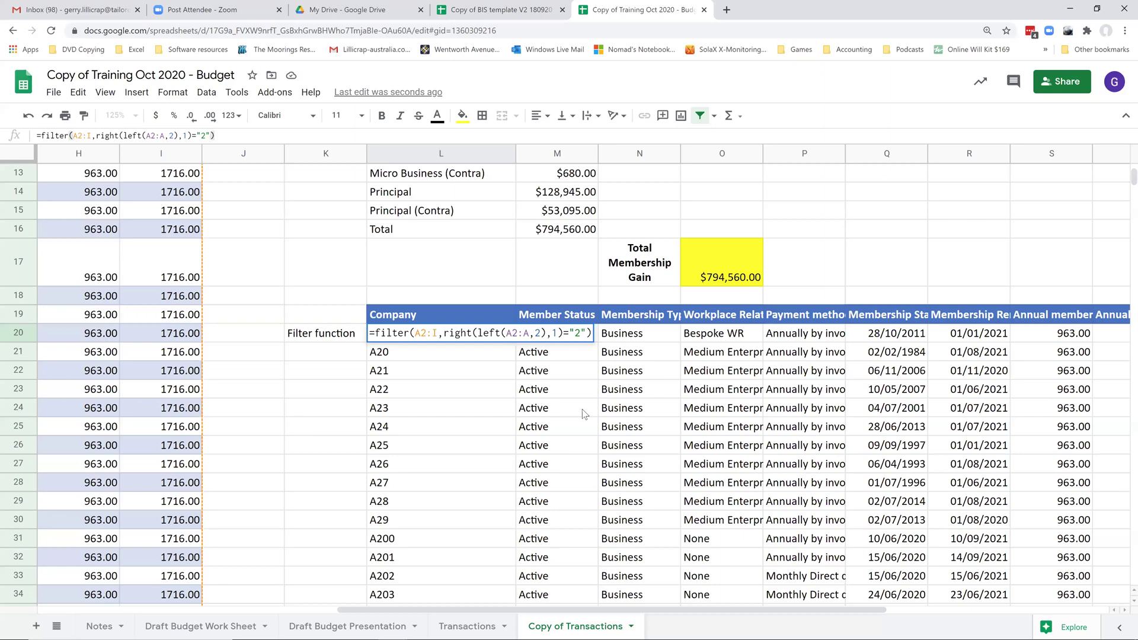
{"action": "left_click", "coordinate": [325, 427]}
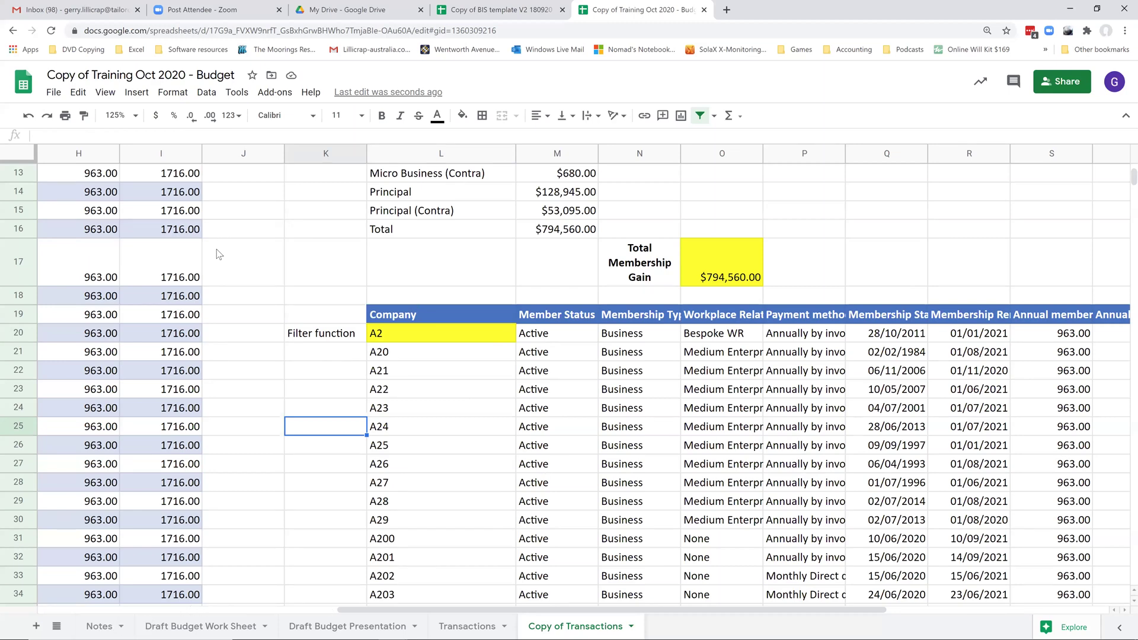
{"action": "left_click", "coordinate": [441, 353]}
{"action": "scroll", "coordinate": [824, 295], "scroll_direction": "right", "scroll_amount": 3}
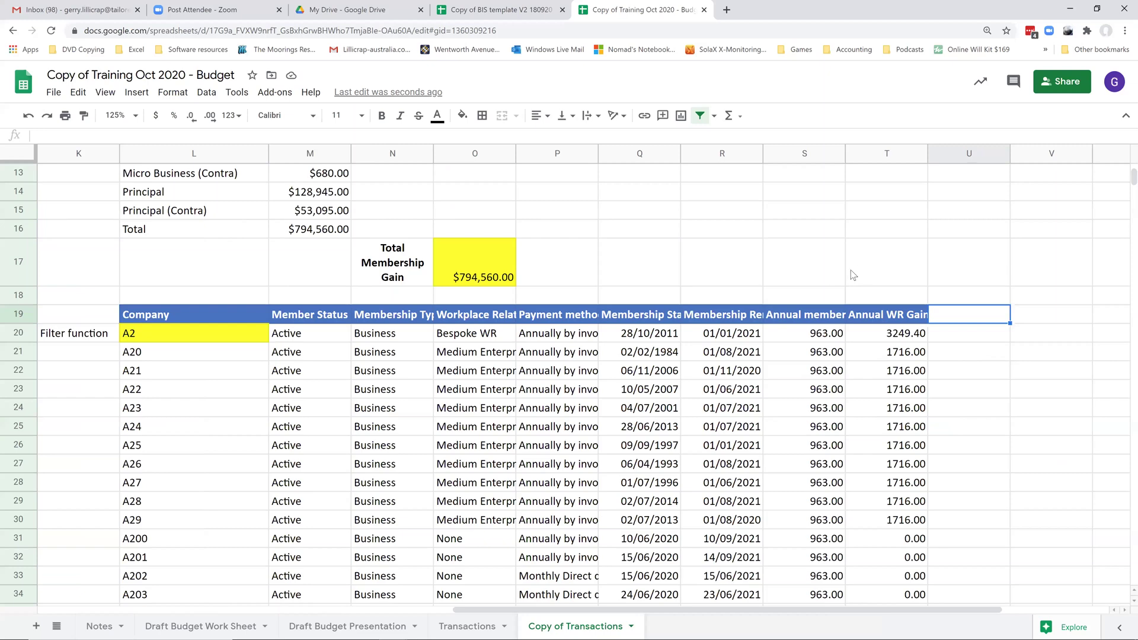
Step: Open the Notes sheet and review notes 5 and 6 about working on a copy of the data
{"action": "key", "text": "ctrl+shift+Page_Down"}
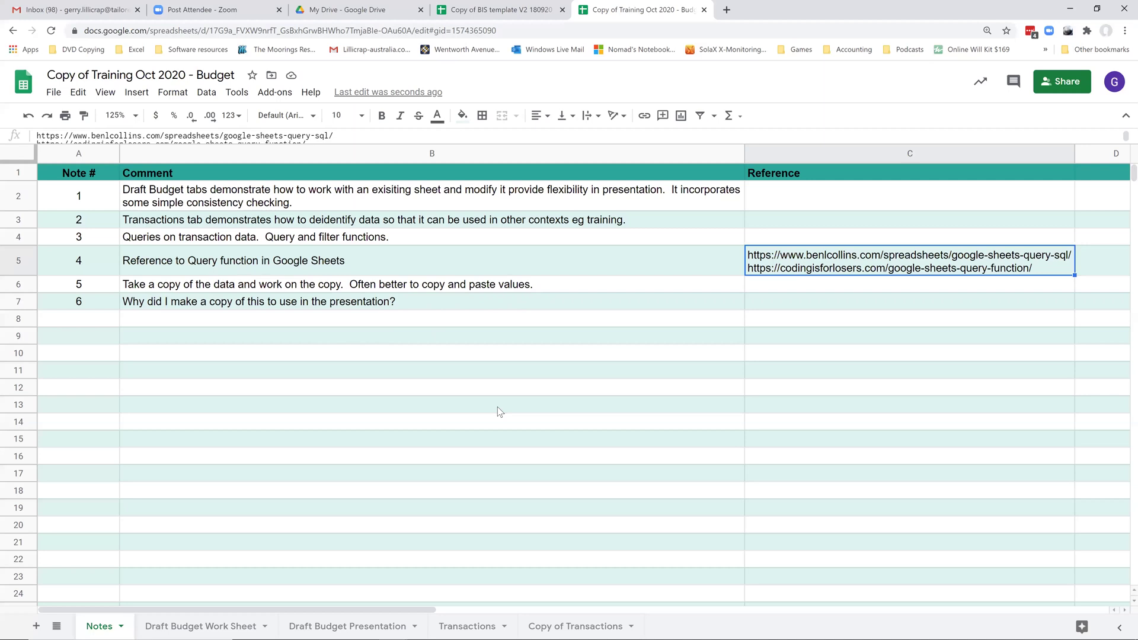
{"action": "key", "text": "Left"}
{"action": "key", "text": "Down"}
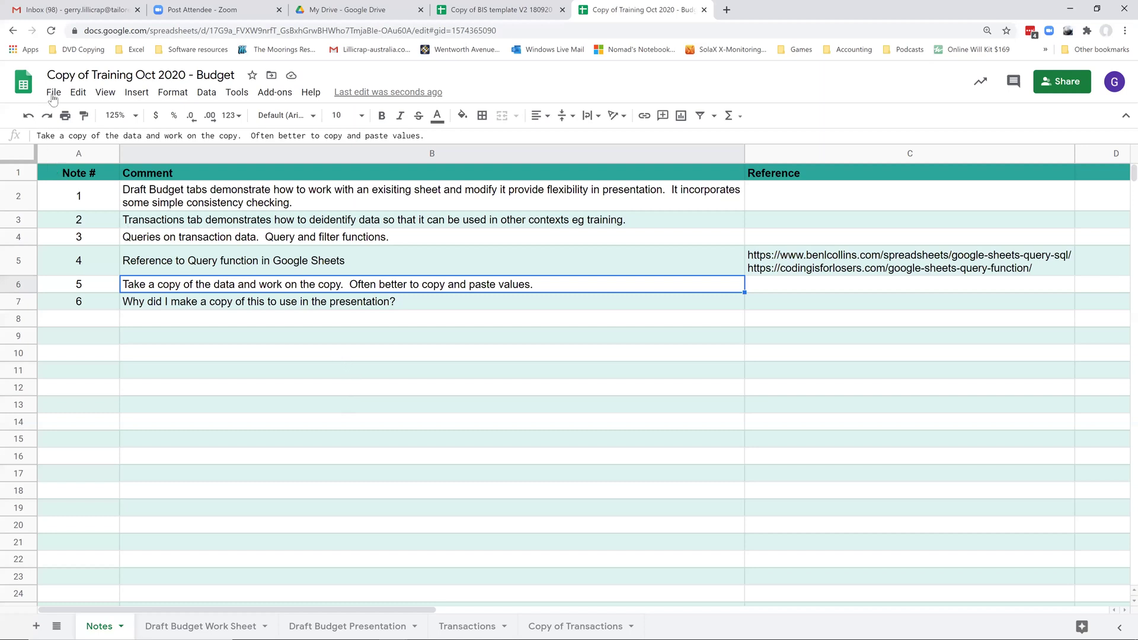
{"action": "key", "text": "Down"}
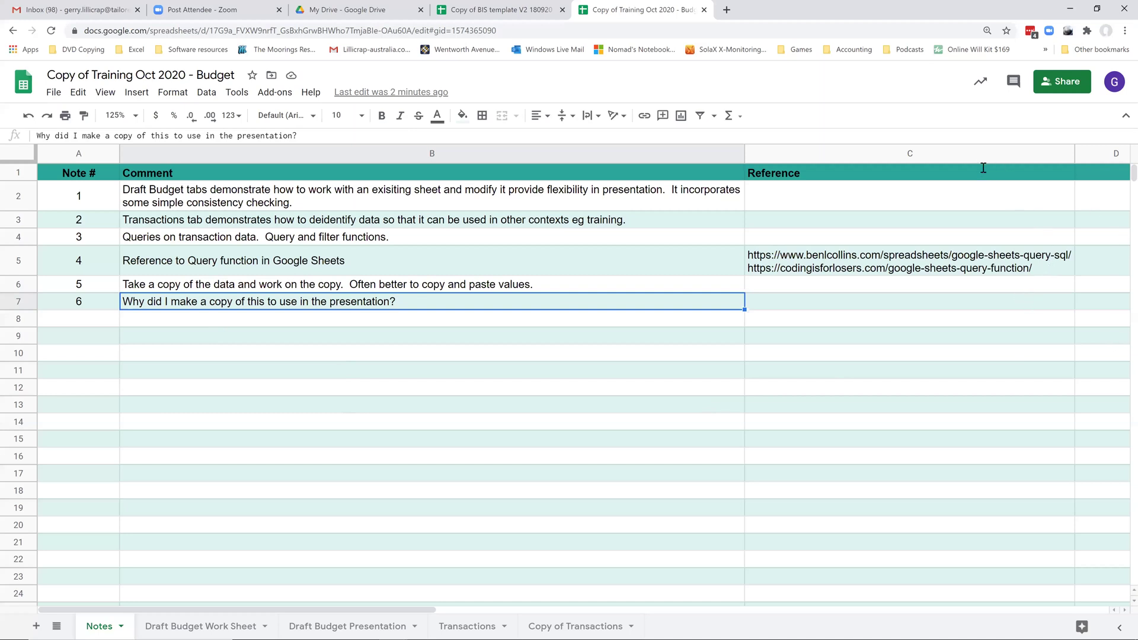
{"action": "key", "text": "ctrl+alt+shift+h"}
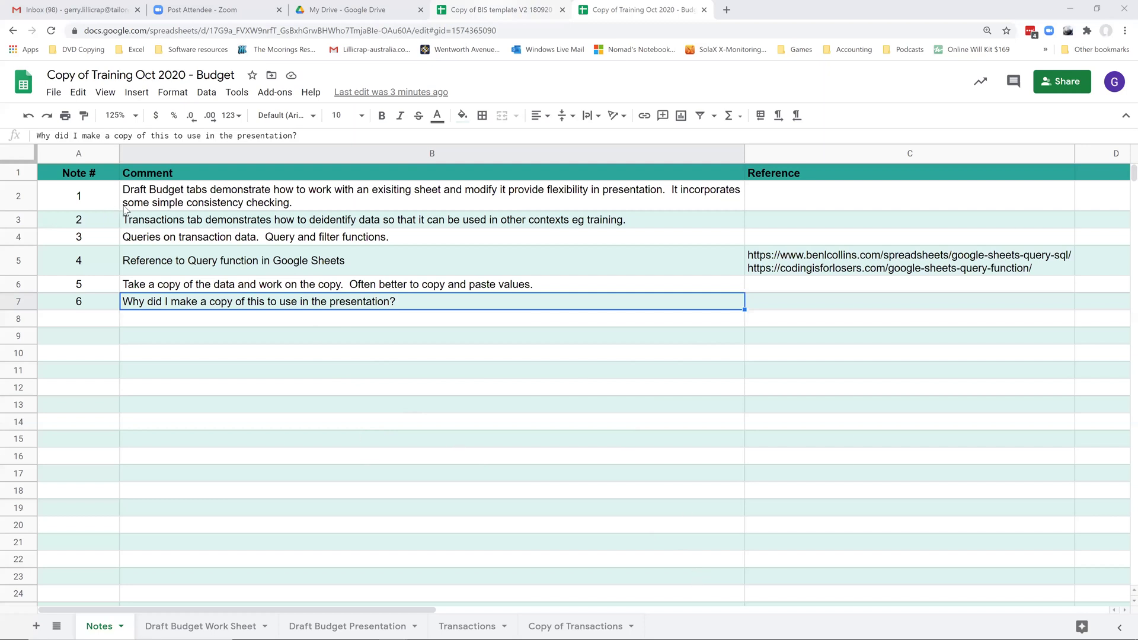
Step: Switch to the Copy of BIS template V2 180920 spreadsheet and examine the transposed query formula in A4 of Transactions by Week
{"action": "key", "text": "ctrl+shift+Tab"}
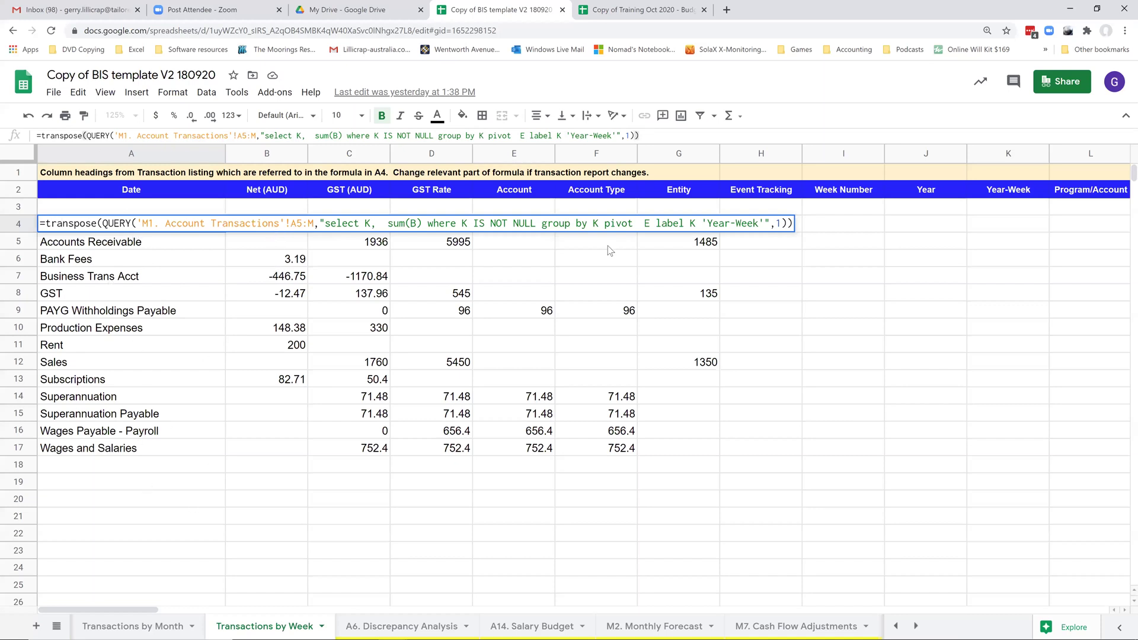
{"action": "key", "text": "Escape"}
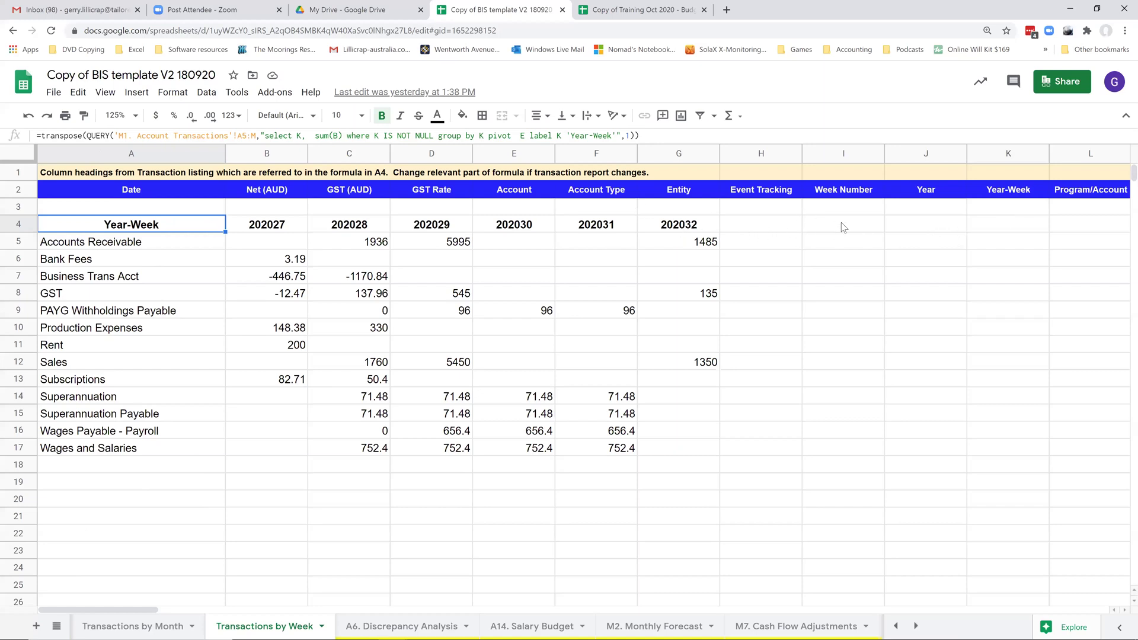
{"action": "double_click", "coordinate": [220, 227]}
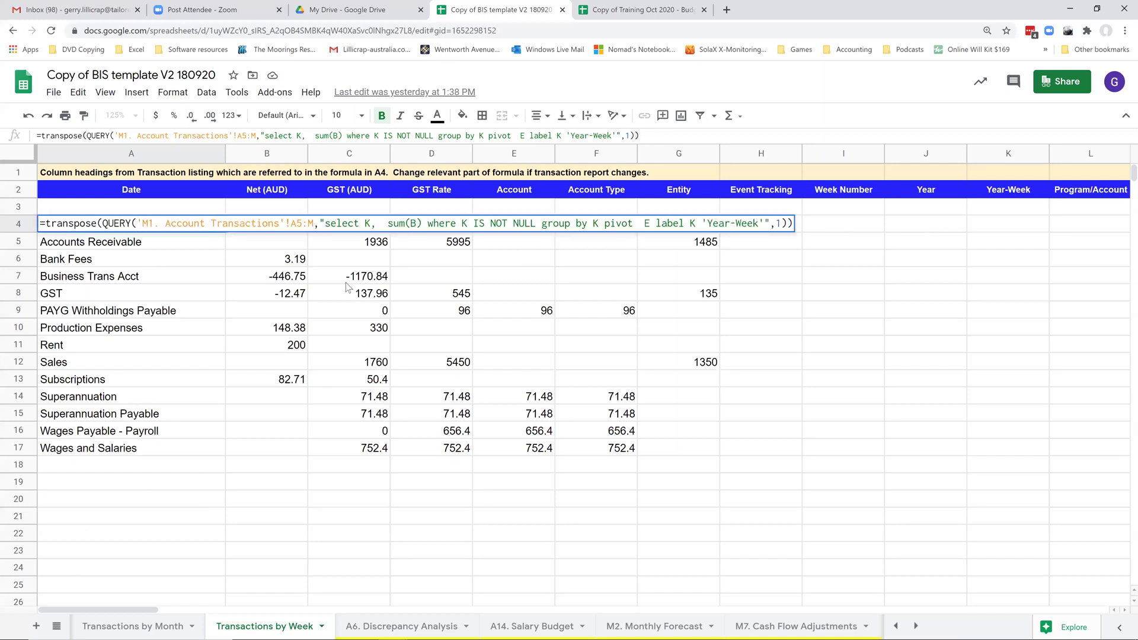
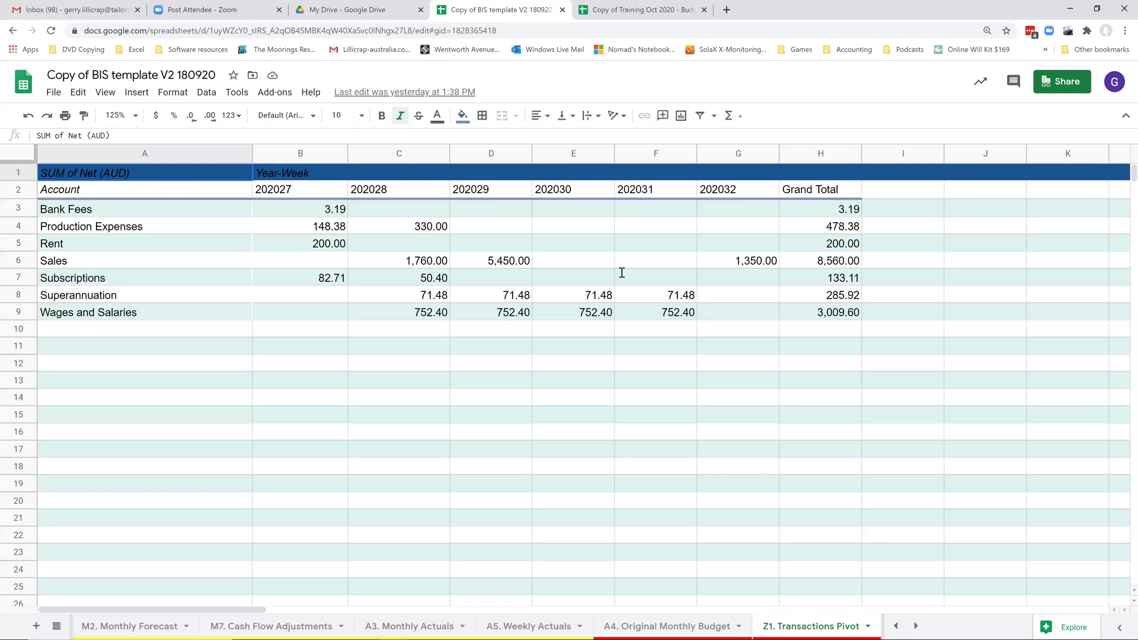
Step: Open the pivot table editor for the account by Year-Week table on the Z1. Transactions Pivot sheet
{"action": "left_click", "coordinate": [652, 209]}
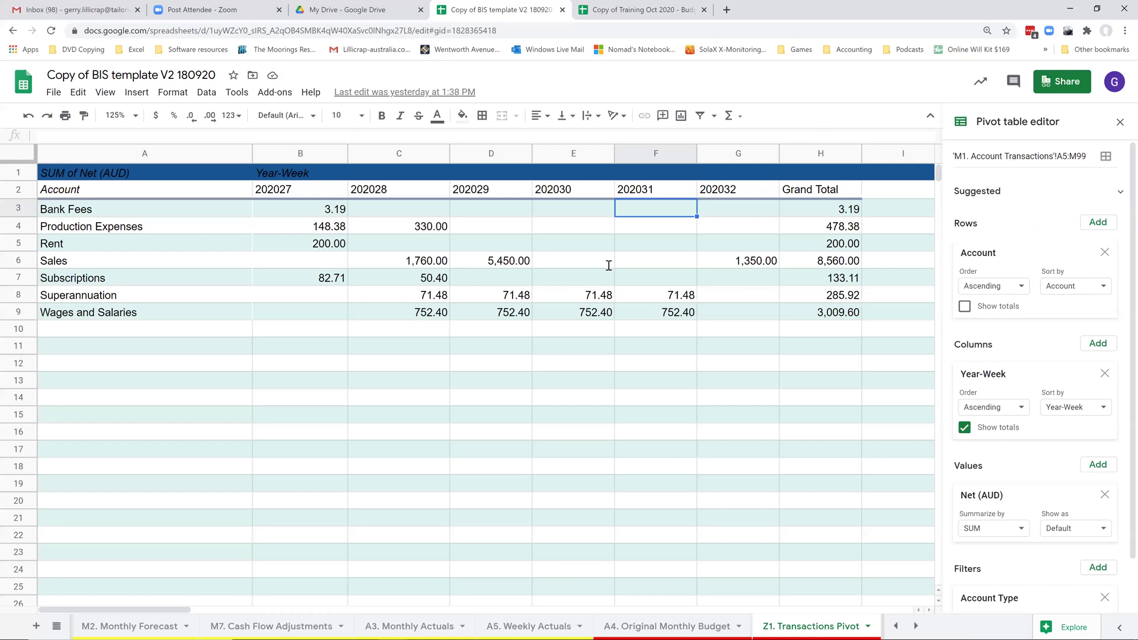
Step: Set the pivot table's data range to 'M1. Account Transactions'!A5:M without an end row
{"action": "key", "text": "BackSpace"}
{"action": "key", "text": "BackSpace"}
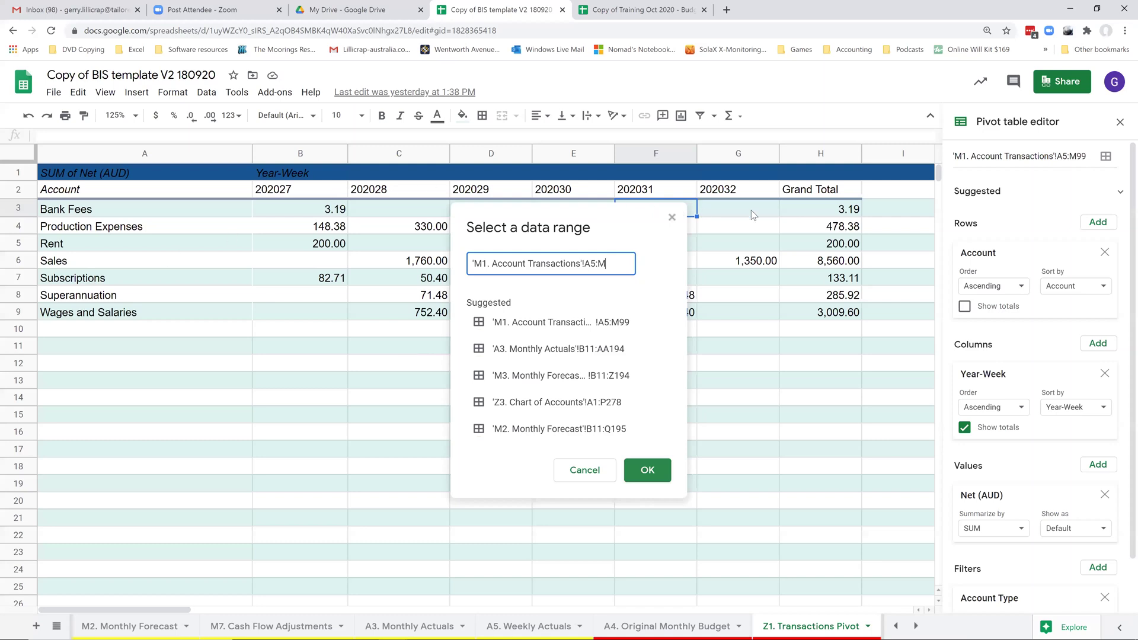
{"action": "key", "text": "Return"}
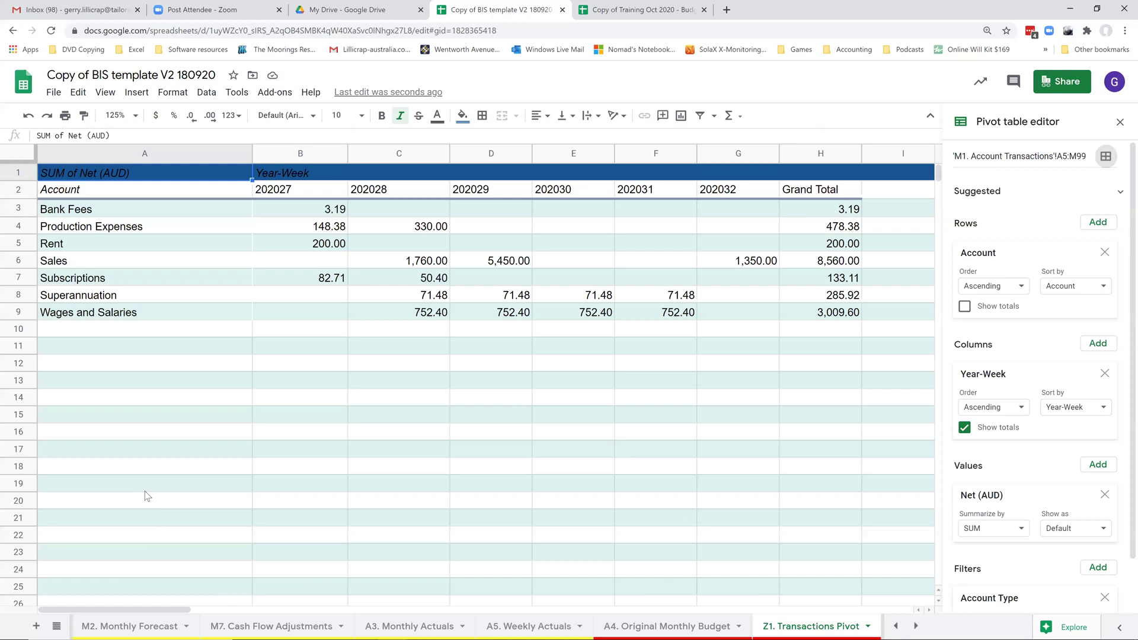
Step: Open the M1. Account Transactions sheet and examine the Year-Week query formula in O6
{"action": "key", "text": "alt+shift+k"}
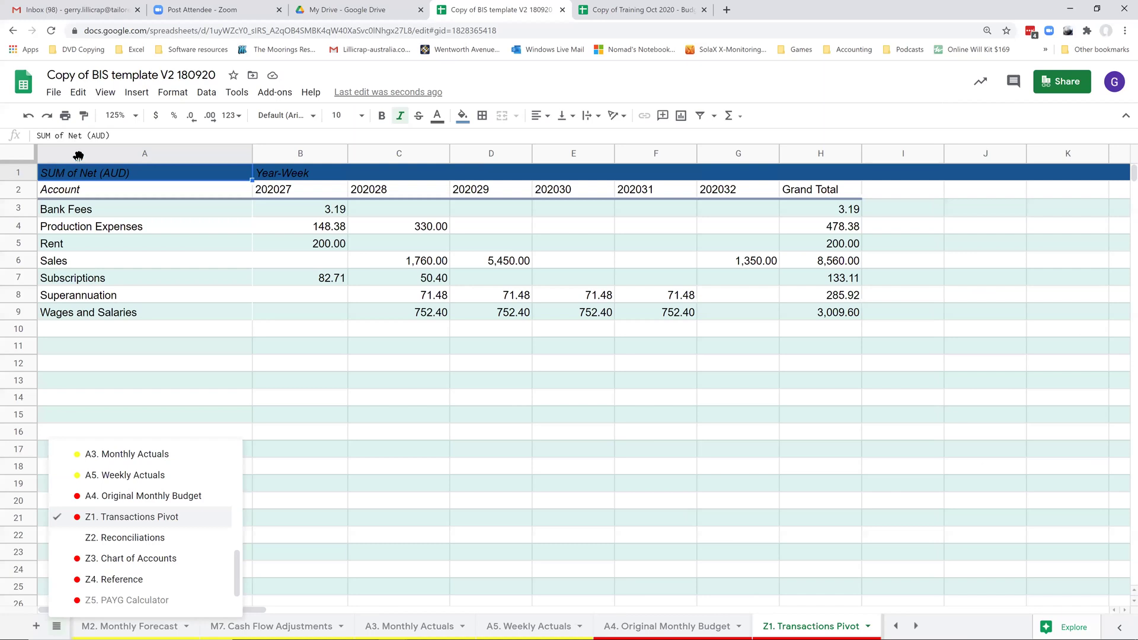
{"action": "scroll", "coordinate": [146, 509], "scroll_direction": "up", "scroll_amount": 3}
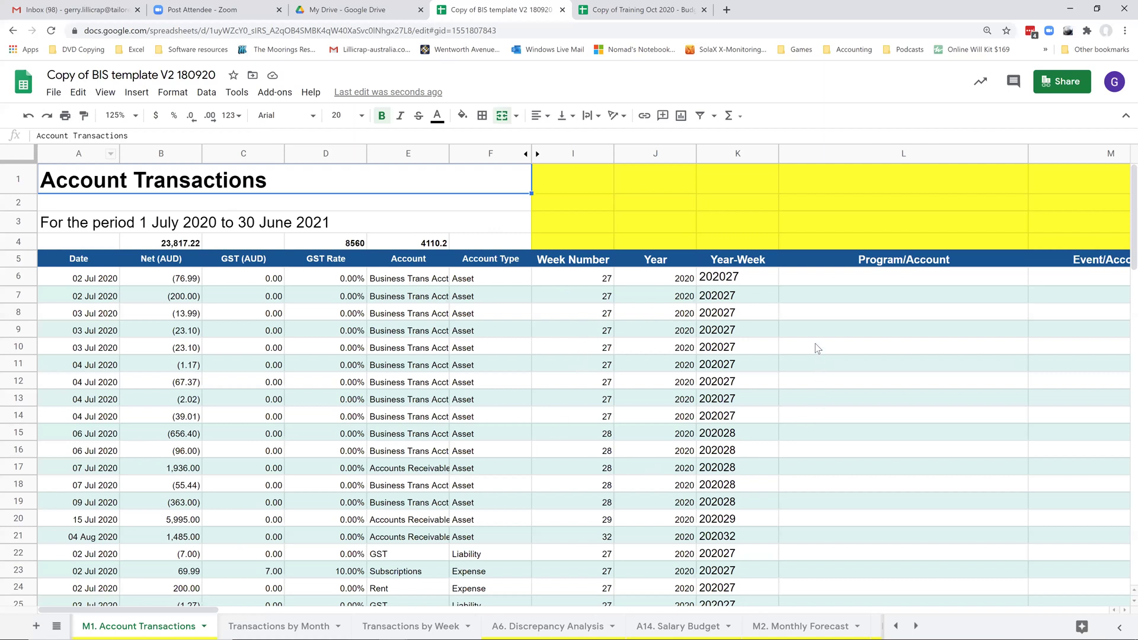
{"action": "key", "text": "ctrl+space"}
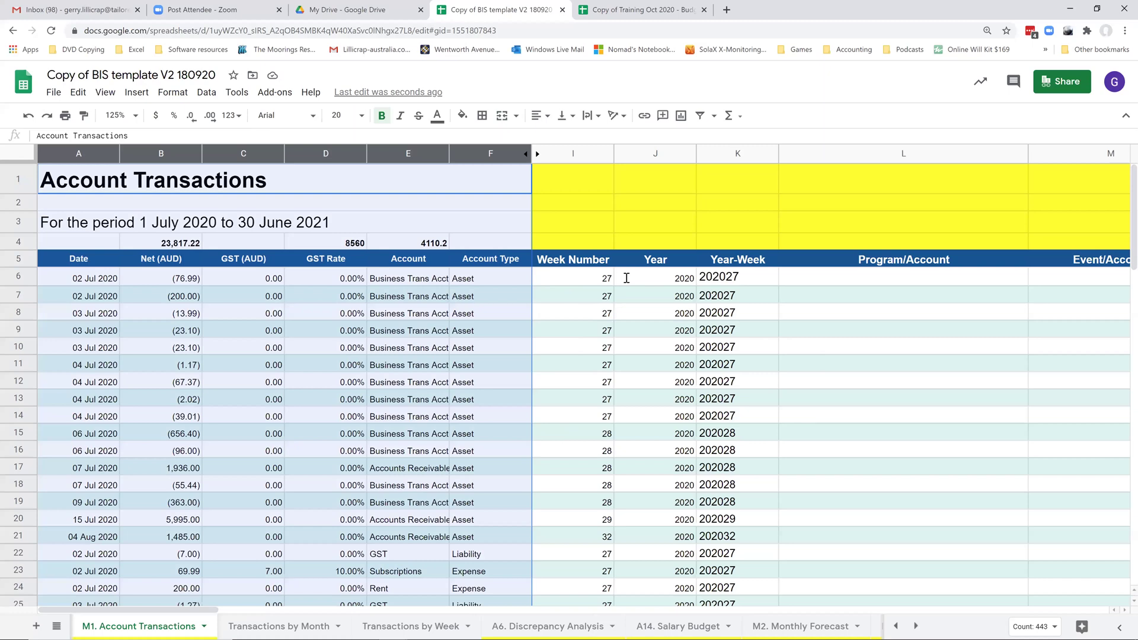
{"action": "double_click", "coordinate": [593, 276]}
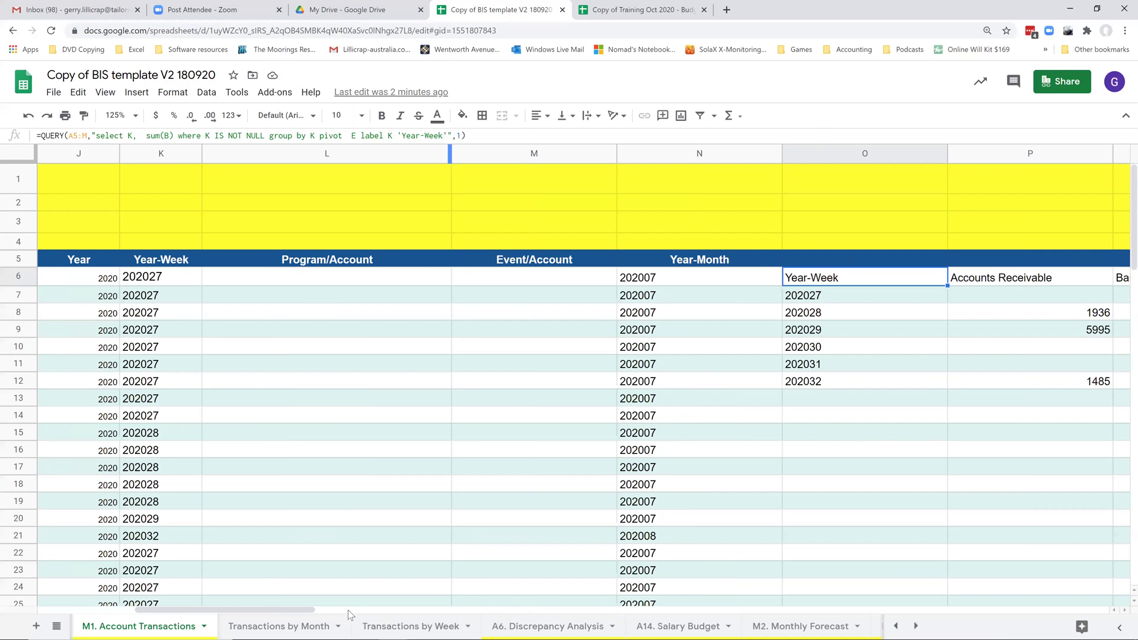
{"action": "key", "text": "F2"}
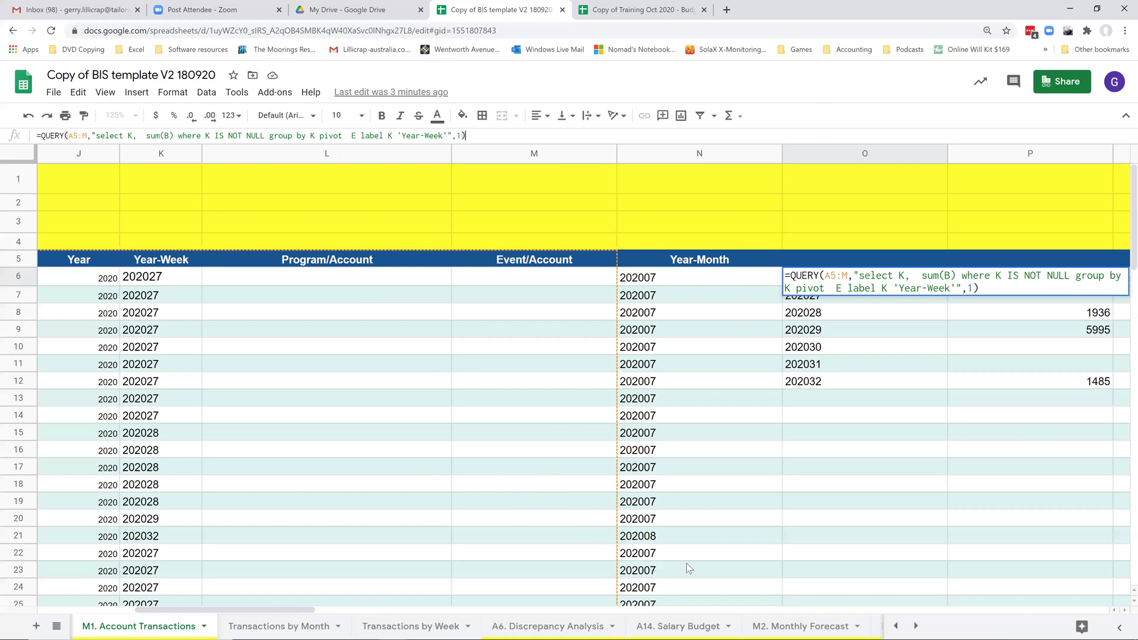
{"action": "scroll", "coordinate": [652, 587], "scroll_direction": "right", "scroll_amount": 10}
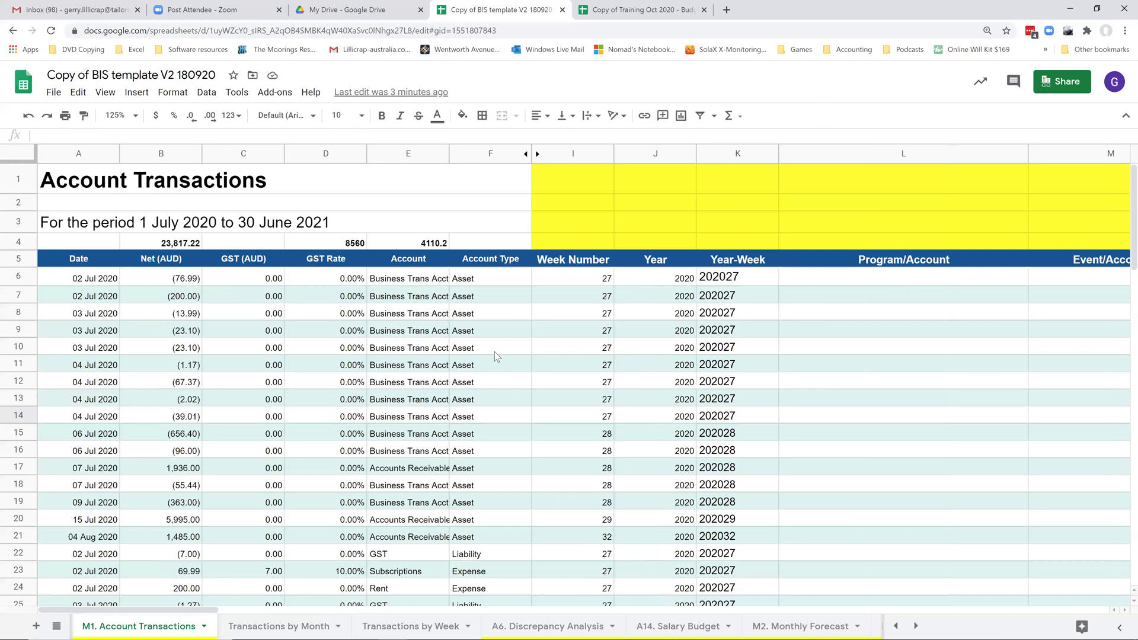
Step: Compare the Transactions by Month sheet with the account transactions and examine its transposed query formula in A4
{"action": "key", "text": "ctrl+shift+Page_Down"}
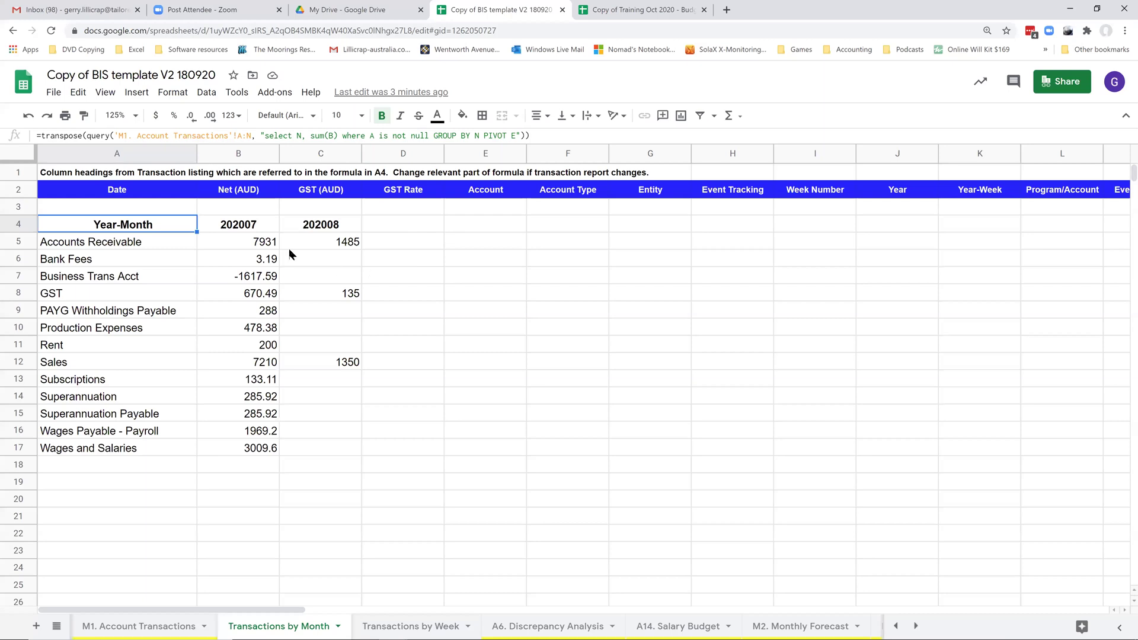
{"action": "key", "text": "F2"}
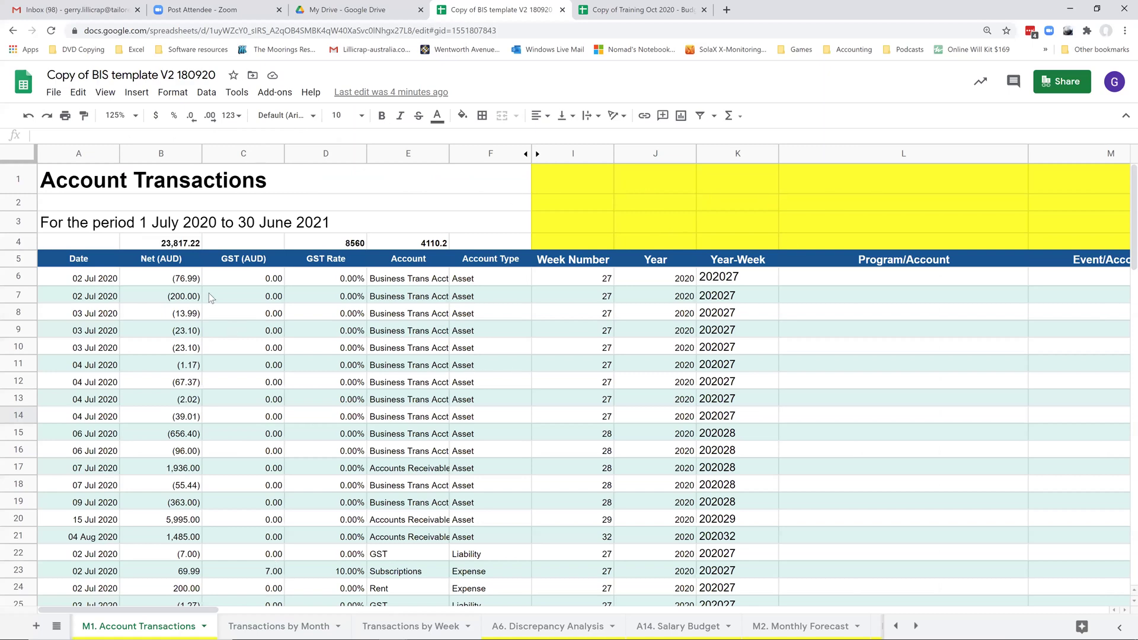
{"action": "key", "text": "ctrl+shift+Page_Down"}
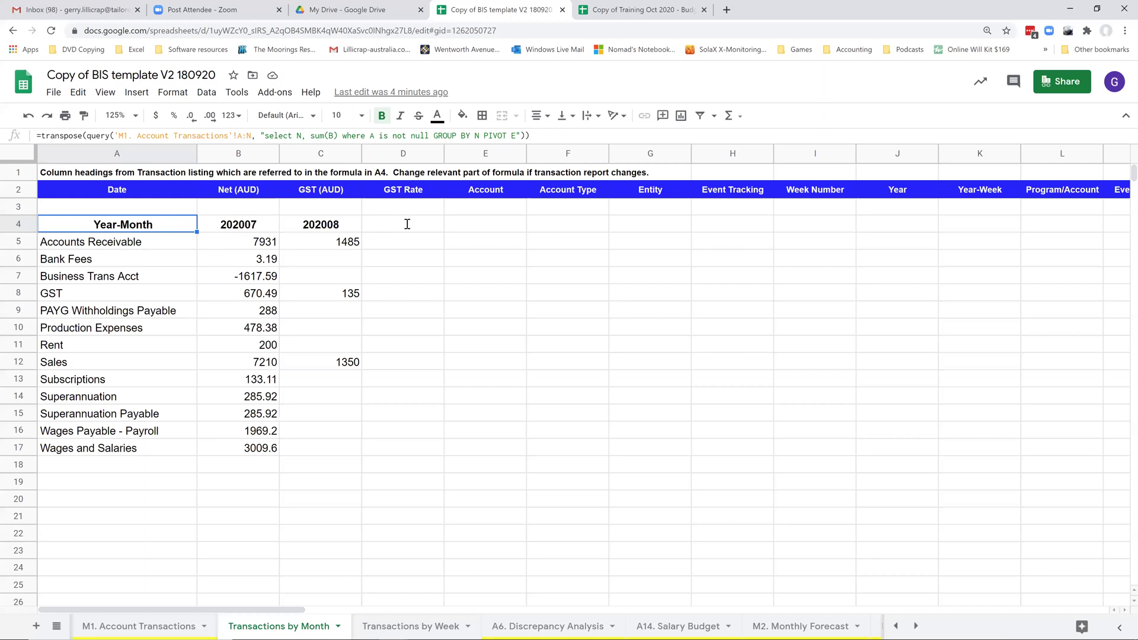
{"action": "key", "text": "Return"}
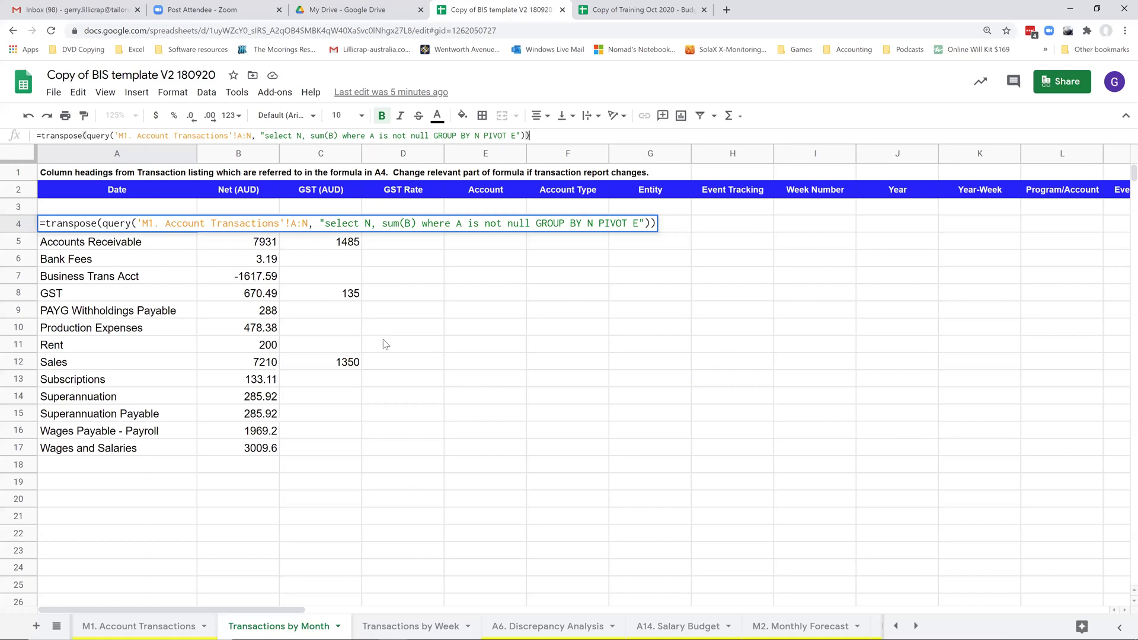
{"action": "key", "text": "Escape"}
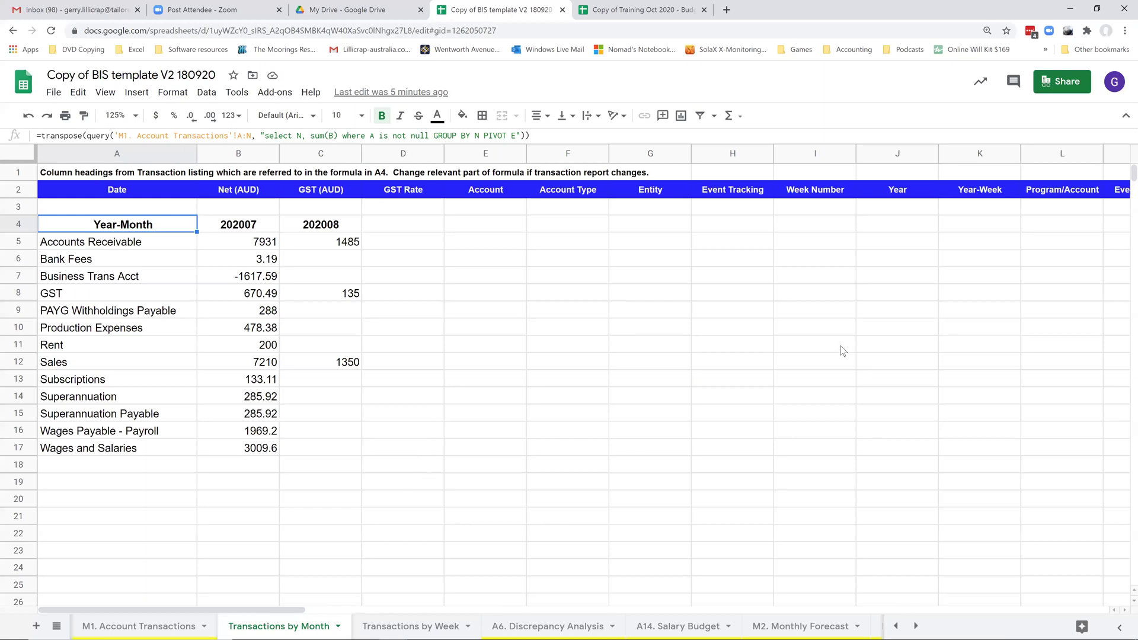
Step: Open the M3. Monthly Forecast Report sheet and examine the July 2020 Sales formula in C13
{"action": "key", "text": "ctrl+shift+Page_Up"}
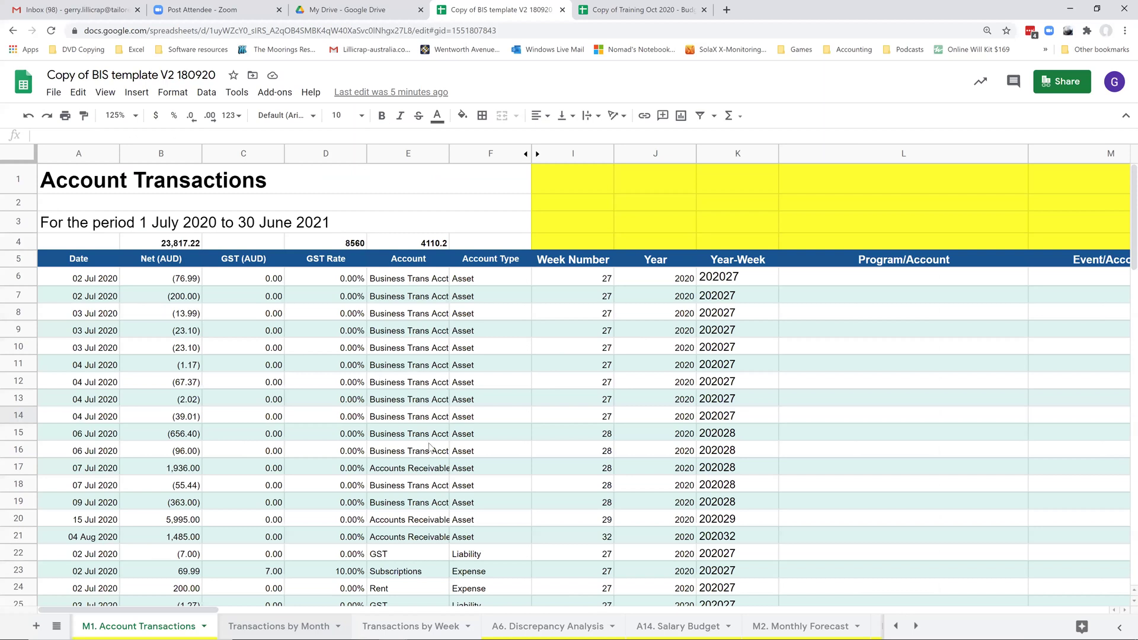
{"action": "scroll", "coordinate": [423, 613], "scroll_direction": "up", "scroll_amount": 5}
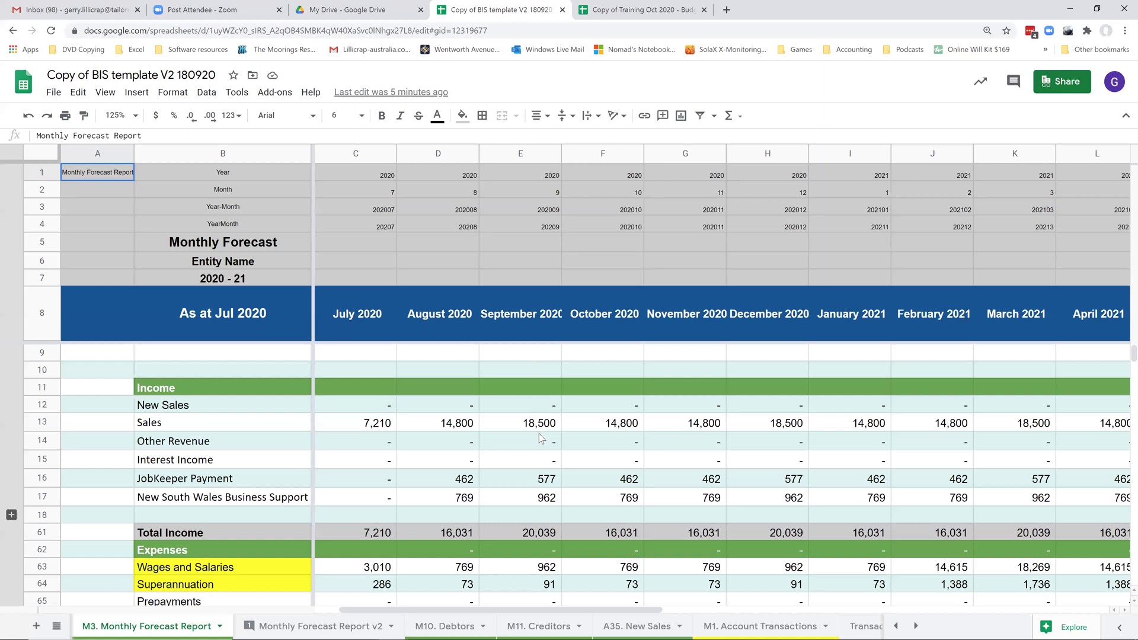
{"action": "double_click", "coordinate": [379, 424]}
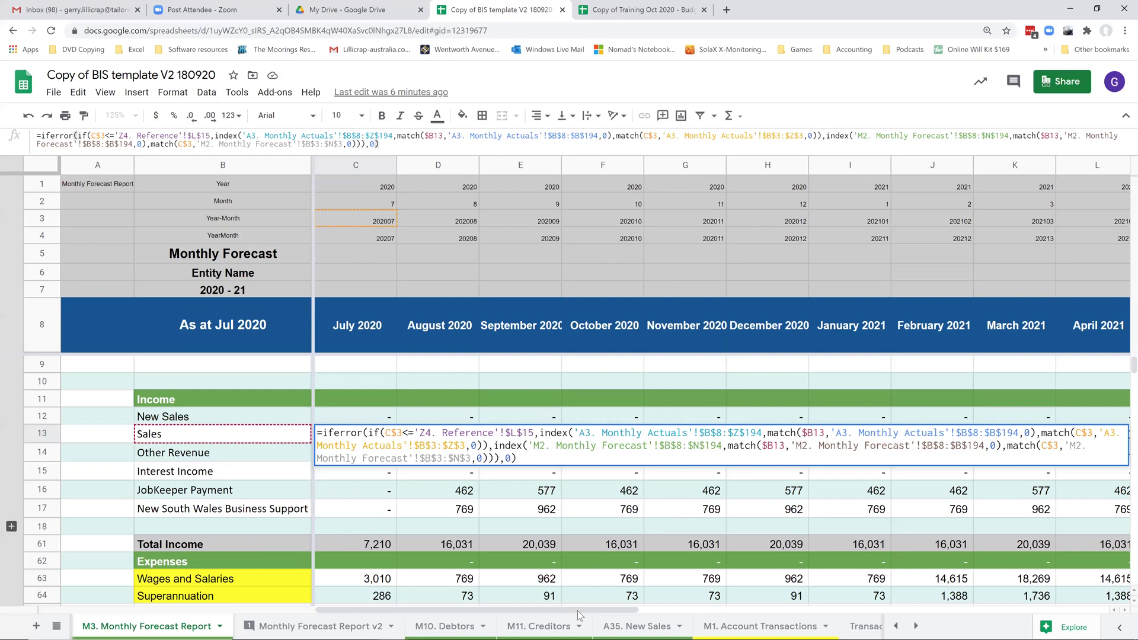
{"action": "key", "text": "Return"}
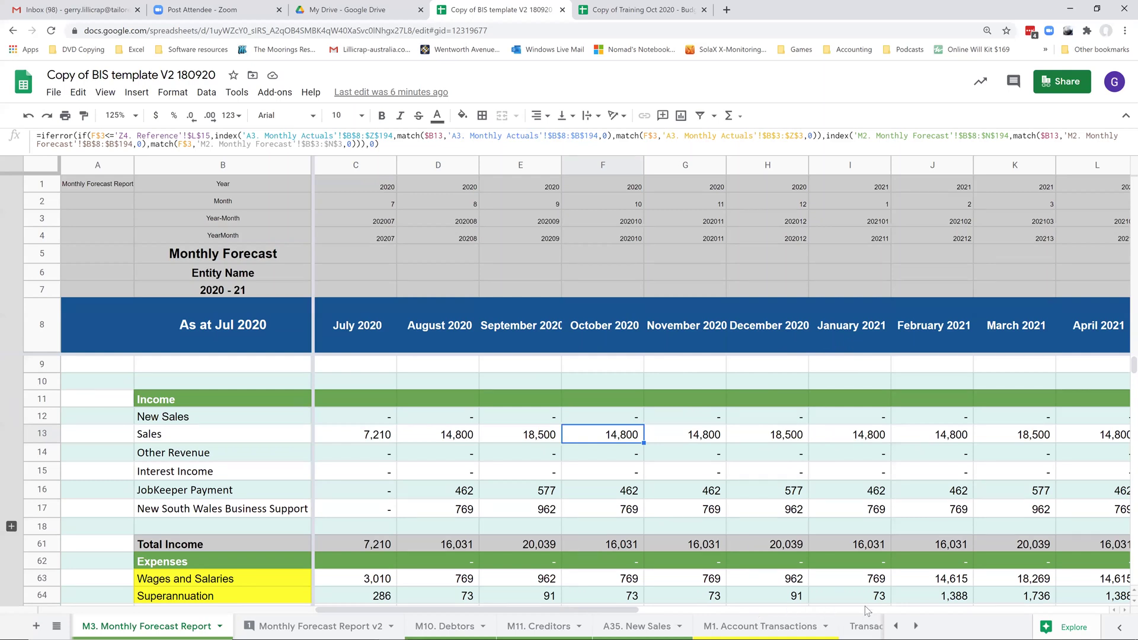
Step: Set the date above the Current Month Forecast column in X7 to 31/7
{"action": "scroll", "coordinate": [949, 326], "scroll_direction": "right", "scroll_amount": 5}
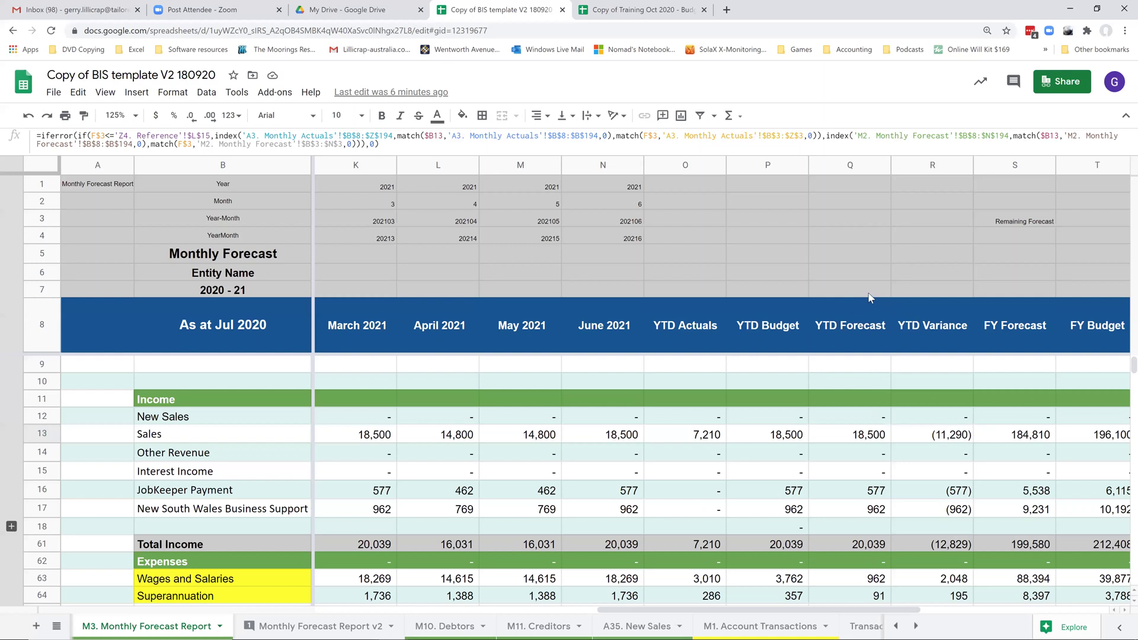
{"action": "scroll", "coordinate": [854, 297], "scroll_direction": "right", "scroll_amount": 5}
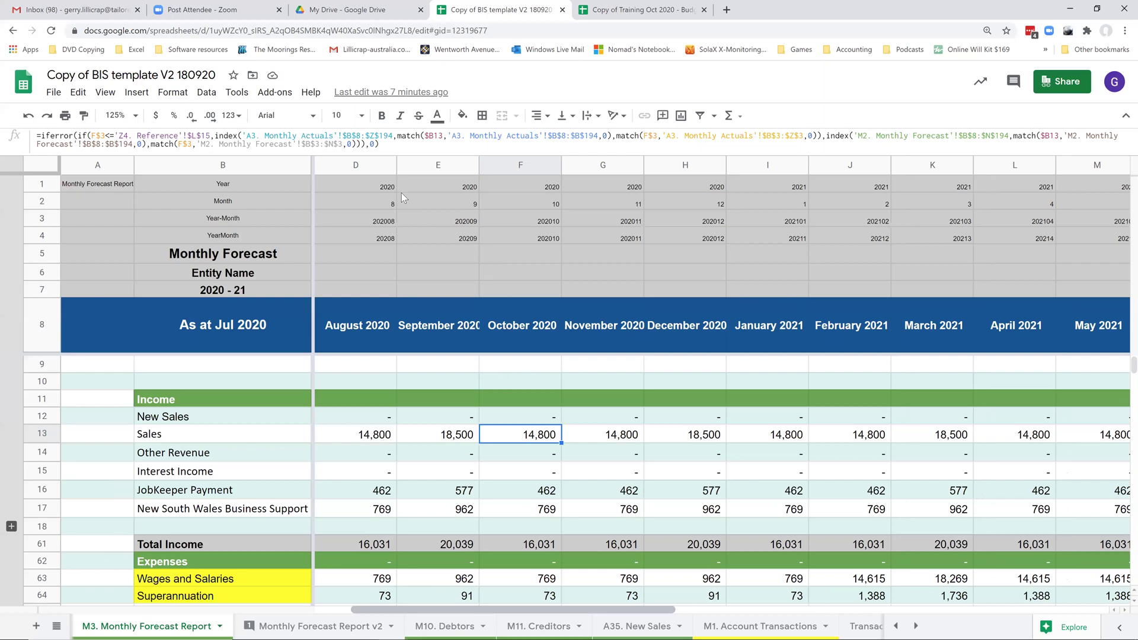
{"action": "key", "text": "ctrl+z"}
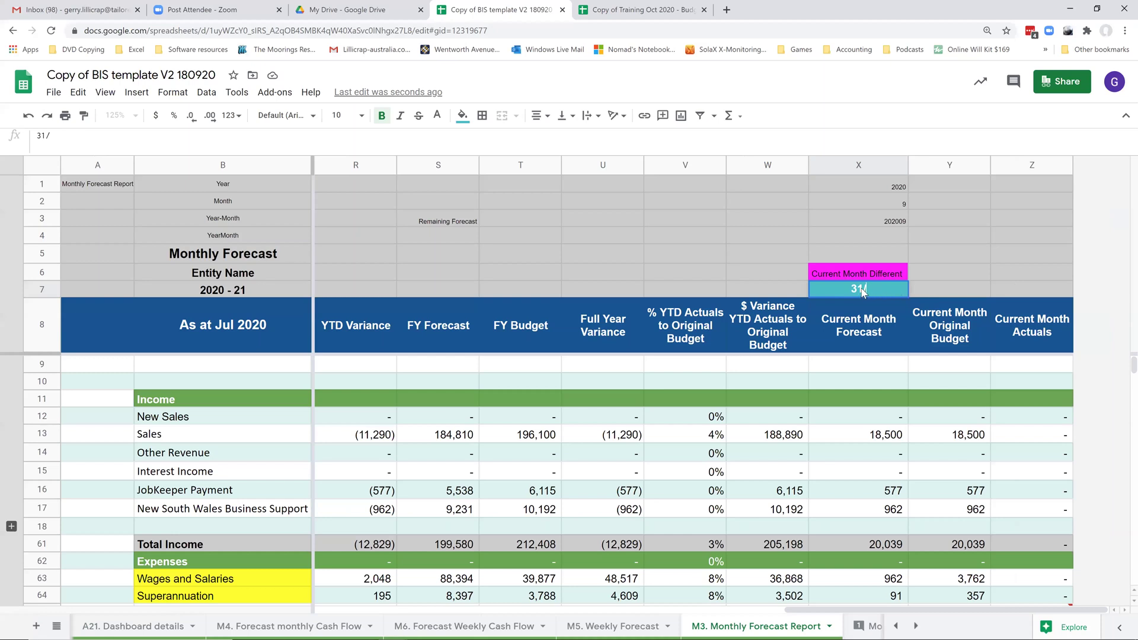
{"action": "type", "text": "7"}
{"action": "key", "text": "Return"}
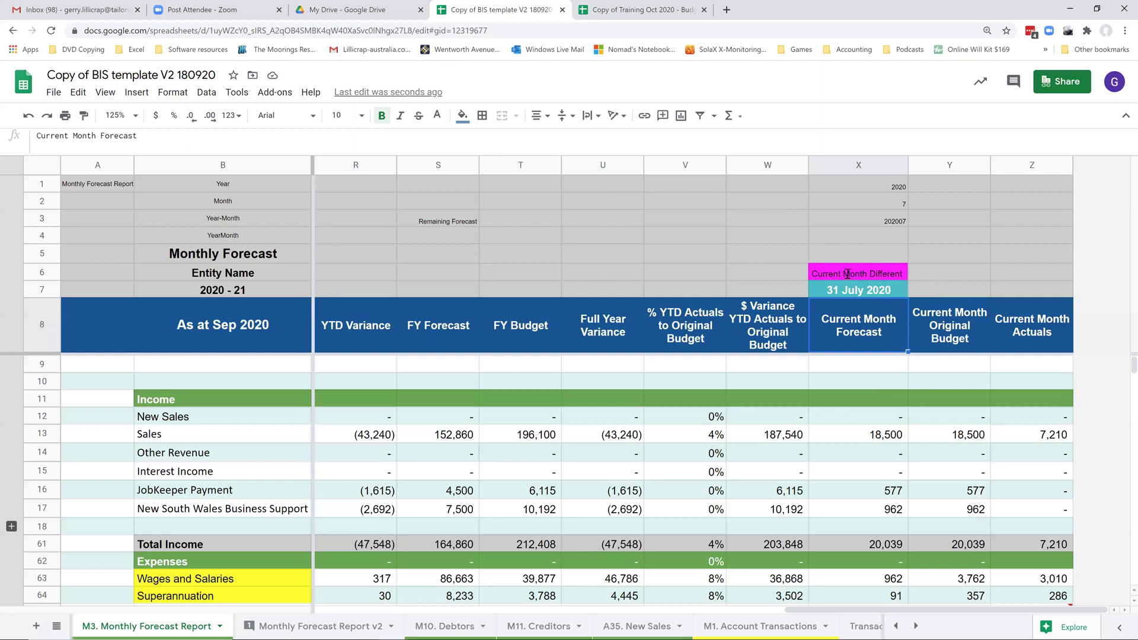
Step: Examine the Current Month Different formula in X6 and the conditional formatting rules applied to that cell
{"action": "left_click", "coordinate": [889, 275]}
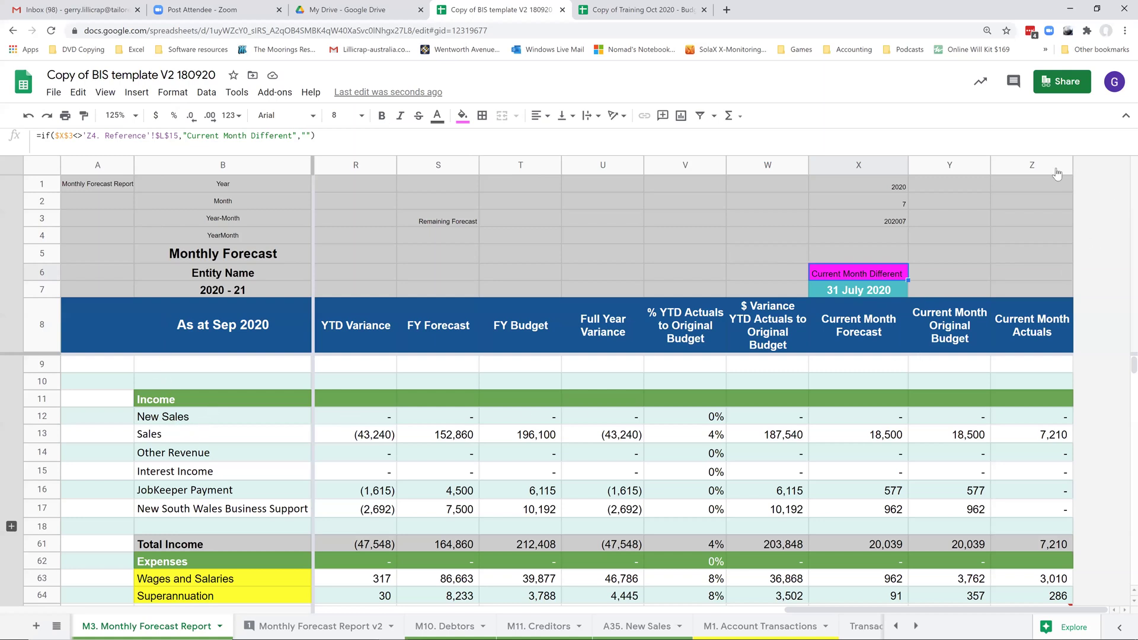
{"action": "key", "text": "Return"}
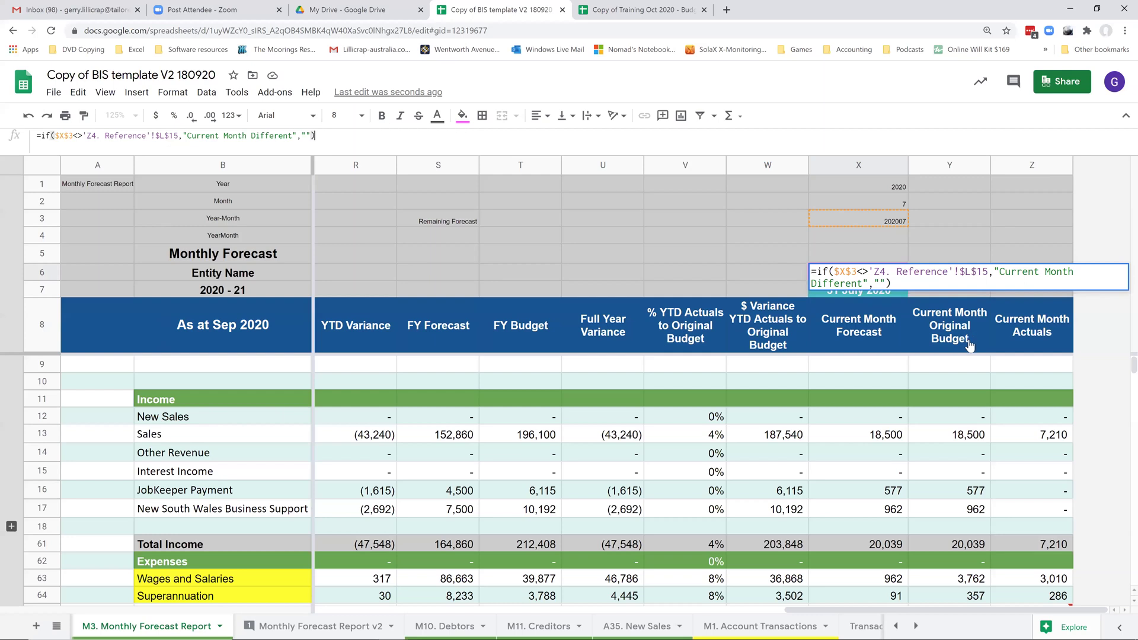
{"action": "key", "text": "Escape"}
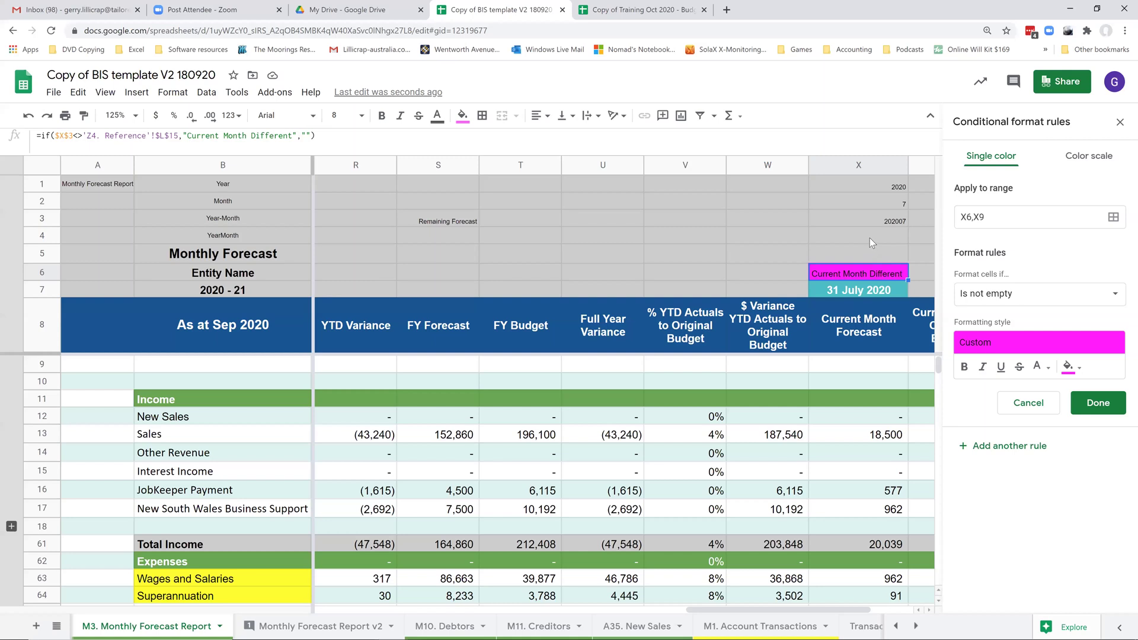
{"action": "double_click", "coordinate": [863, 273]}
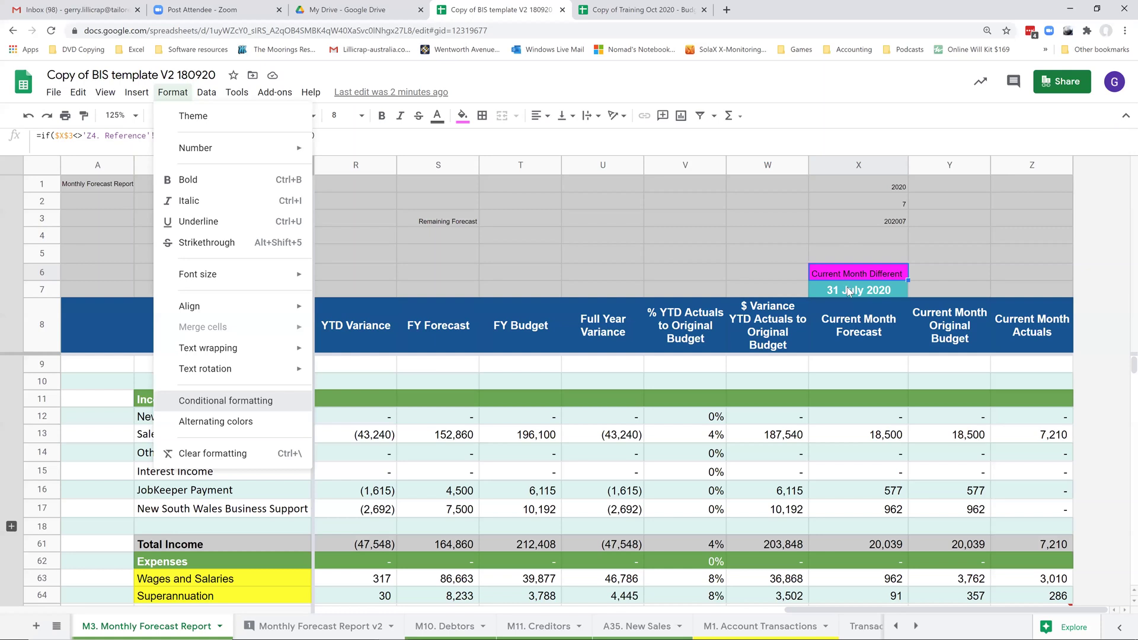
{"action": "key", "text": "Return"}
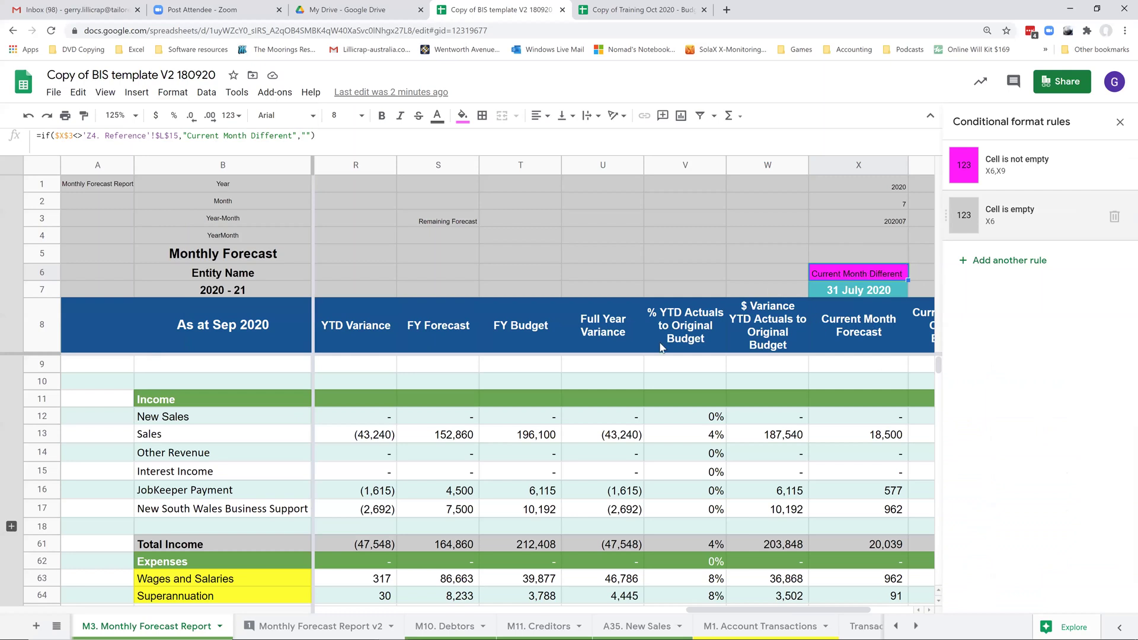
Step: Set the date above the Current Month Forecast column in X7 to 30/9
{"action": "key", "text": "Down"}
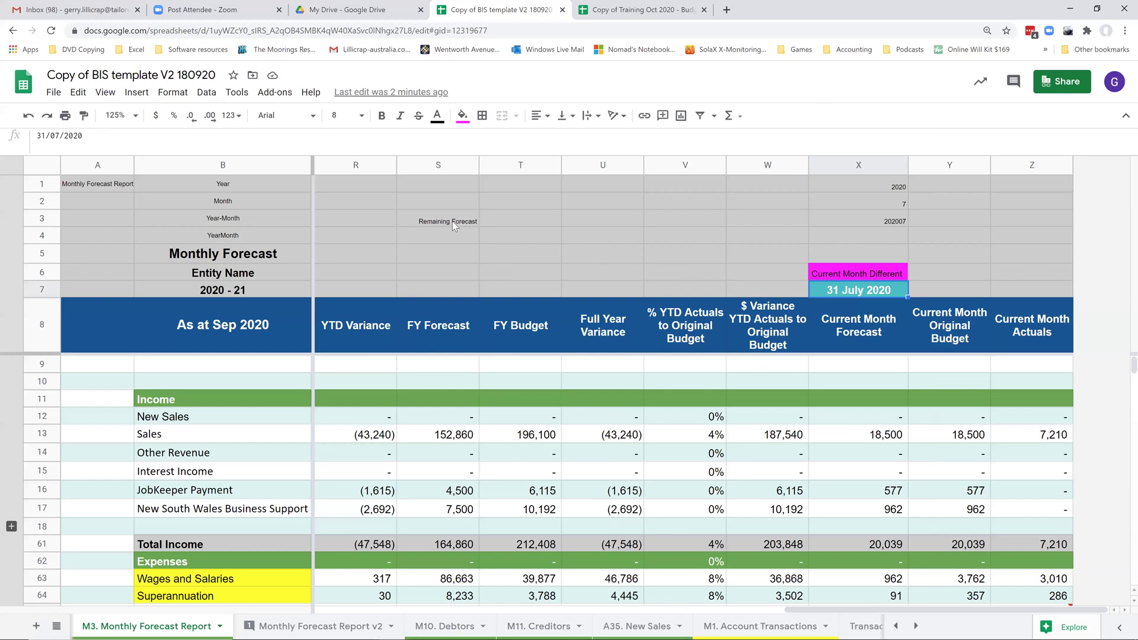
{"action": "type", "text": "30/9"}
{"action": "key", "text": "Return"}
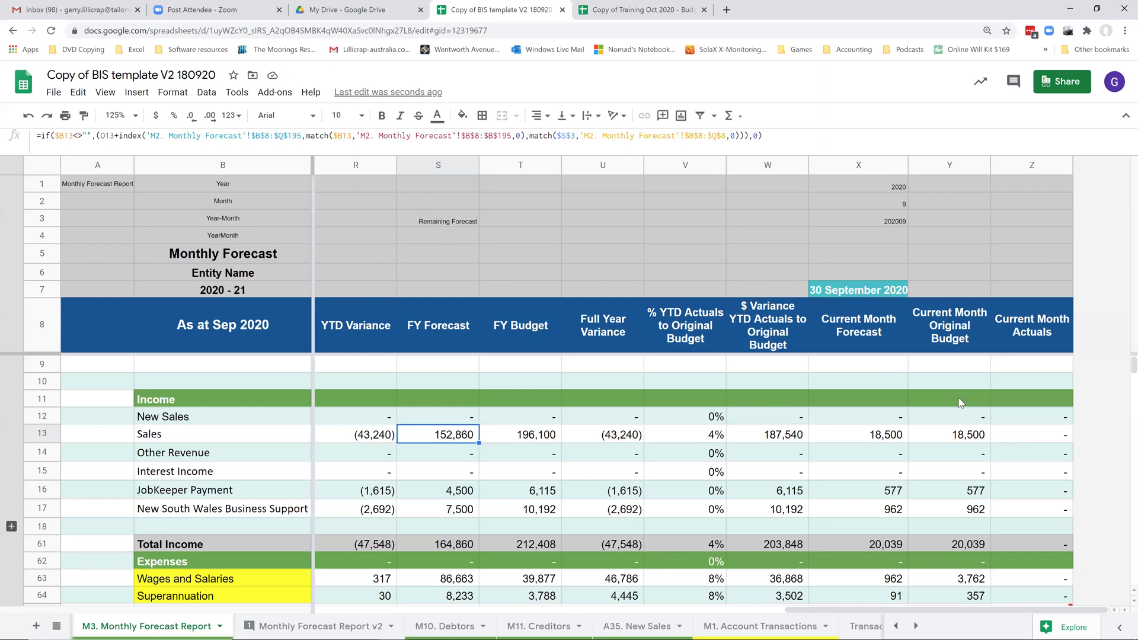
Step: Examine the FY Forecast formula for Sales in S13, along with the column headings and the Remaining Forecast reference in row 3
{"action": "key", "text": "Return"}
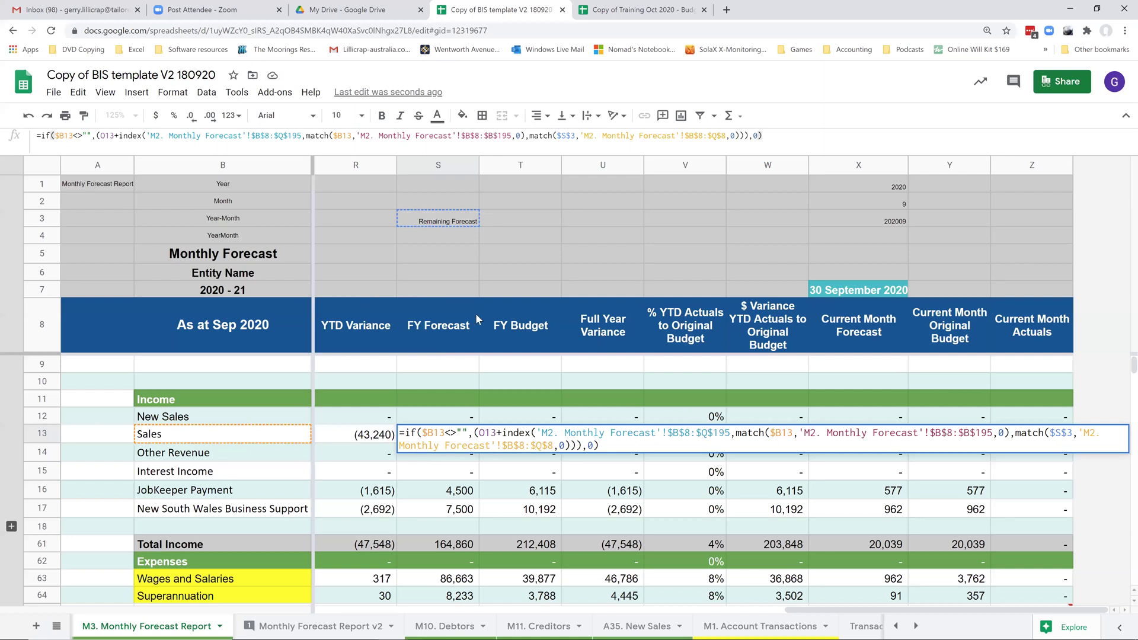
{"action": "left_click", "coordinate": [429, 330]}
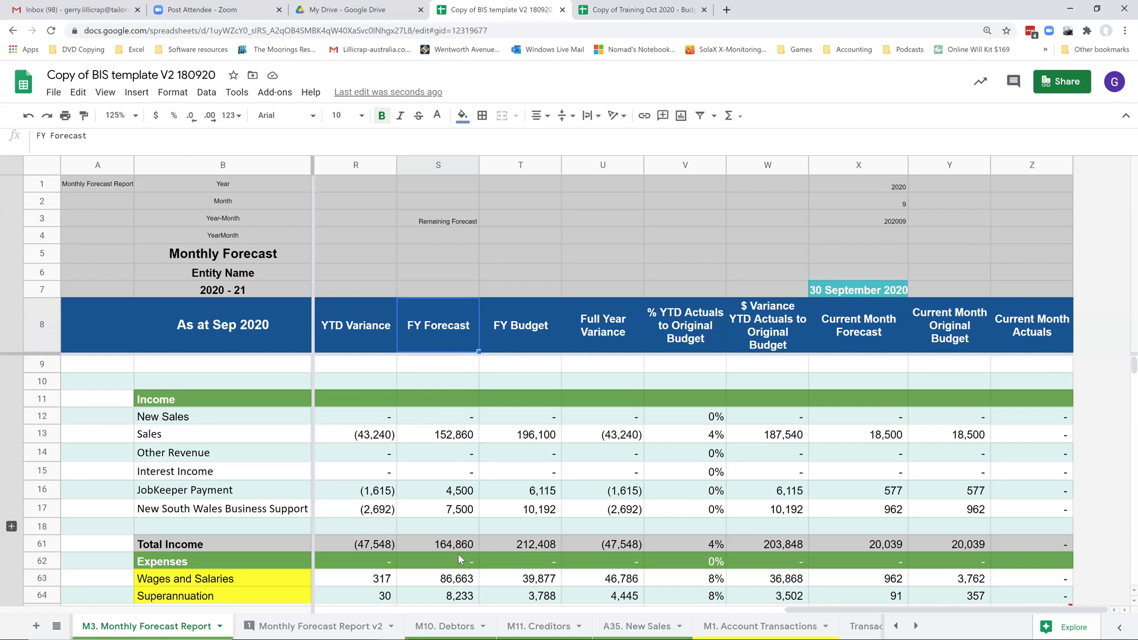
{"action": "key", "text": "Left"}
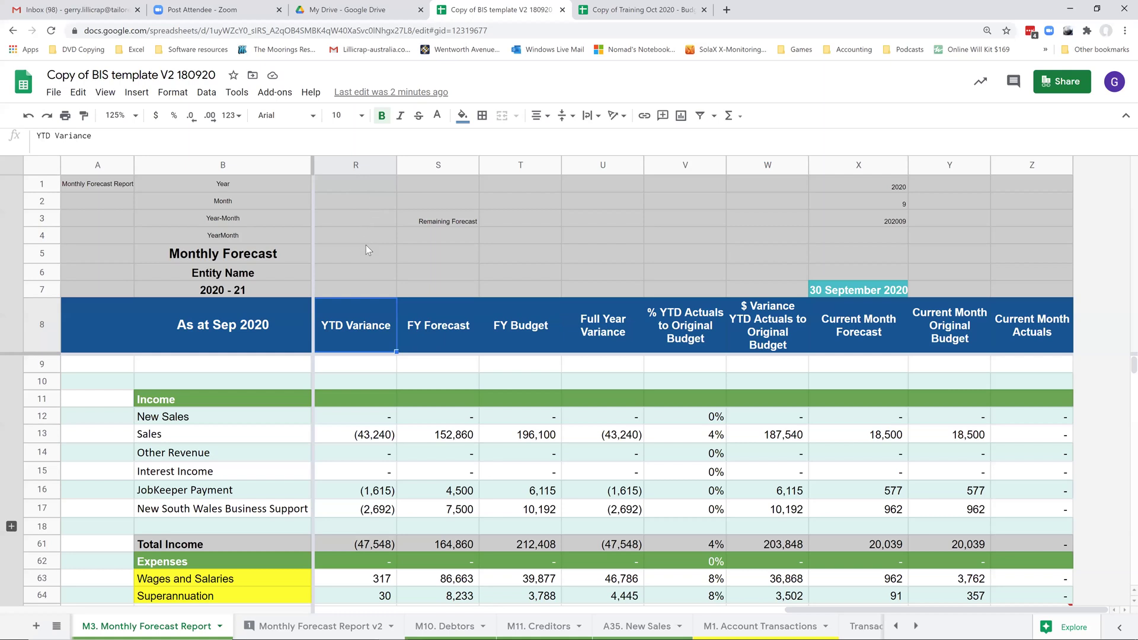
{"action": "left_click", "coordinate": [520, 218]}
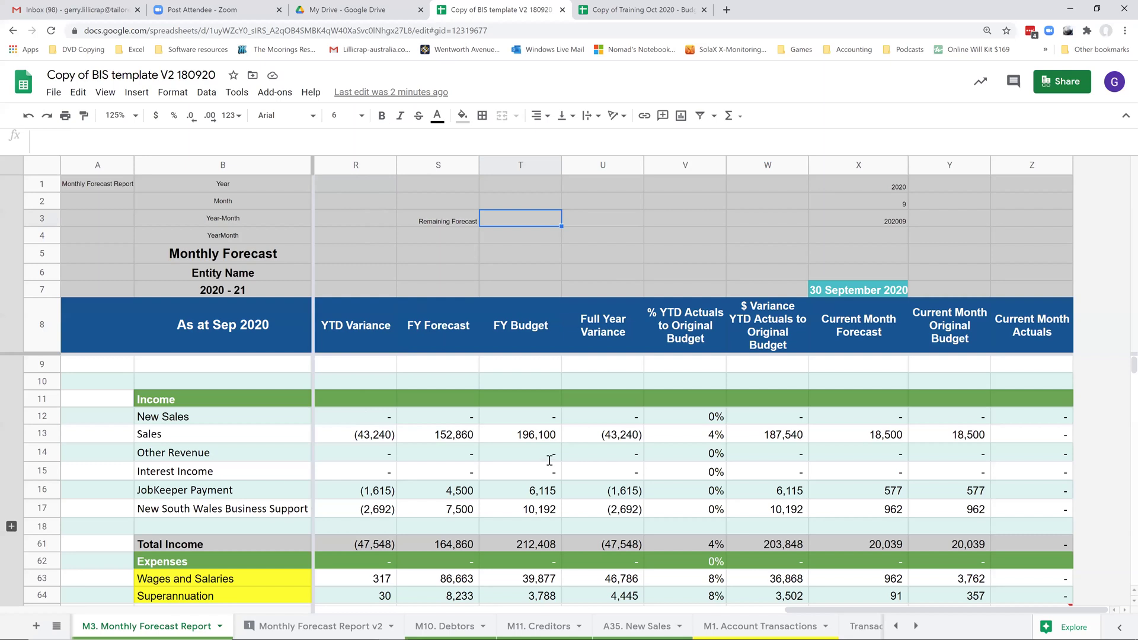
Step: Examine the Sales row formulas for October 2020 in F13, YTD Budget in P13 and YTD Actuals in O13
{"action": "key", "text": "Up"}
{"action": "key", "text": "ctrl+Left"}
{"action": "key", "text": "ctrl+Left"}
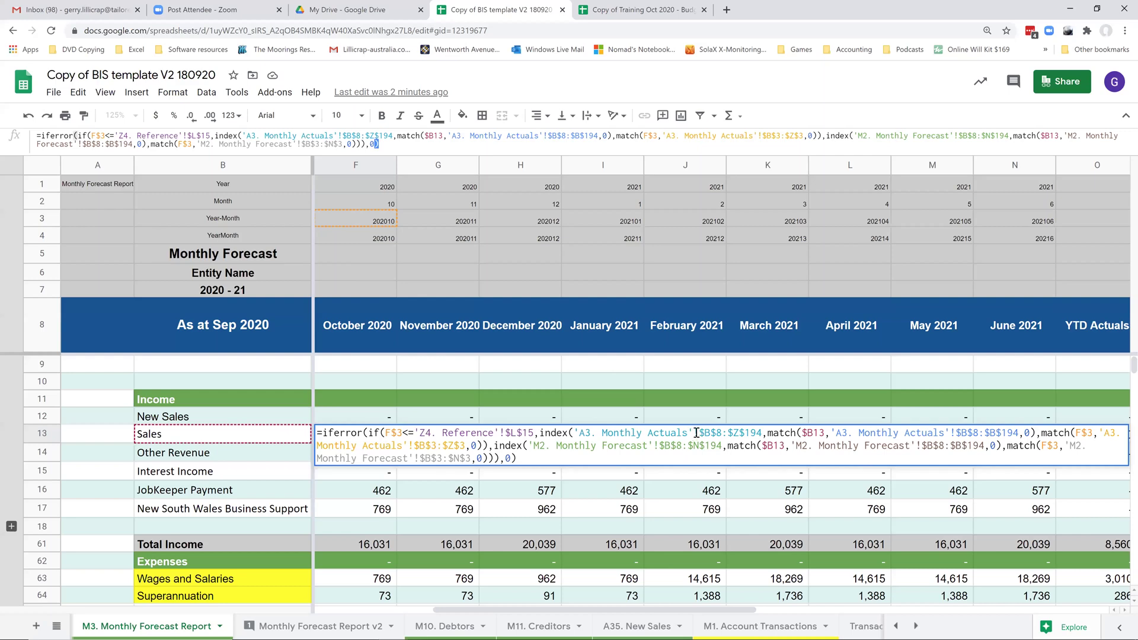
{"action": "key", "text": "Escape"}
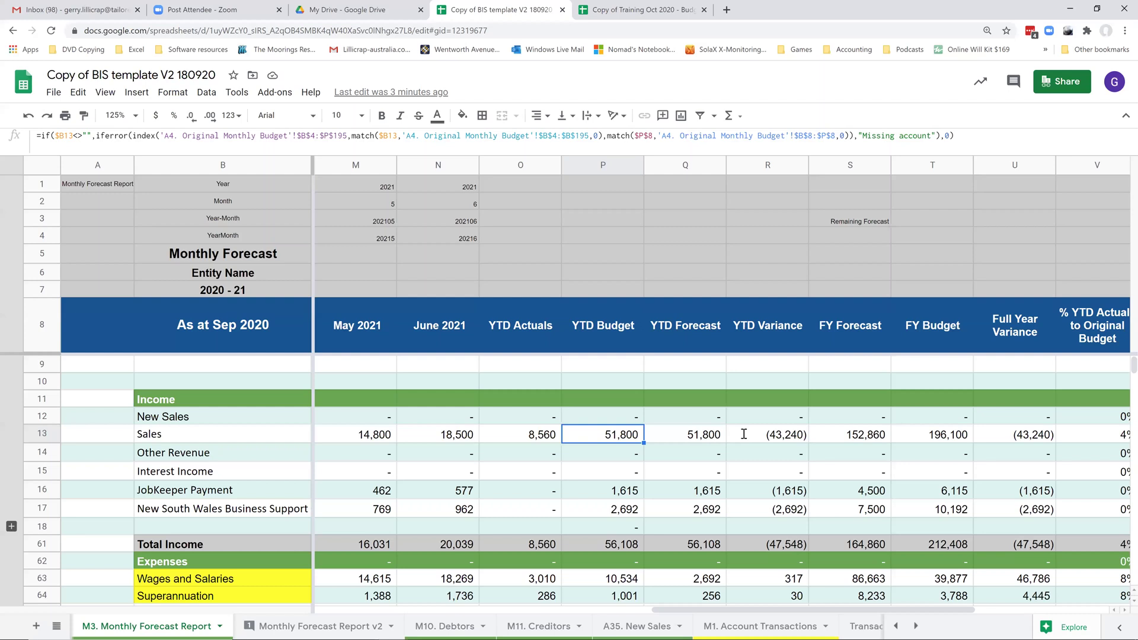
{"action": "key", "text": "Left"}
{"action": "key", "text": "F2"}
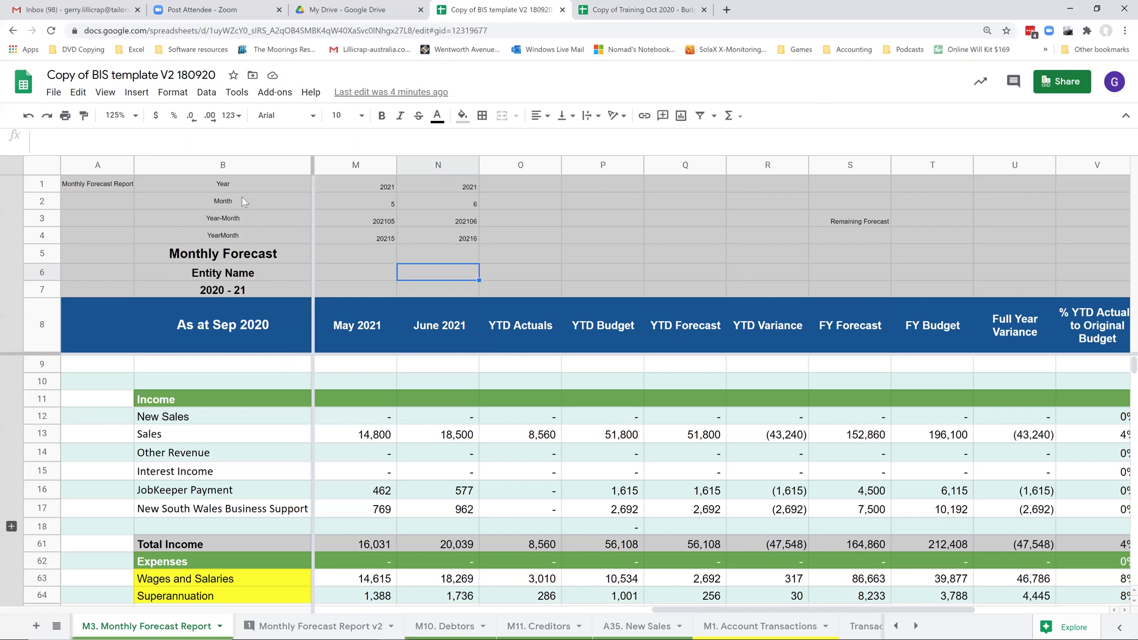
Step: Examine the Monthly Forecast Report's columns from June 2021 across to Current Month Original Budget and Current Month Actuals
{"action": "key", "text": "Right"}
{"action": "key", "text": "Right"}
{"action": "key", "text": "Right"}
{"action": "key", "text": "Right"}
{"action": "key", "text": "Right"}
{"action": "key", "text": "Right"}
{"action": "key", "text": "Right"}
{"action": "key", "text": "Right"}
{"action": "key", "text": "Right"}
{"action": "key", "text": "Right"}
{"action": "key", "text": "Right"}
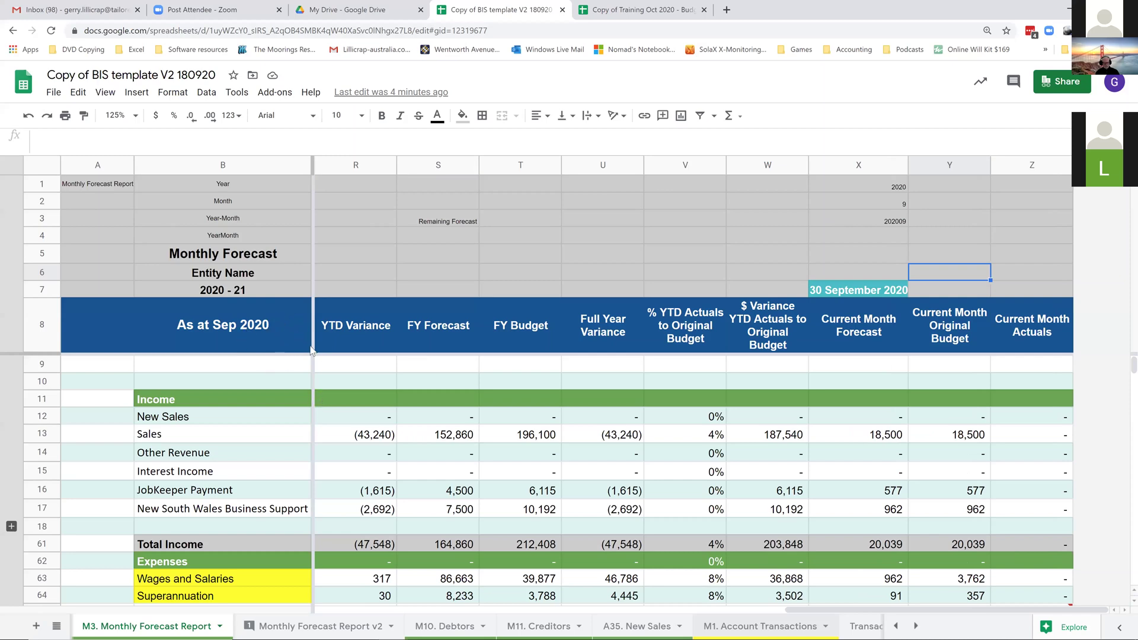
Step: Open the Monthly Forecast Report v2 sheet and examine the formula behind the date in B7
{"action": "key", "text": "ctrl+shift+Page_Down"}
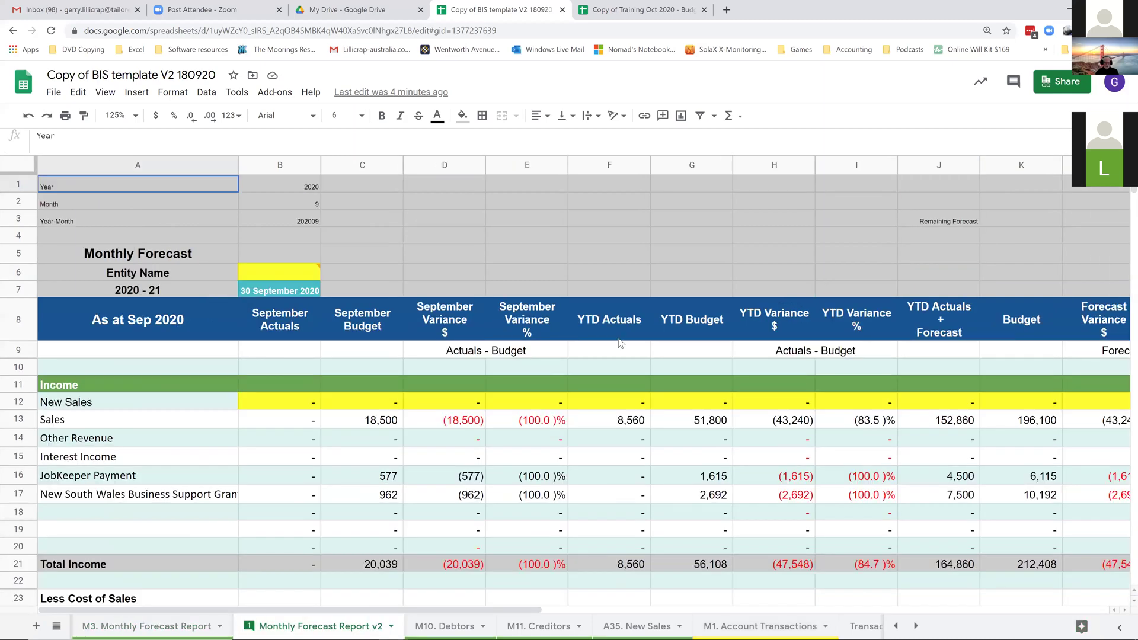
{"action": "left_click", "coordinate": [283, 277]}
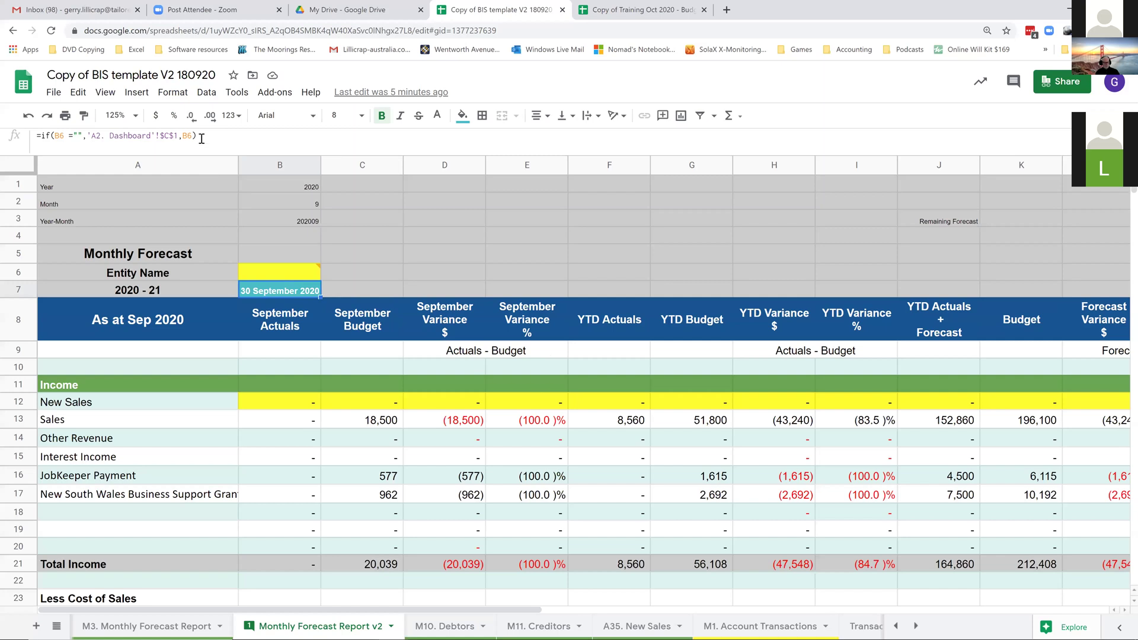
Step: Try the abbreviated MMM month format in the B8 Actuals heading formula
{"action": "double_click", "coordinate": [303, 307]}
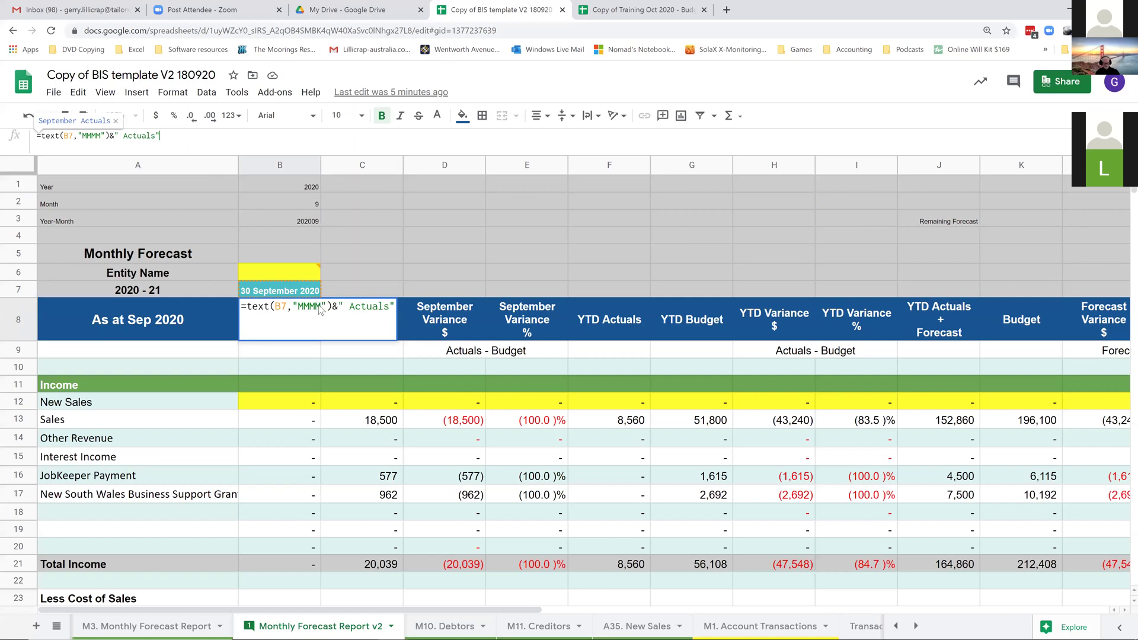
{"action": "left_click", "coordinate": [272, 319]}
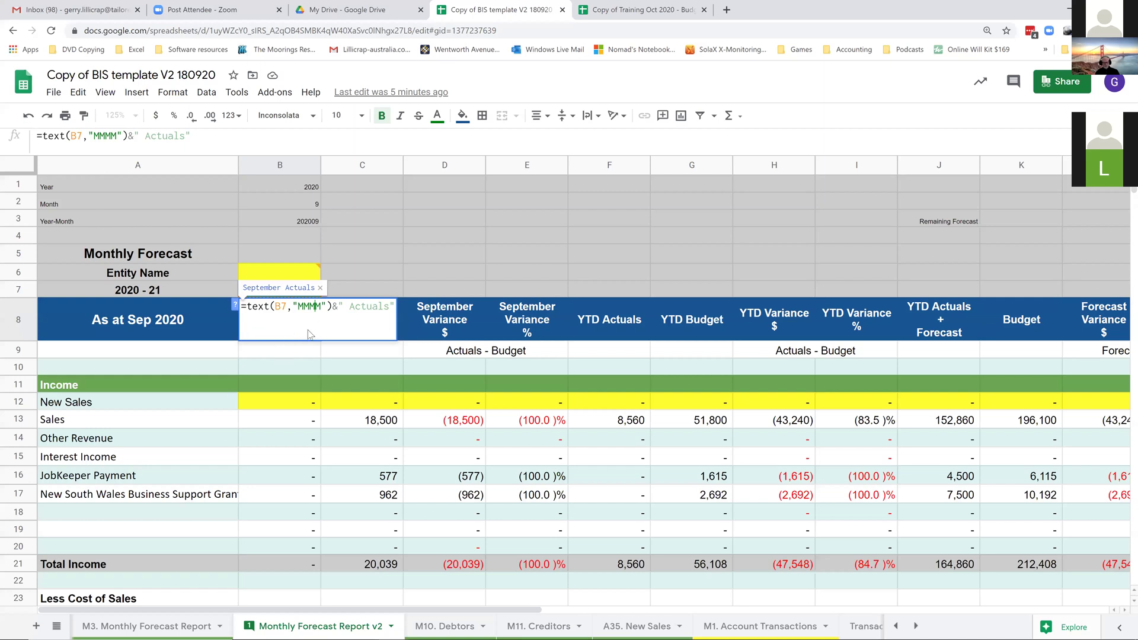
{"action": "key", "text": "Return"}
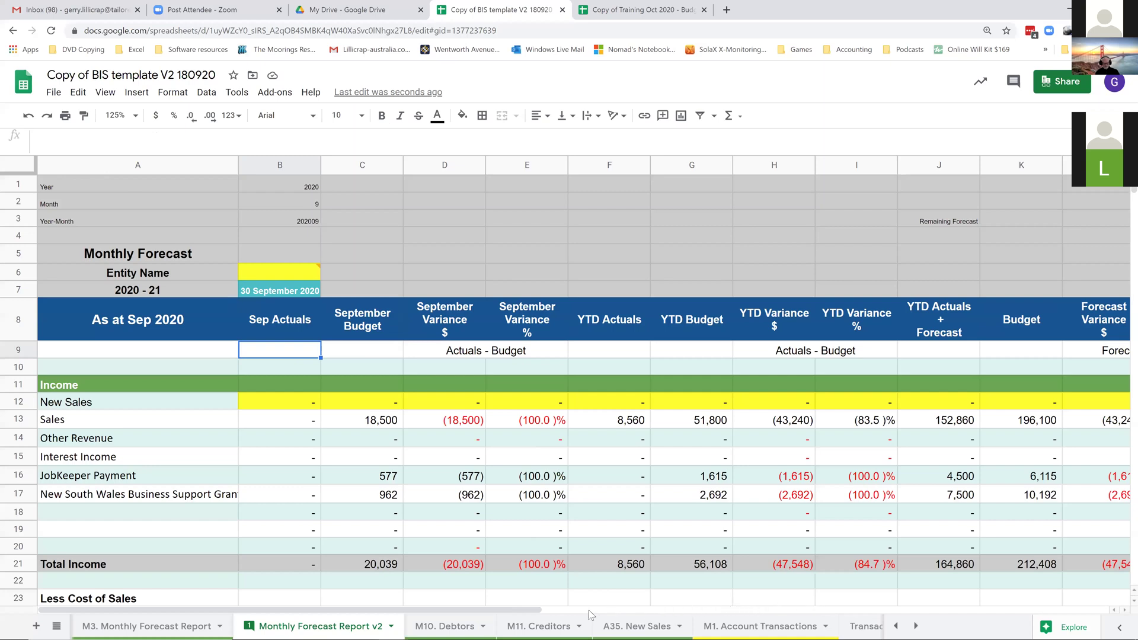
Step: Set the date format in the B8 Actuals heading formula to "MMMM YYYY" and check the As at heading formula in A8
{"action": "left_click", "coordinate": [276, 316]}
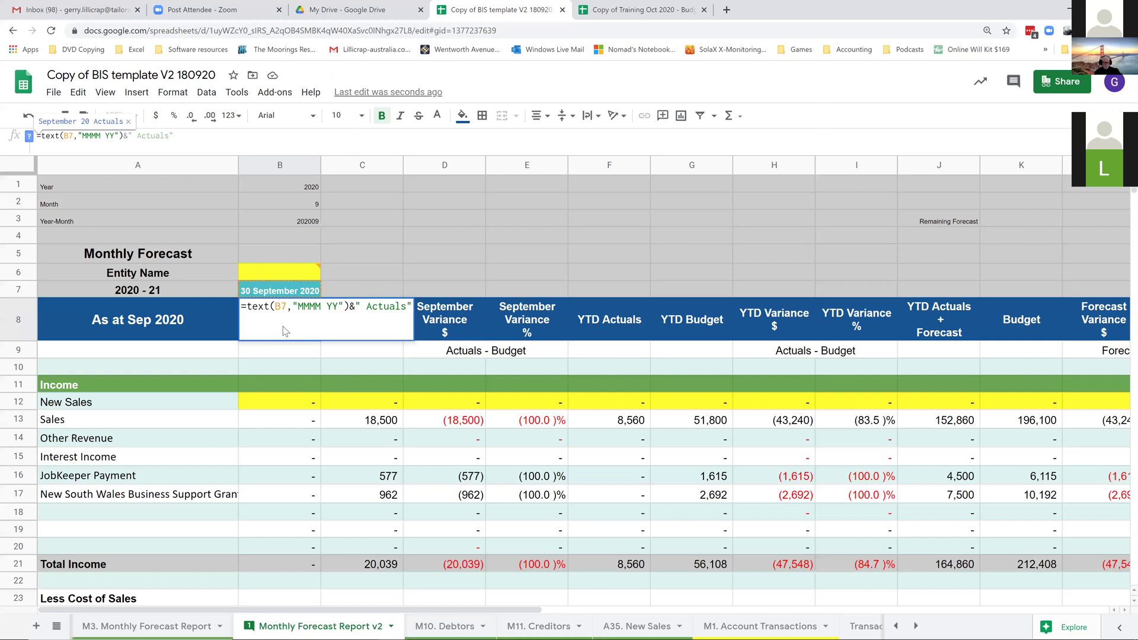
{"action": "type", "text": "YY"}
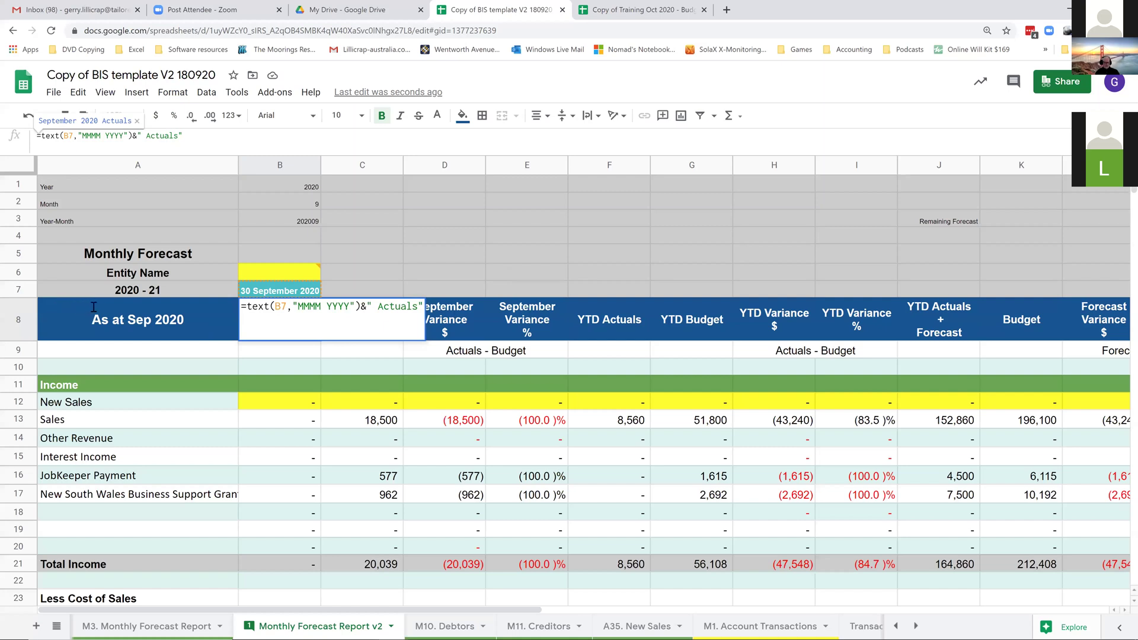
{"action": "double_click", "coordinate": [172, 327]}
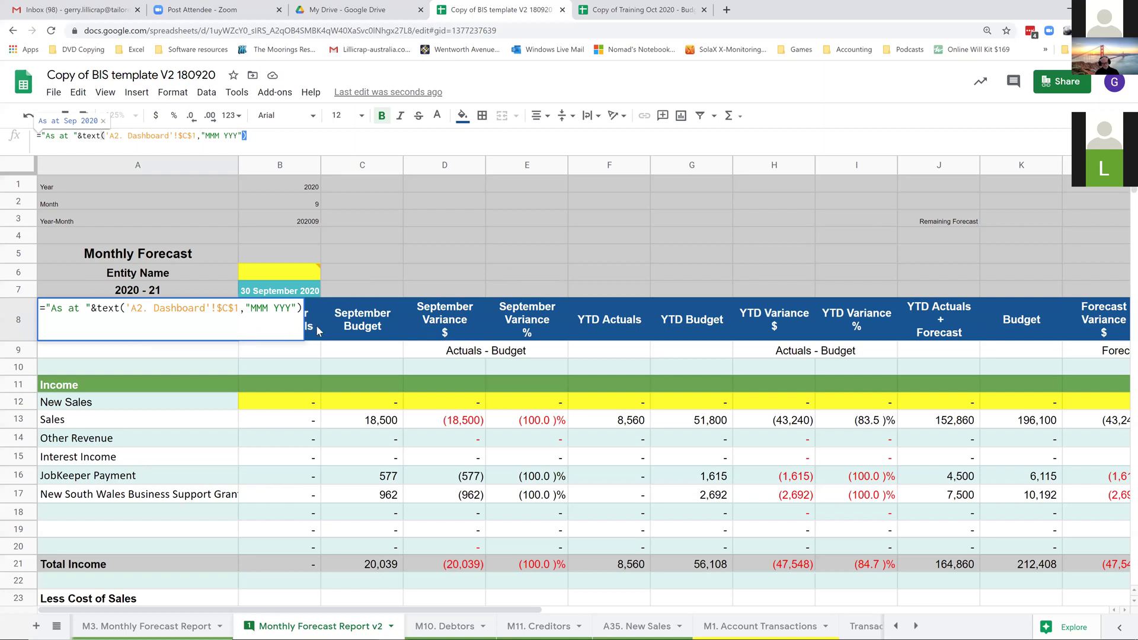
{"action": "left_click", "coordinate": [362, 272]}
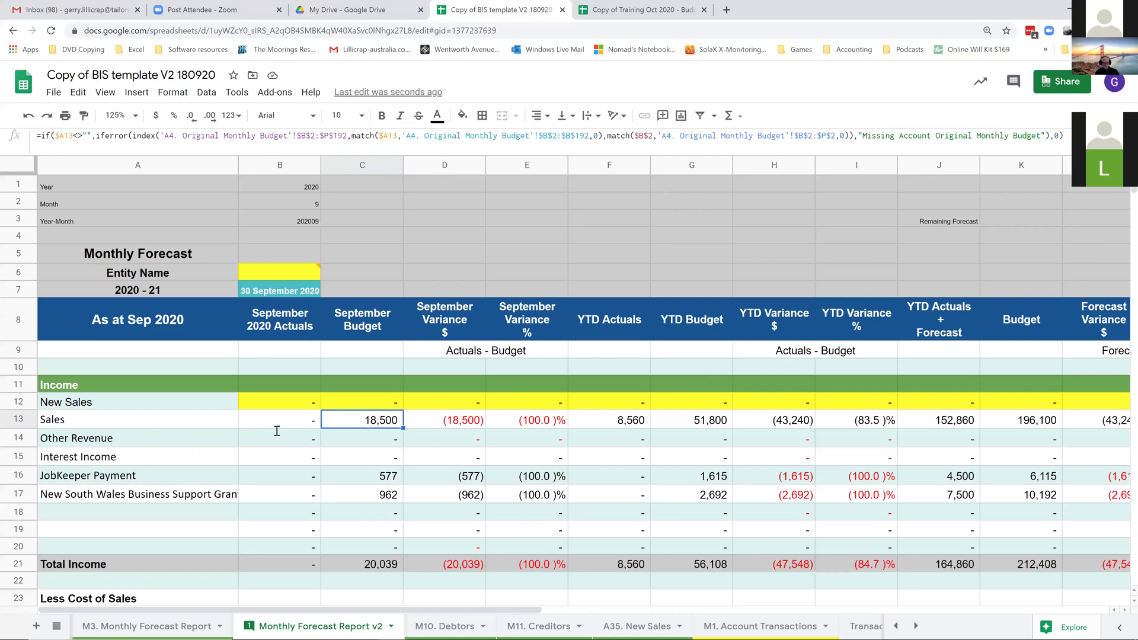
Step: Examine the Sales row formulas for September Budget in C13 and YTD Actuals in F13
{"action": "scroll", "coordinate": [265, 425], "scroll_direction": "right", "scroll_amount": 2}
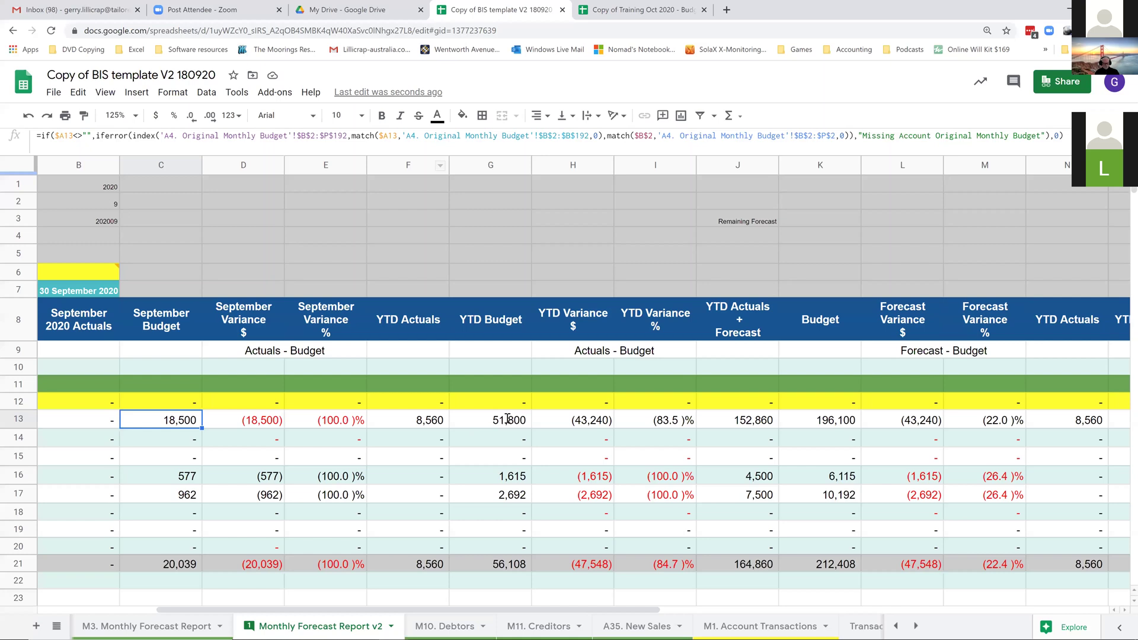
{"action": "key", "text": "F2"}
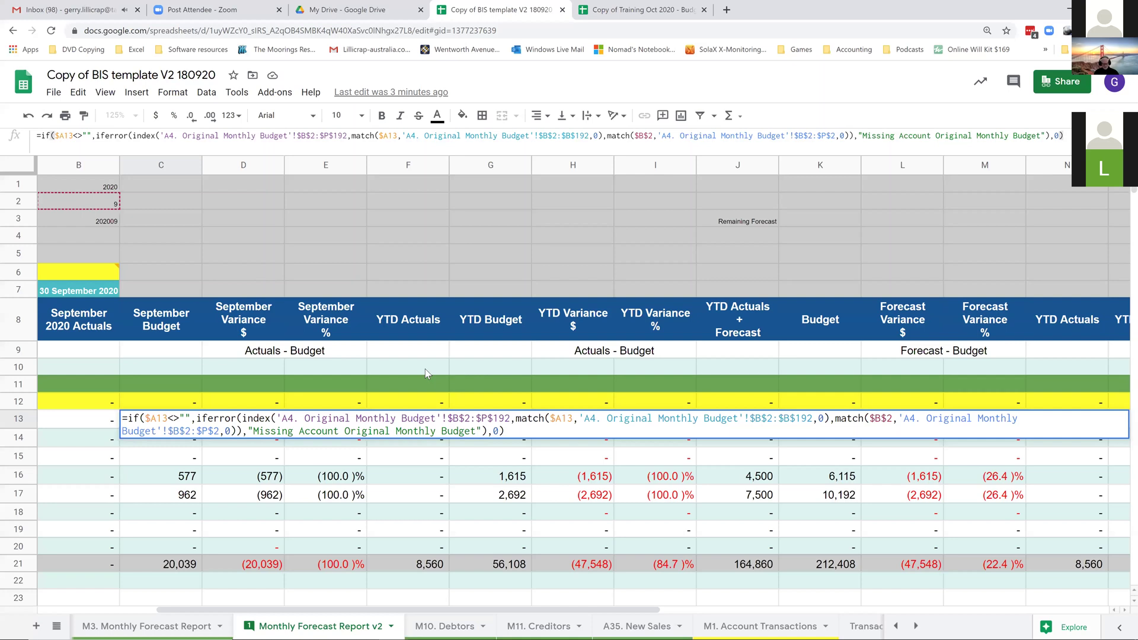
{"action": "key", "text": "Tab"}
{"action": "key", "text": "Tab"}
{"action": "key", "text": "Tab"}
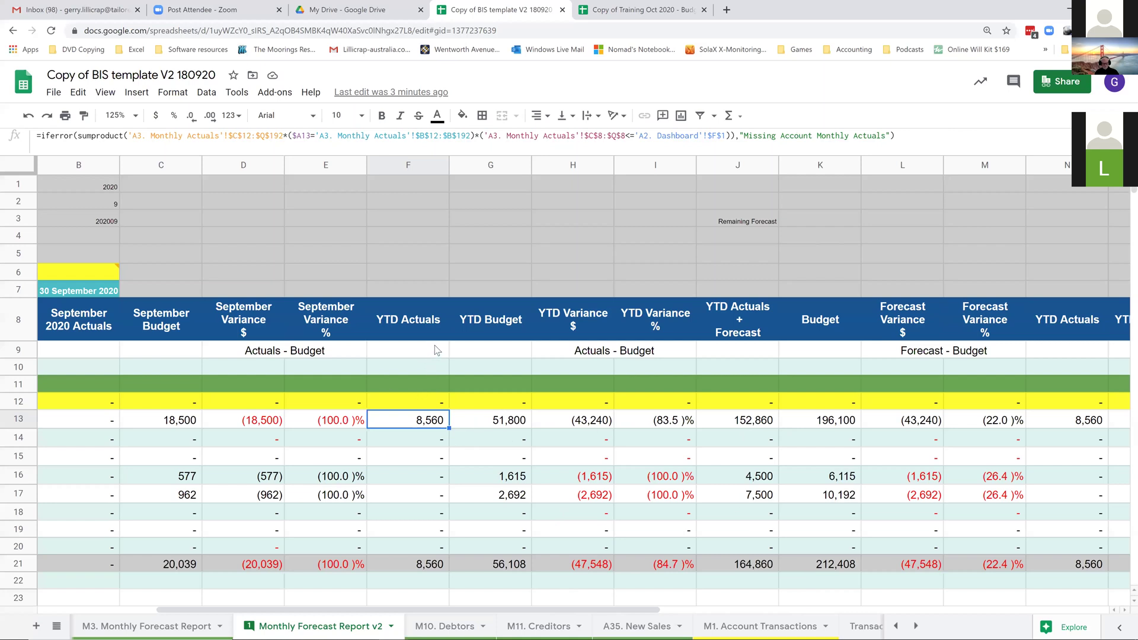
Step: On the Z2. Reconciliations sheet, examine the Revenue formula in I2 and the Total formula in I1
{"action": "key", "text": "Right"}
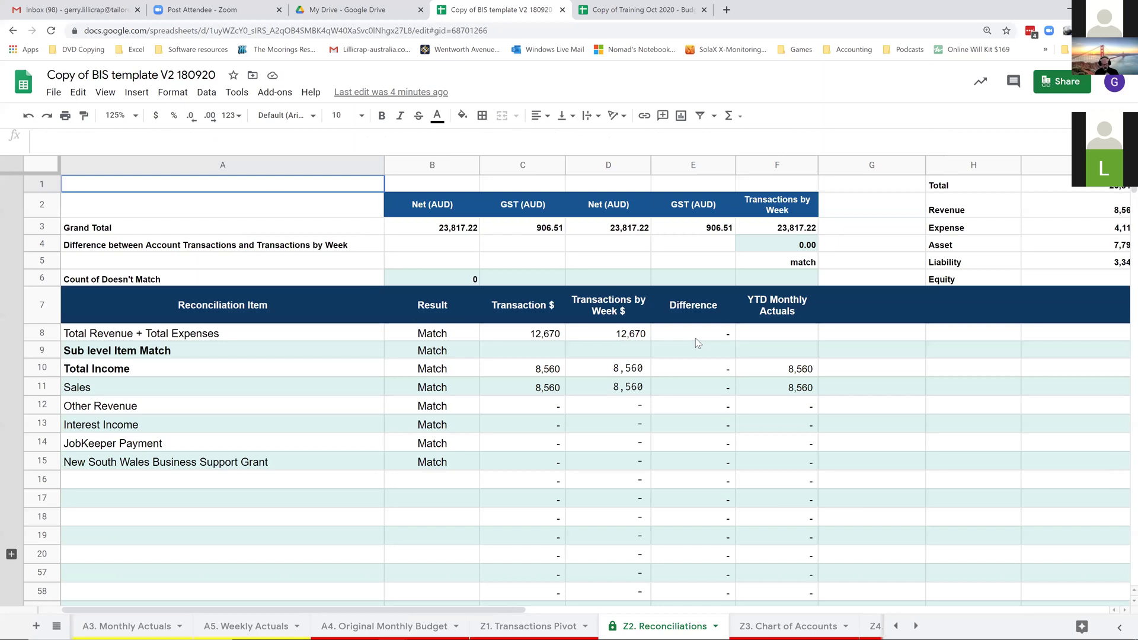
{"action": "scroll", "coordinate": [695, 338], "scroll_direction": "right", "scroll_amount": 2}
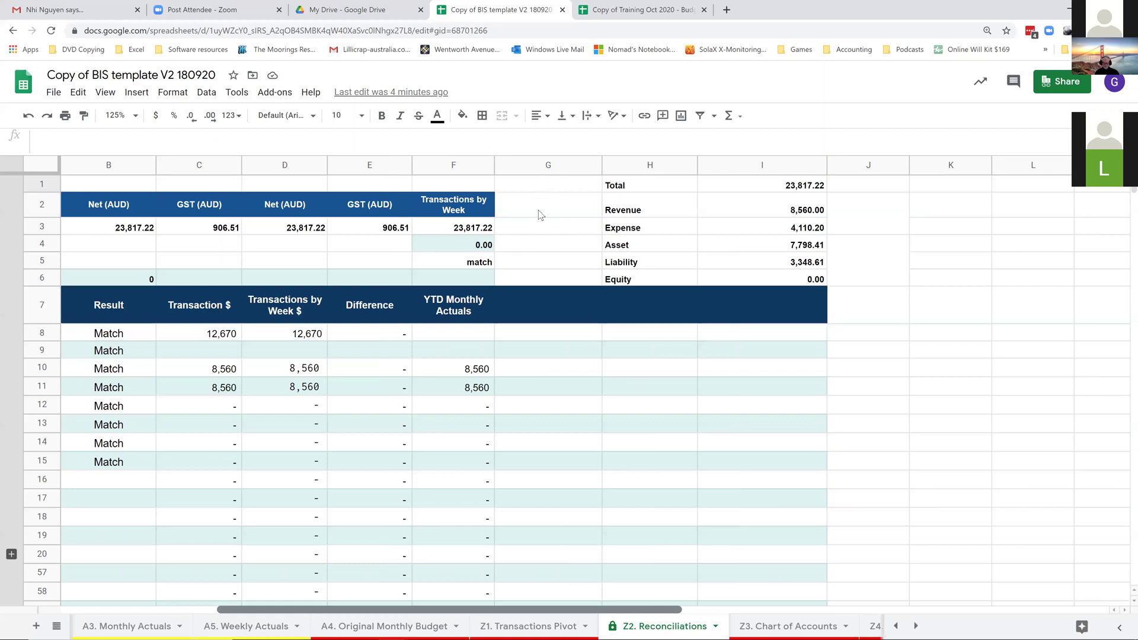
{"action": "scroll", "coordinate": [540, 216], "scroll_direction": "right", "scroll_amount": 2}
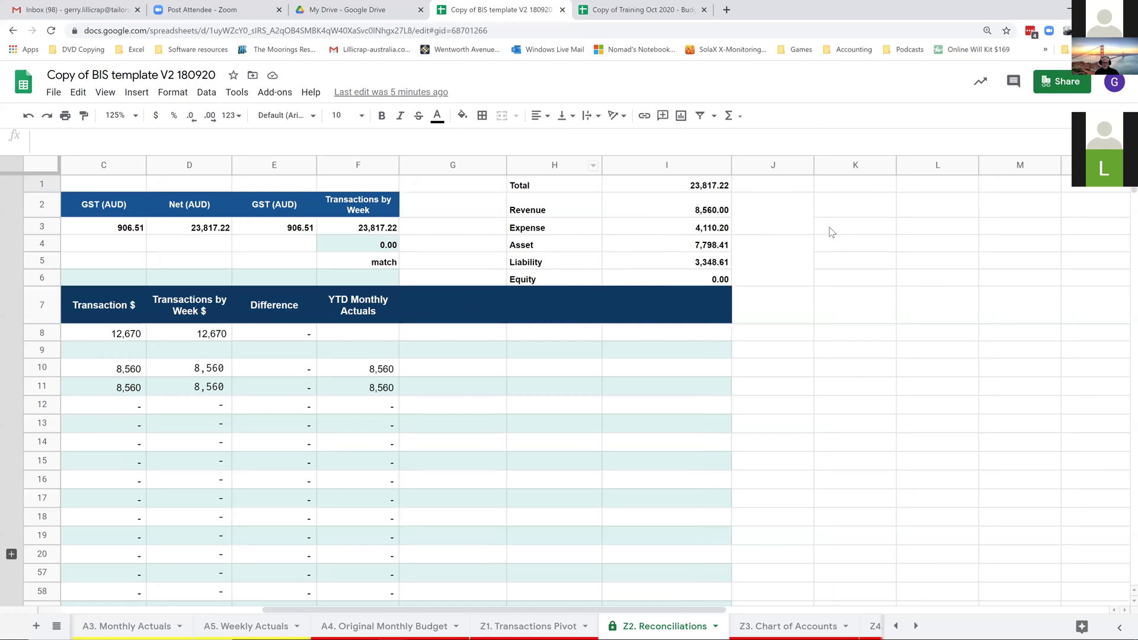
{"action": "double_click", "coordinate": [675, 207]}
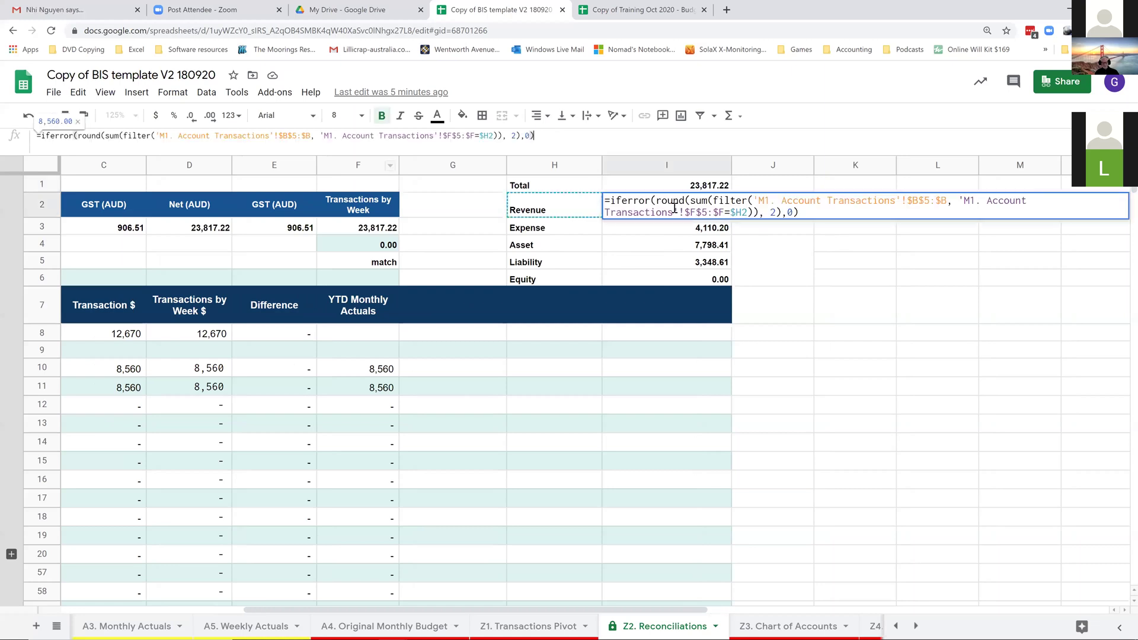
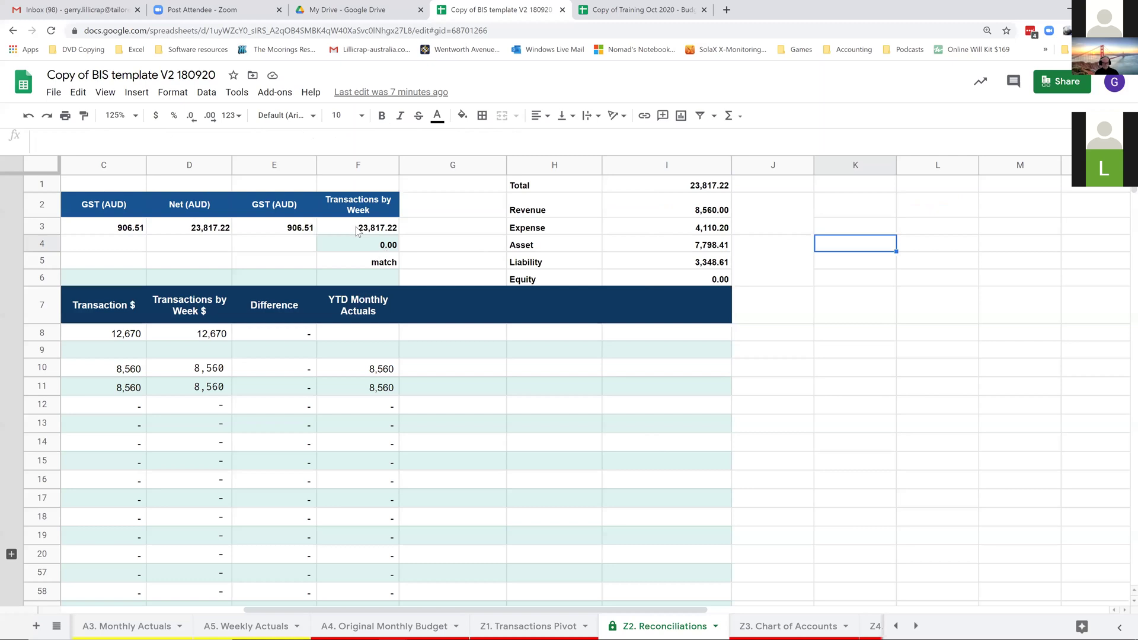
{"action": "key", "text": "Left"}
{"action": "key", "text": "Left"}
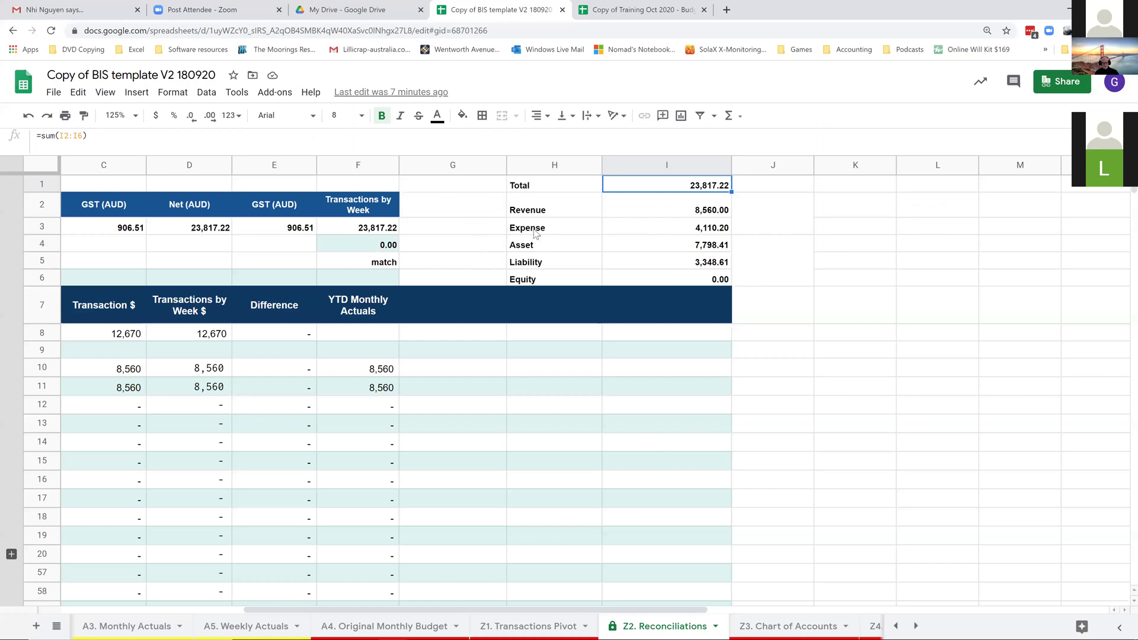
Step: Examine the match check formula in F5 and the Transactions by Week grand total formula in F3
{"action": "double_click", "coordinate": [398, 268]}
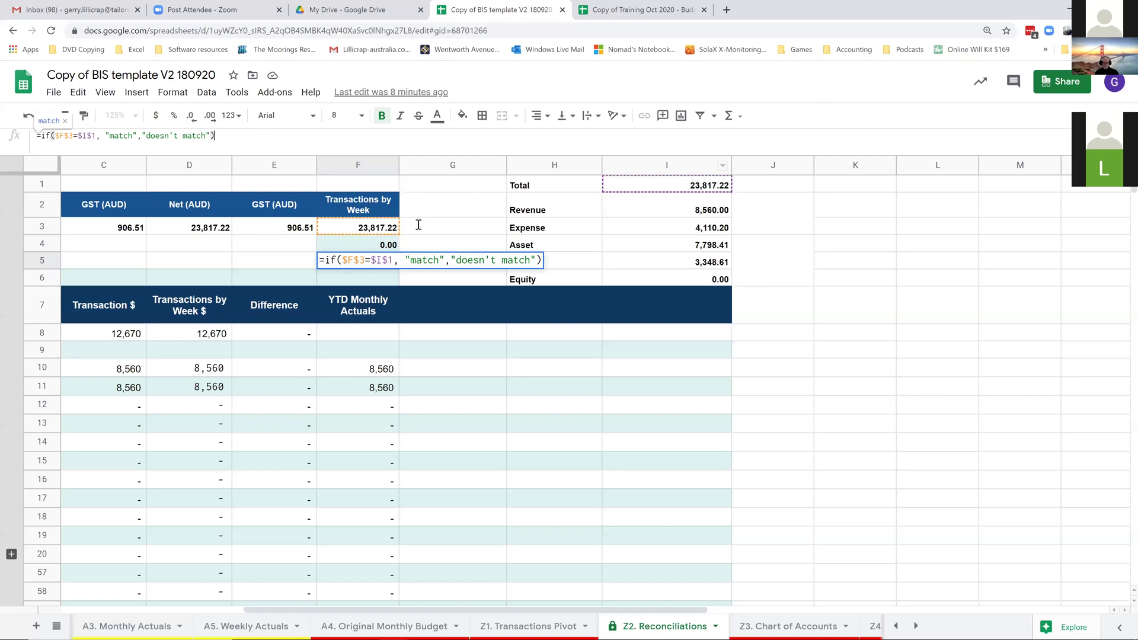
{"action": "left_click", "coordinate": [382, 230]}
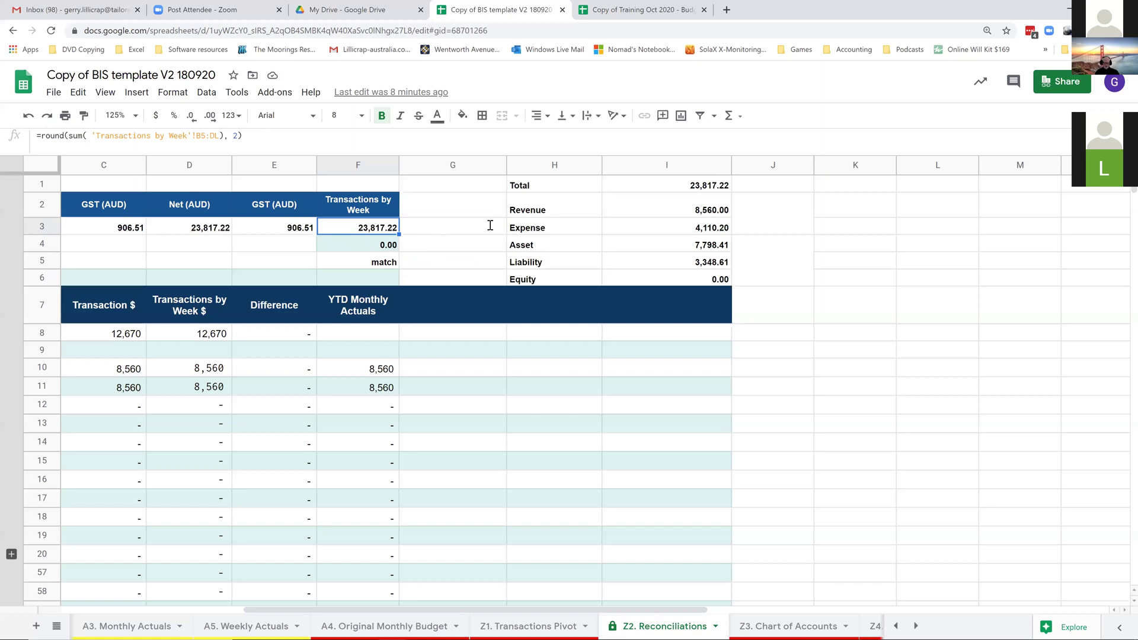
{"action": "key", "text": "Return"}
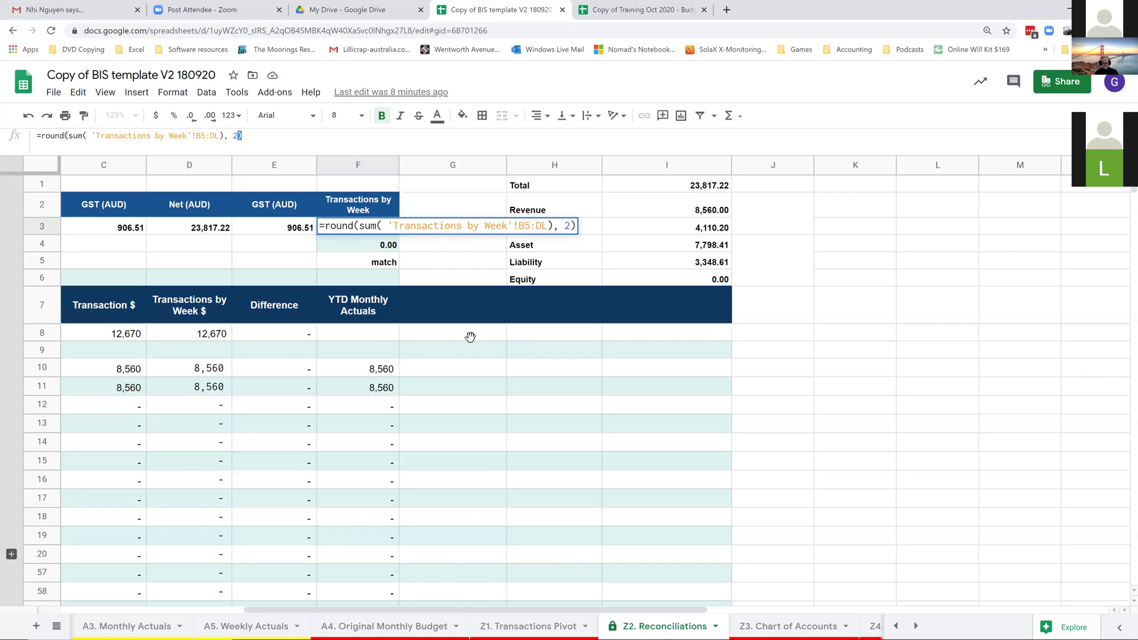
{"action": "key", "text": "Return"}
{"action": "key", "text": "Right"}
{"action": "scroll", "coordinate": [297, 335], "scroll_direction": "left", "scroll_amount": 7}
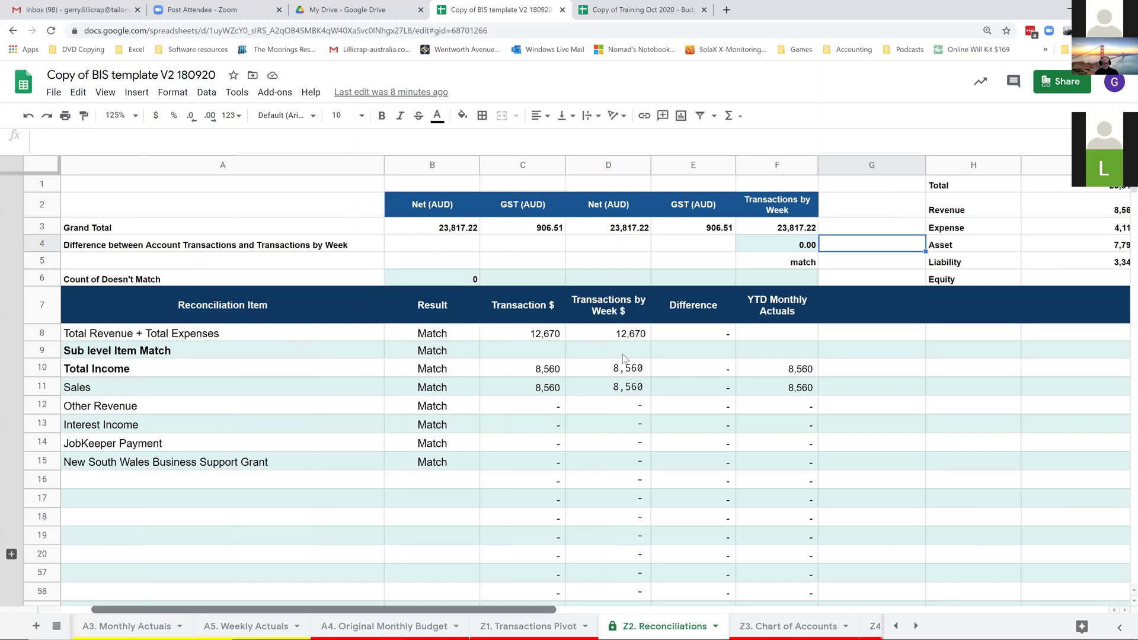
Step: Examine the Result formula in B8 and the Transaction $ formula in C8 for Total Revenue + Total Expenses
{"action": "left_click", "coordinate": [457, 335]}
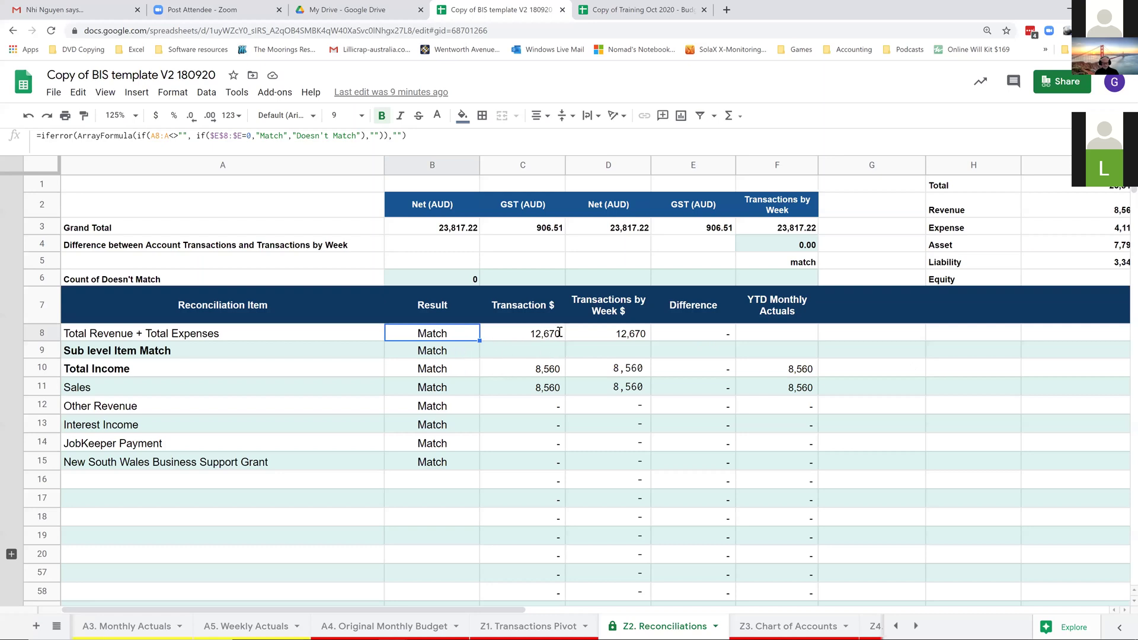
{"action": "key", "text": "F2"}
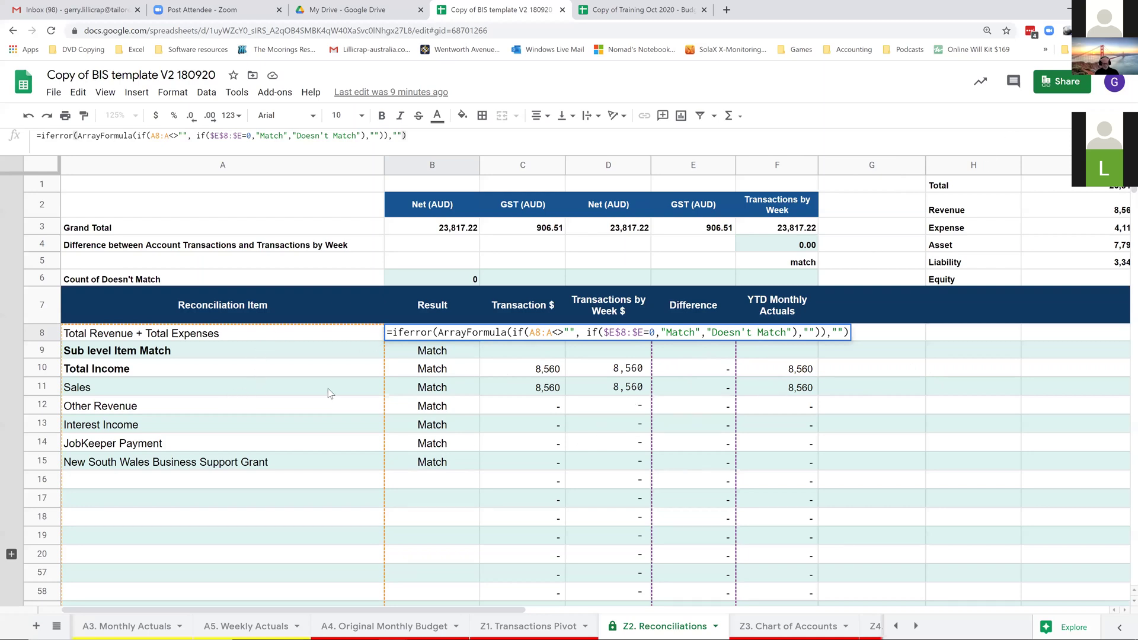
{"action": "key", "text": "Tab"}
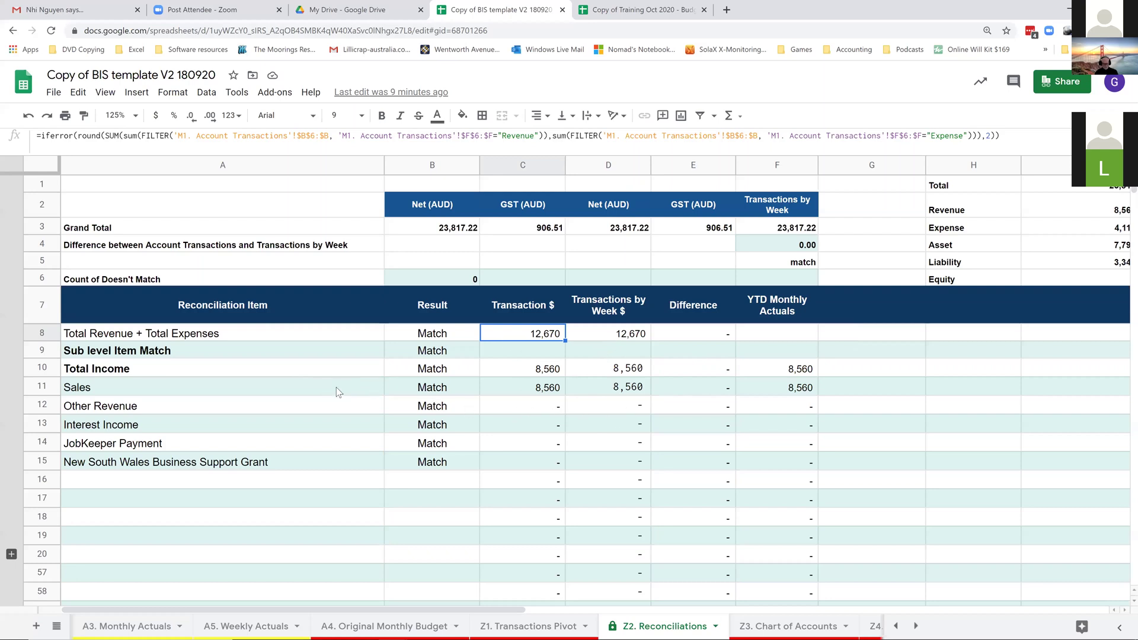
{"action": "key", "text": "Return"}
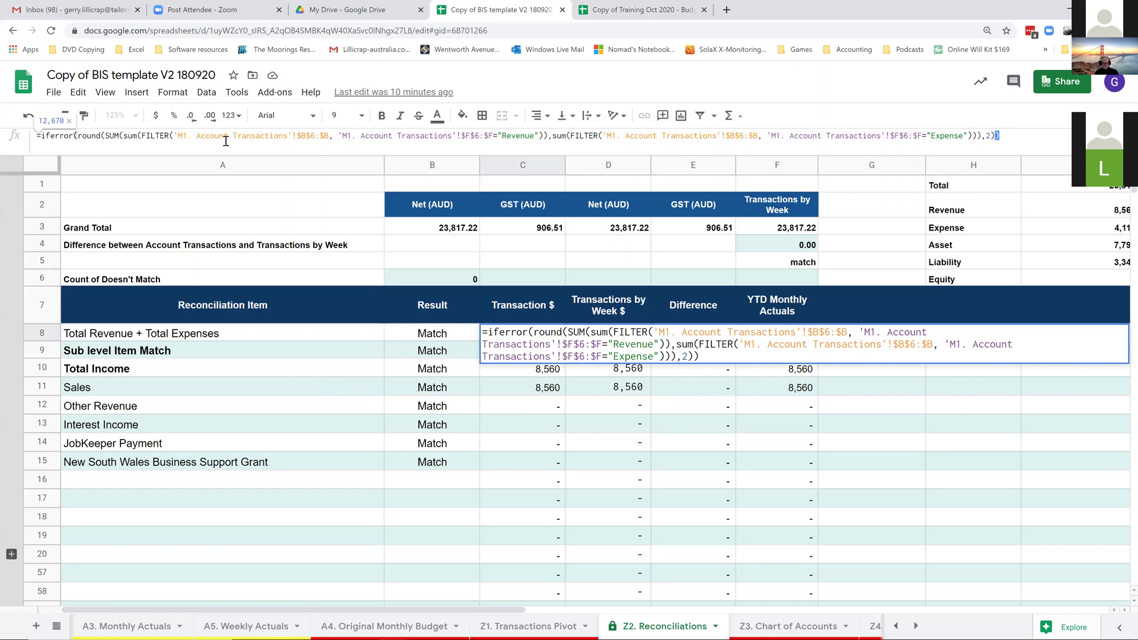
{"action": "left_click", "coordinate": [973, 424]}
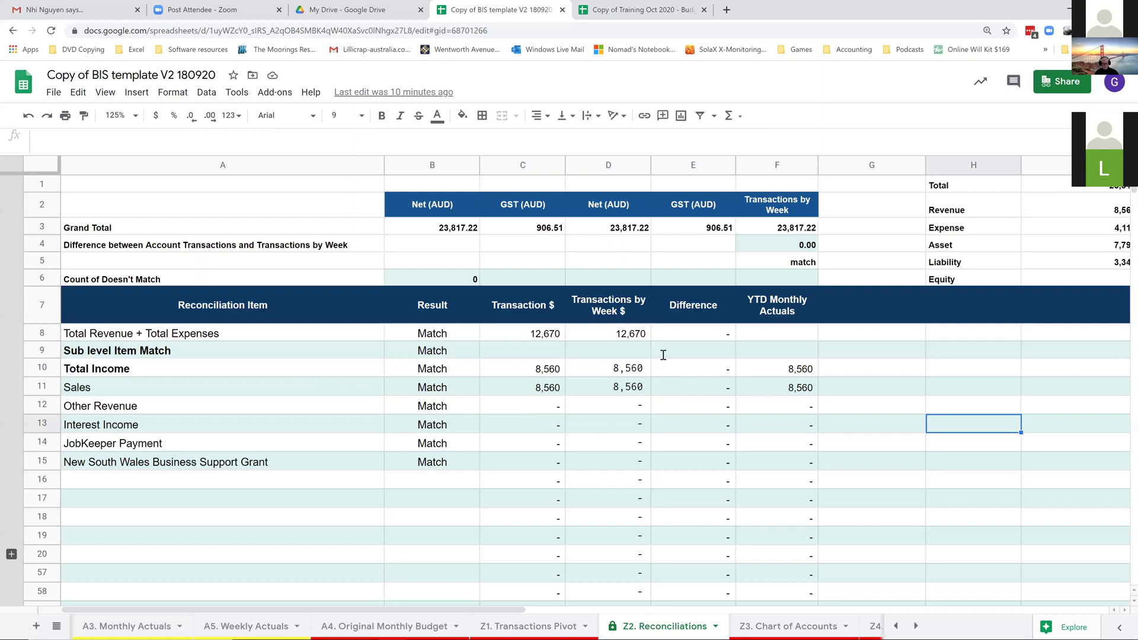
Step: Examine the Transactions by Week $ formula in D8 and its references to the Weekly Actuals sheet
{"action": "left_click", "coordinate": [630, 334]}
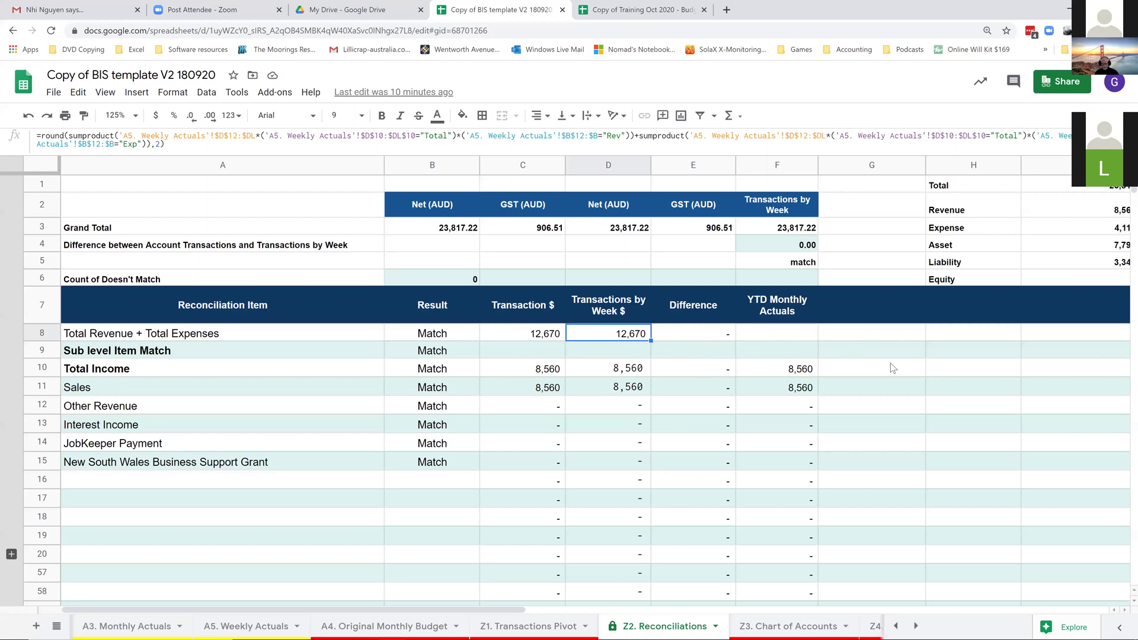
{"action": "key", "text": "F2"}
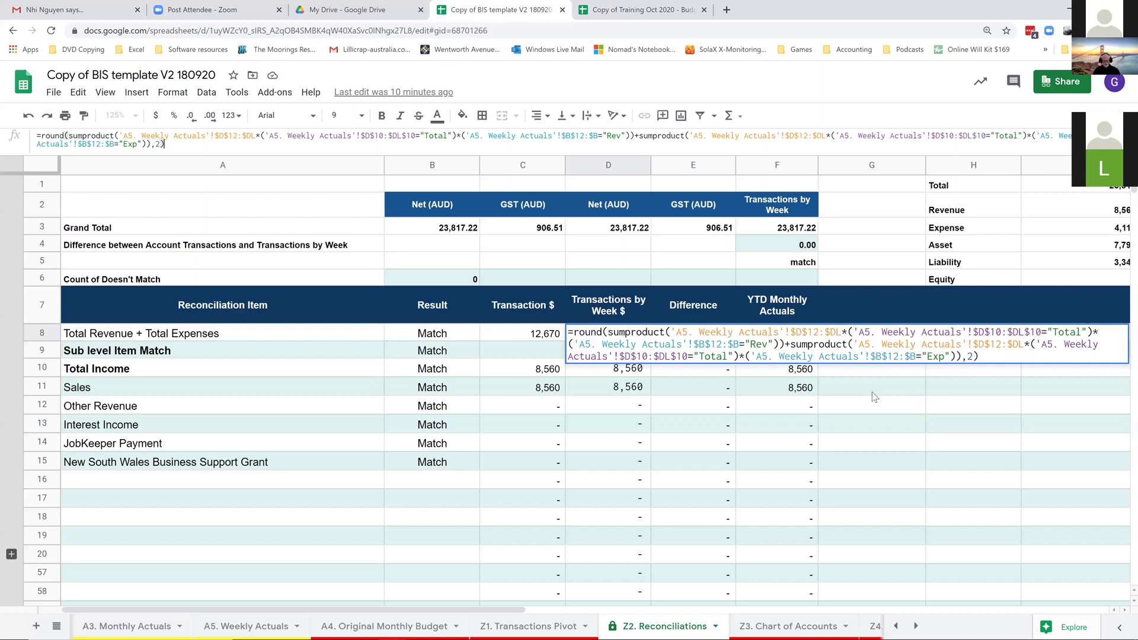
{"action": "key", "text": "Escape"}
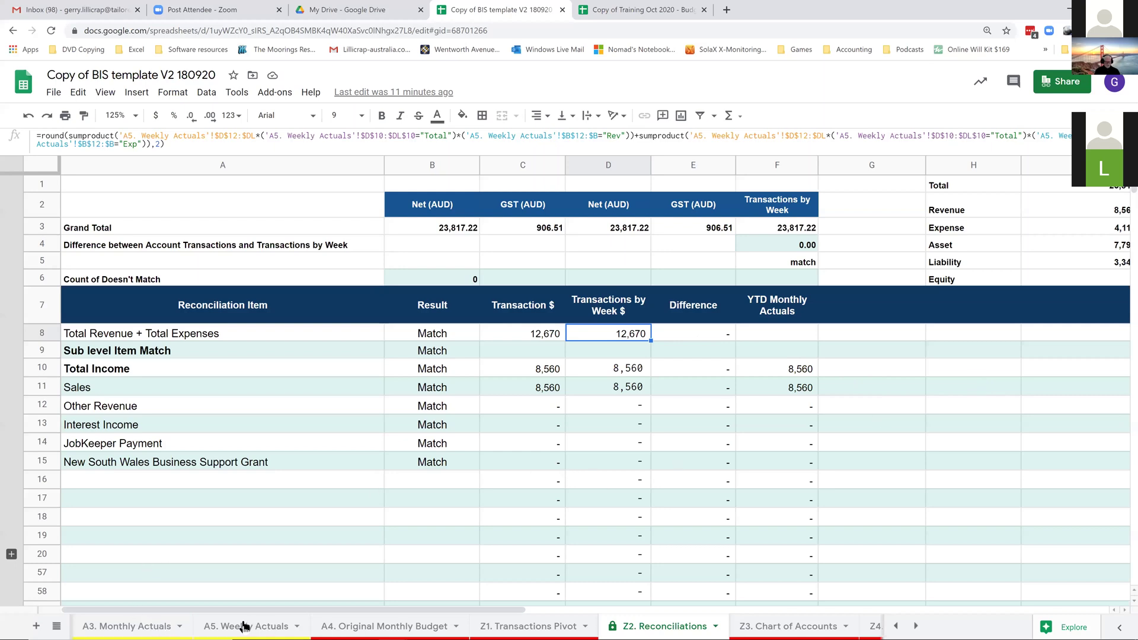
Step: Examine the July 2020 Sales formula in C13 of A3. Monthly Actuals and open the A5. Weekly Actuals sheet
{"action": "key", "text": "Right"}
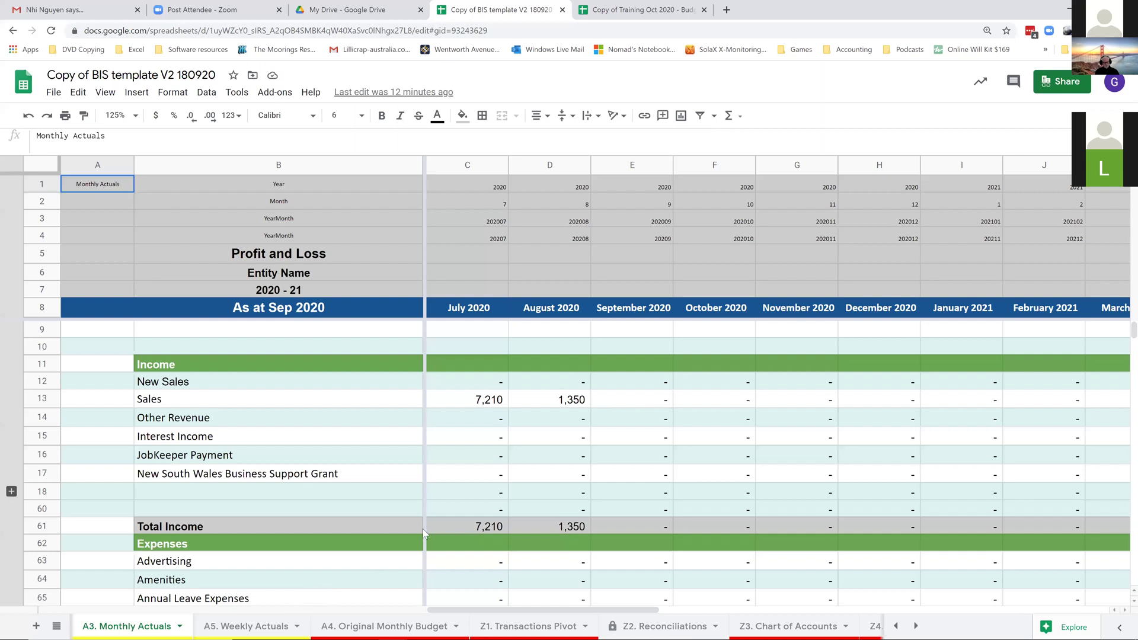
{"action": "left_click", "coordinate": [495, 402]}
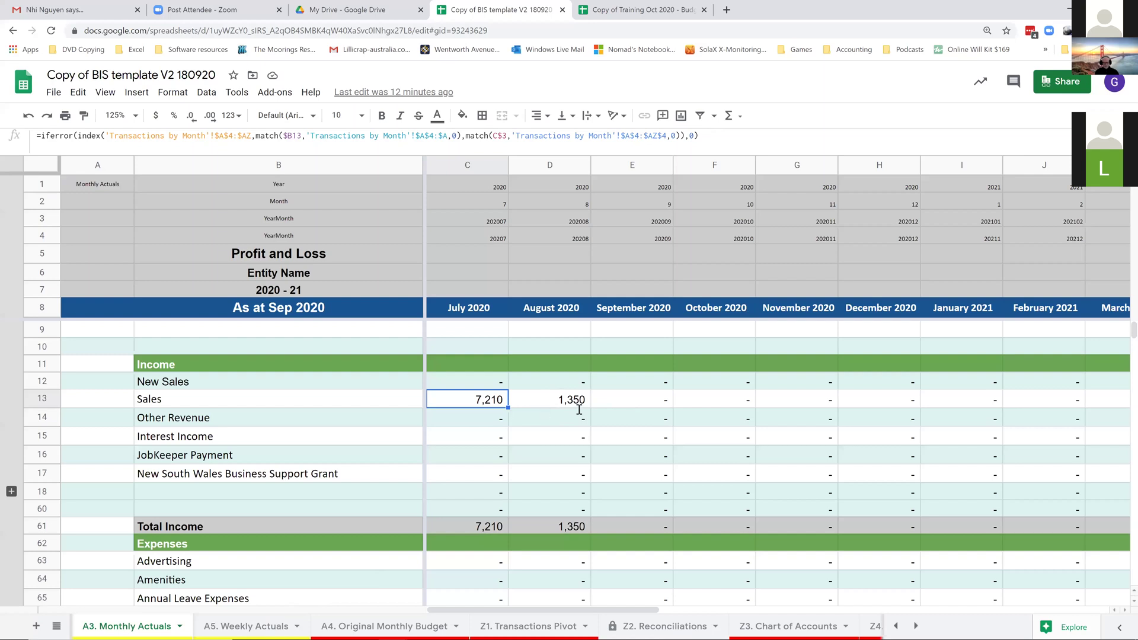
{"action": "double_click", "coordinate": [506, 400]}
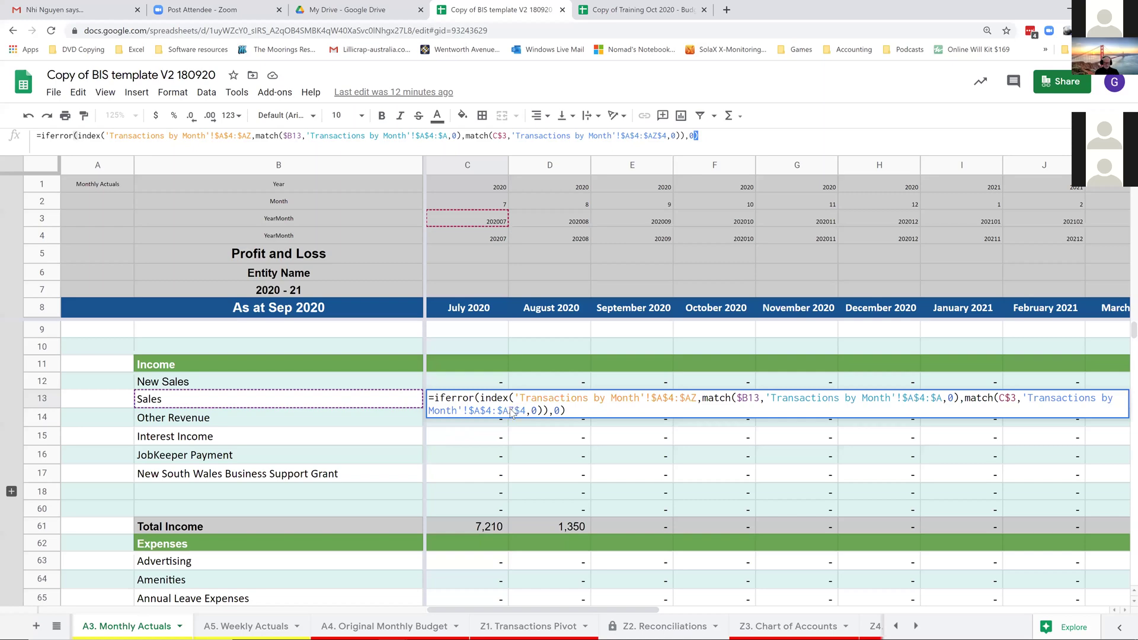
{"action": "key", "text": "ctrl+shift+Page_Down"}
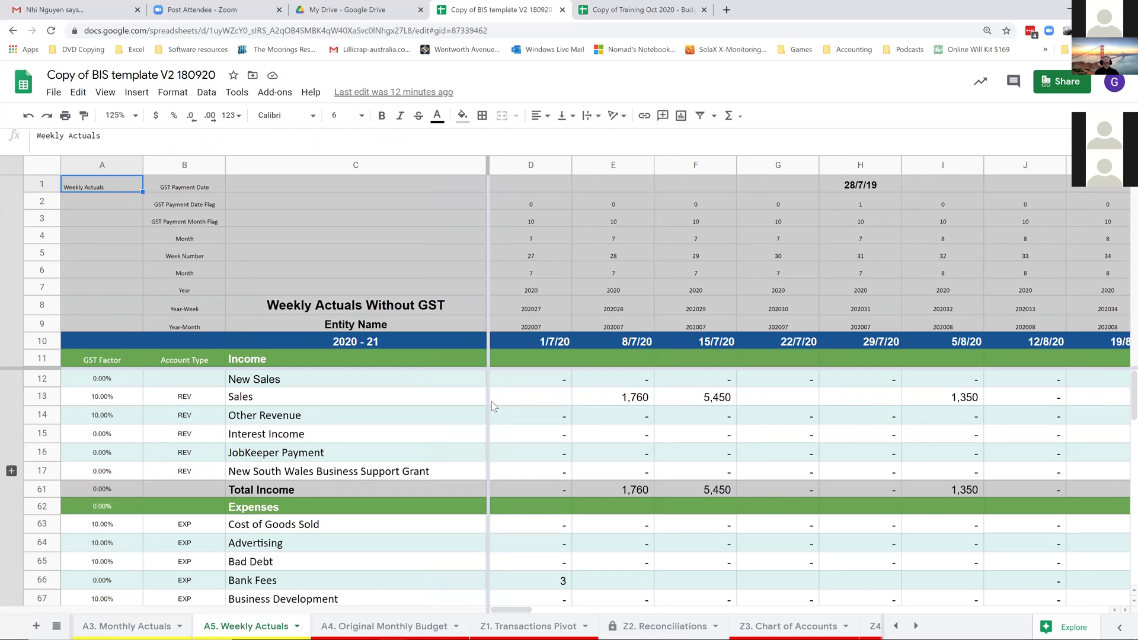
Step: Revisit the A3. Monthly Actuals sheet and switch to the Notes sheet of Copy of Training Oct 2020 - Budget
{"action": "key", "text": "ctrl+shift+Page_Up"}
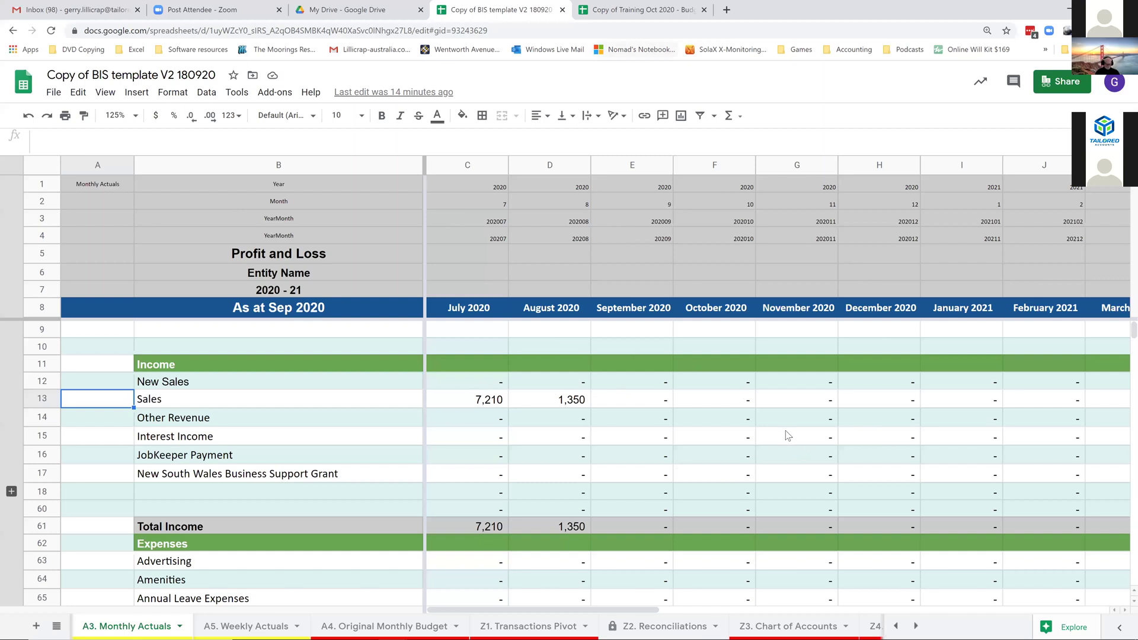
{"action": "key", "text": "ctrl+Tab"}
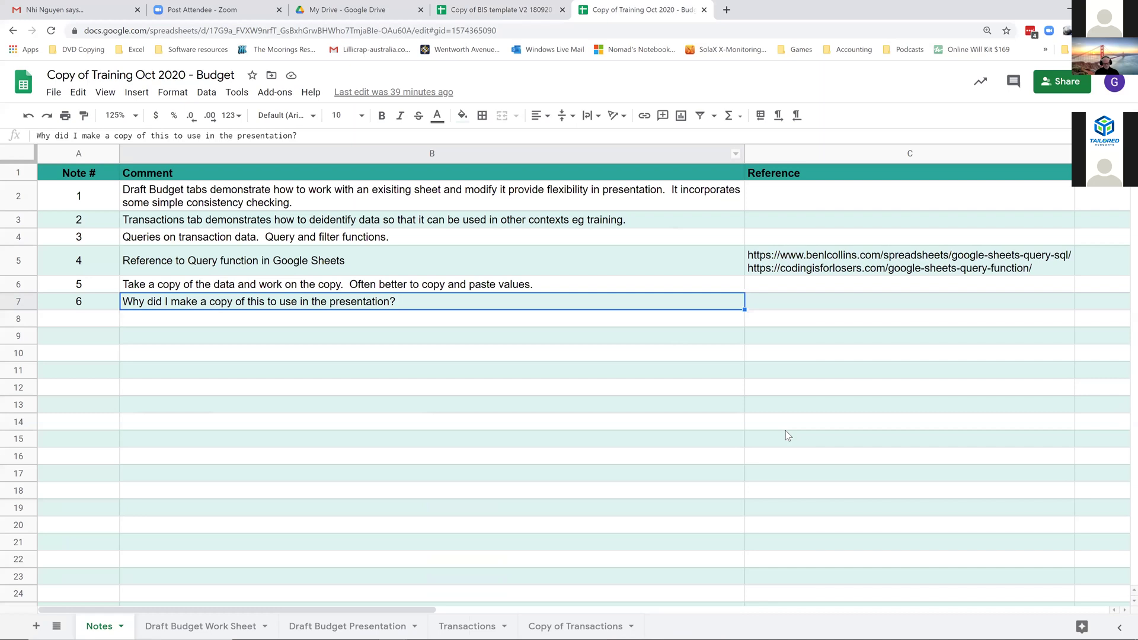
{"action": "key", "text": "ctrl+shift+Tab"}
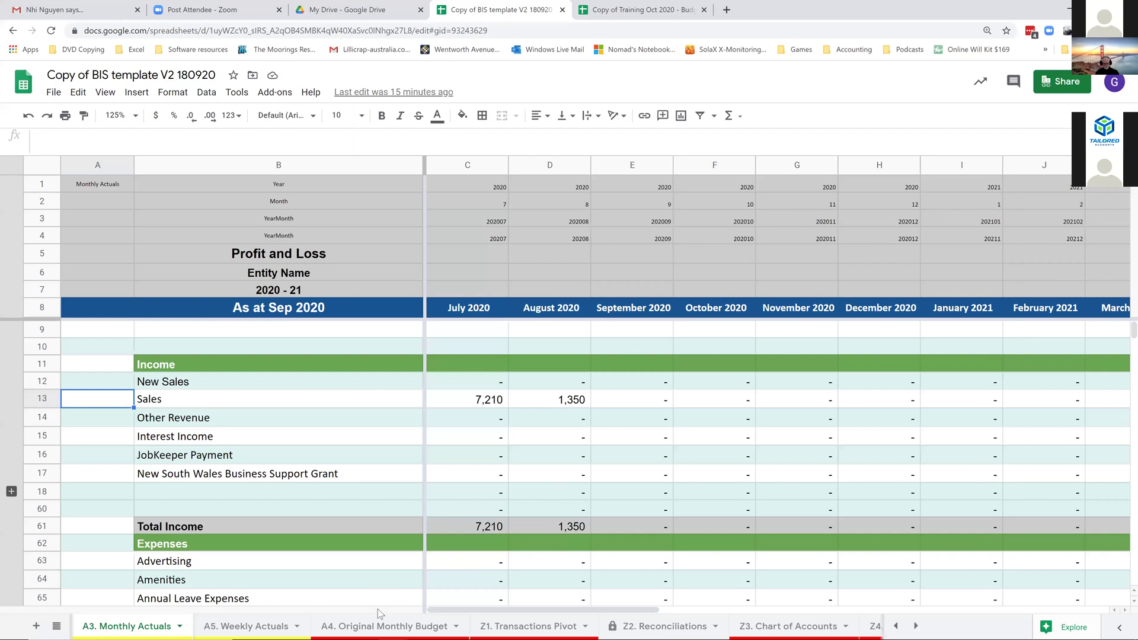
{"action": "key", "text": "ctrl+Tab"}
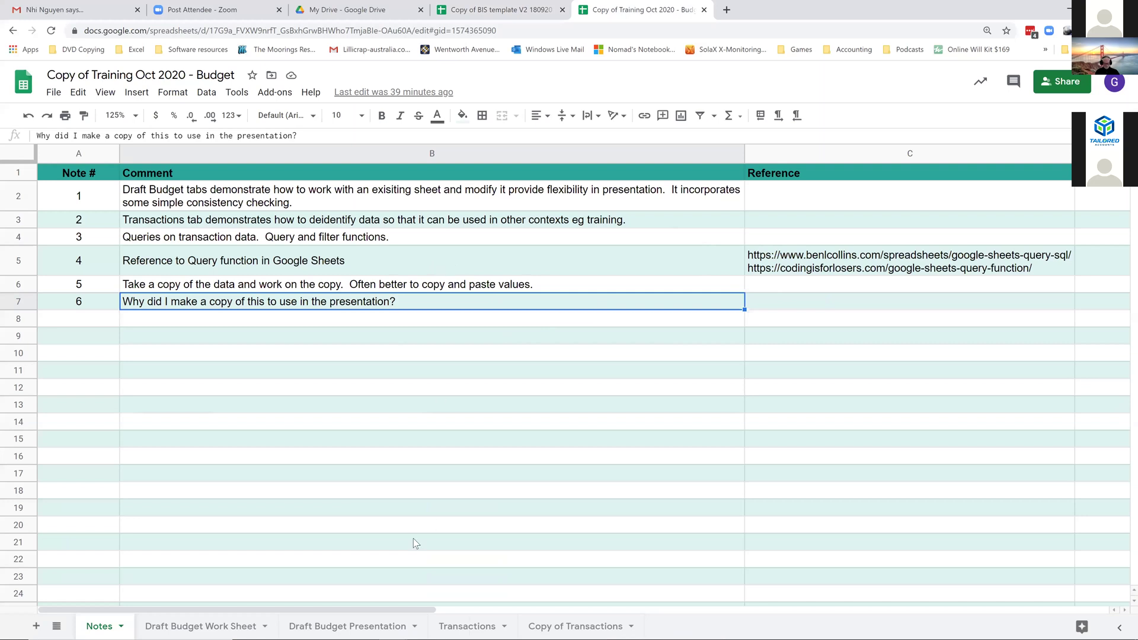
Step: Compare Draft Budget Work Sheet with Draft Budget Presentation and examine the Membership - Associate reconciliation formula in I9
{"action": "left_click", "coordinate": [249, 626]}
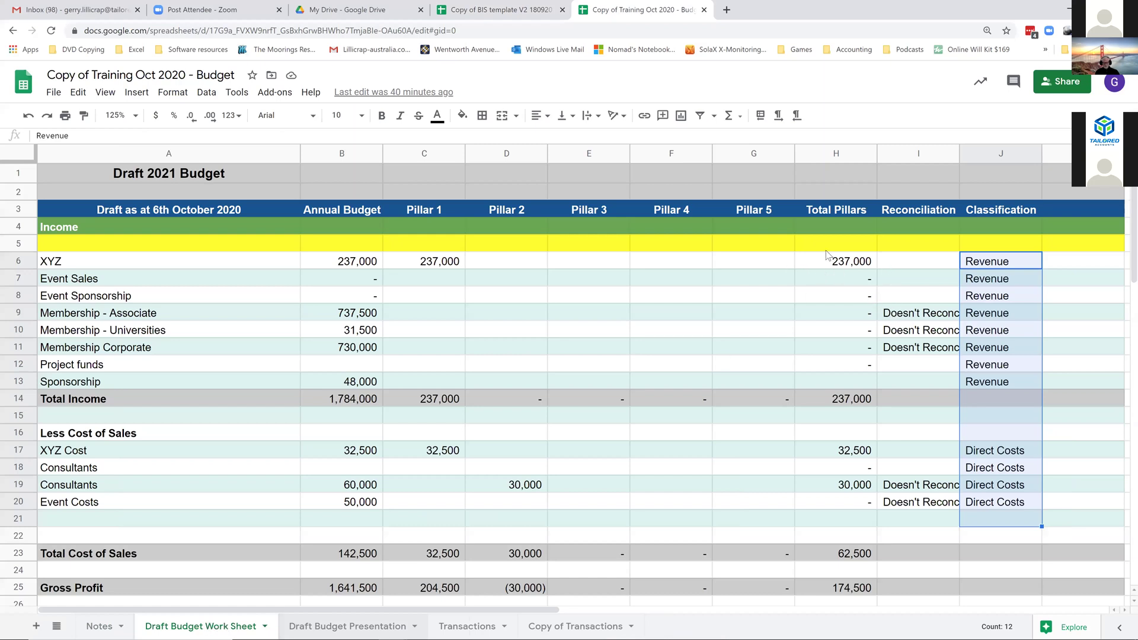
{"action": "key", "text": "ctrl+shift+Page_Down"}
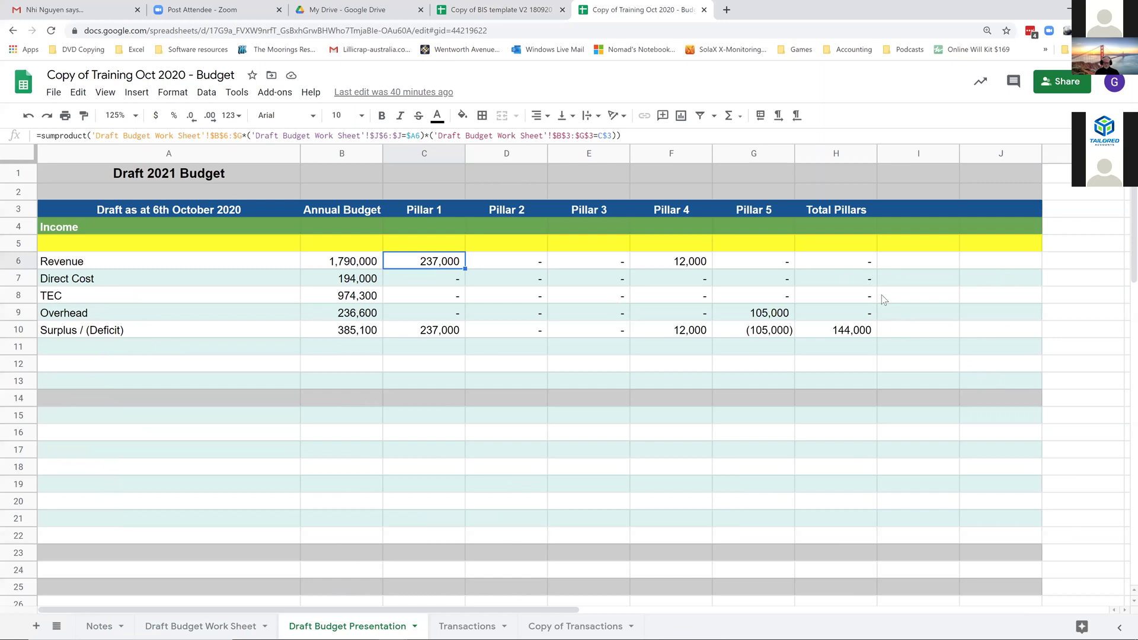
{"action": "key", "text": "ctrl+shift+Page_Up"}
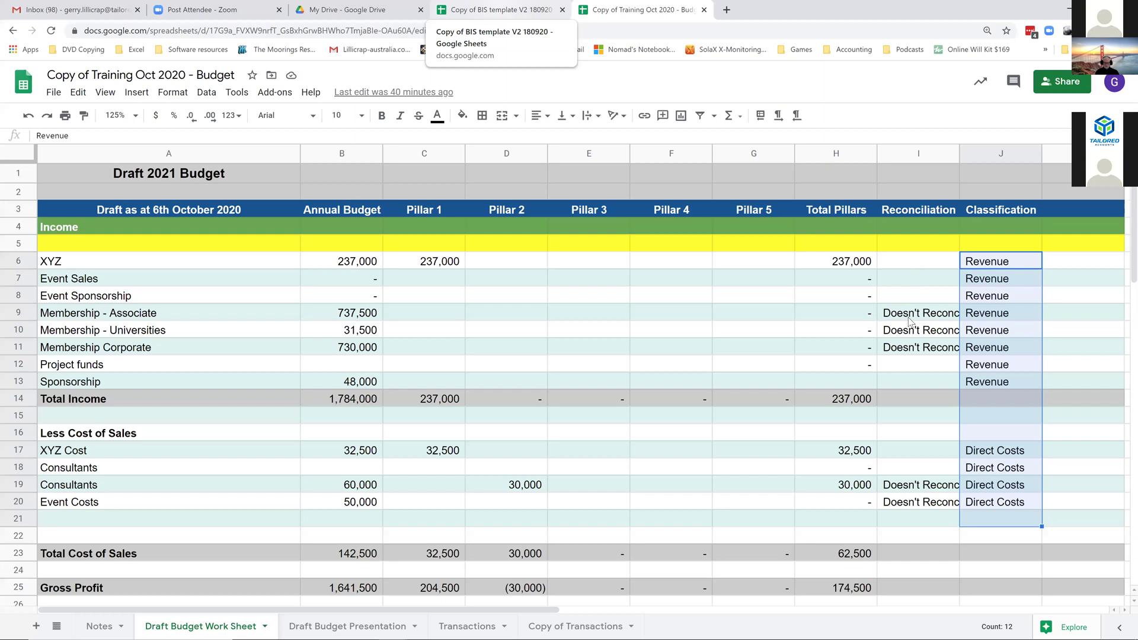
{"action": "left_click", "coordinate": [910, 320]}
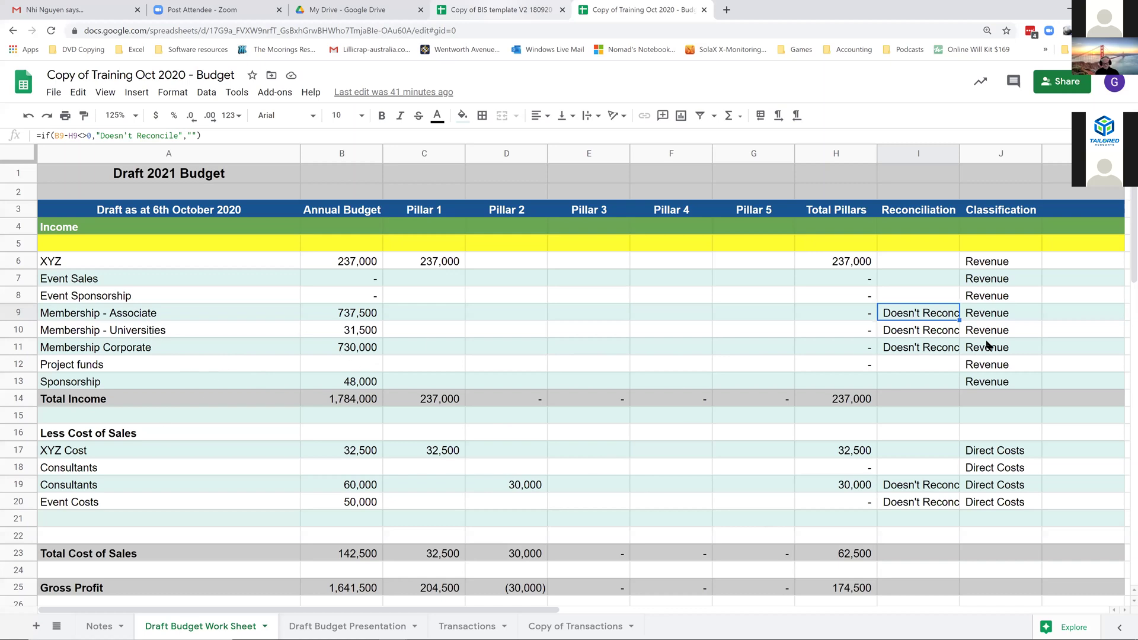
Step: Review the reconciliations on the BIS template's A2. Dashboard and examine the forecasted cash balance formula in C13
{"action": "key", "text": "ctrl+shift+Tab"}
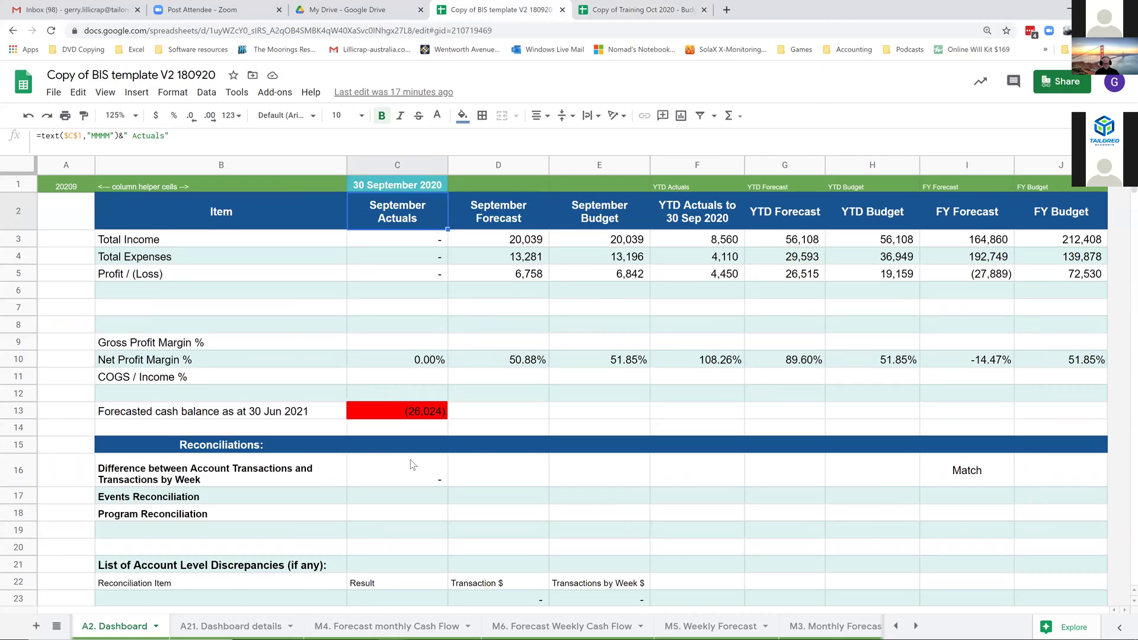
{"action": "scroll", "coordinate": [413, 464], "scroll_direction": "down", "scroll_amount": 3}
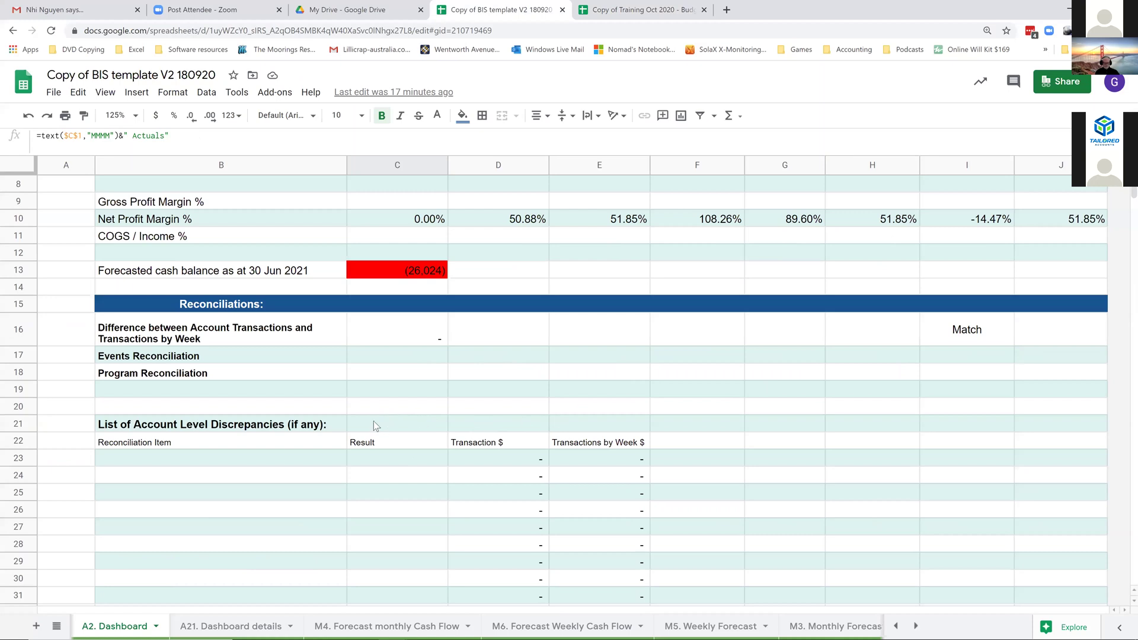
{"action": "scroll", "coordinate": [360, 407], "scroll_direction": "up", "scroll_amount": 3}
{"action": "left_click", "coordinate": [413, 412]}
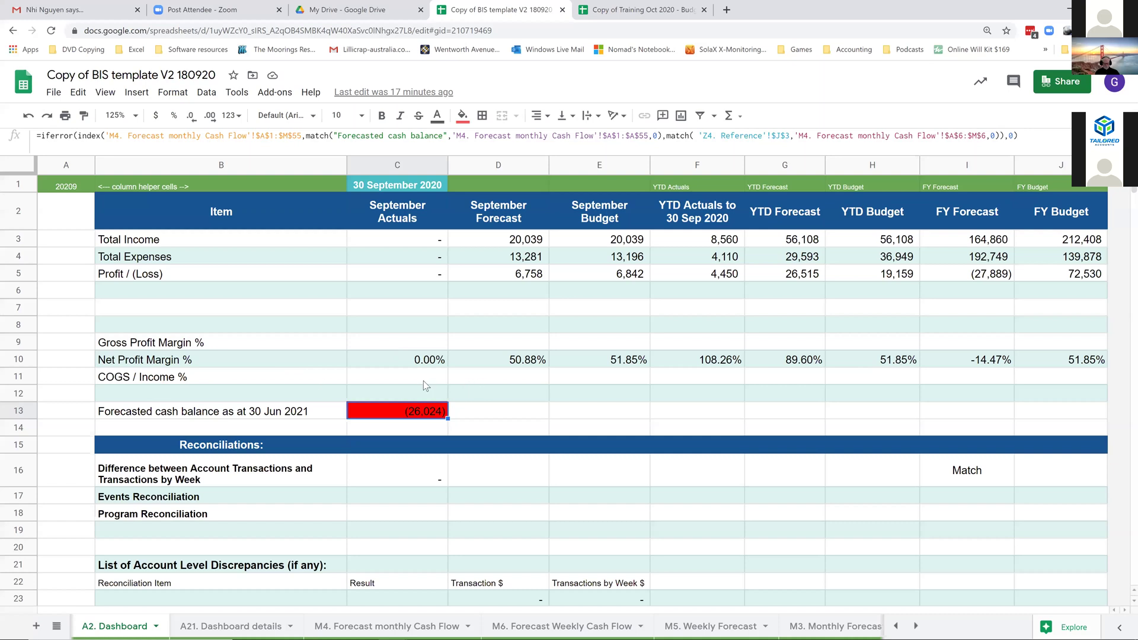
{"action": "key", "text": "Up"}
{"action": "key", "text": "ctrl+Right"}
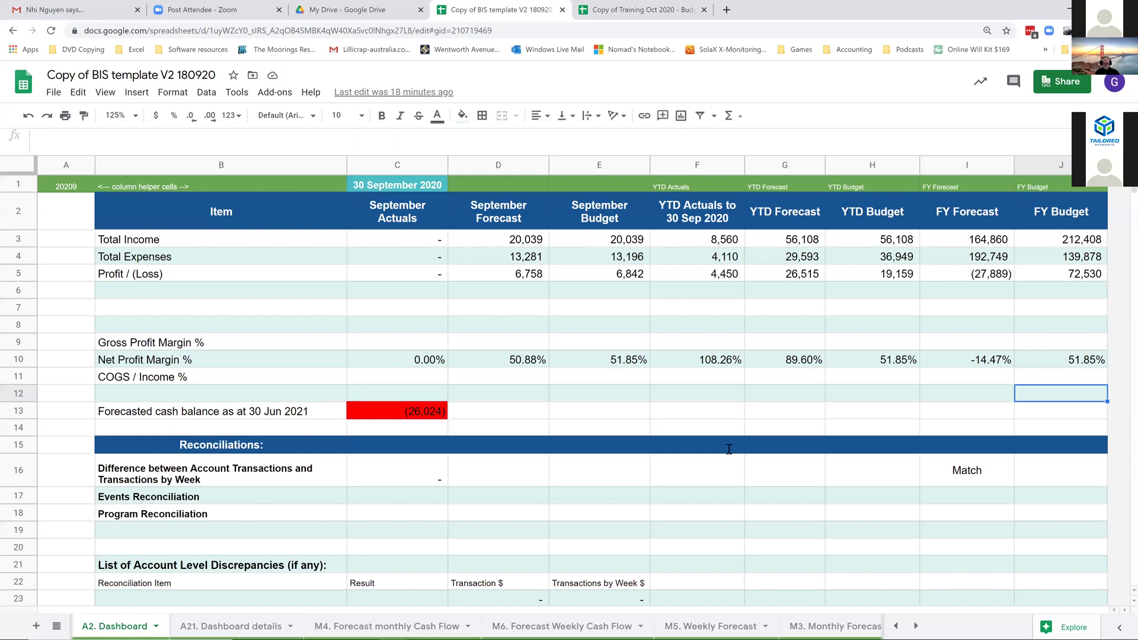
Step: Examine the Year-Month query in Transactions by Month and the Prepayments actuals formula in B47 of Monthly Forecast Report v2
{"action": "key", "text": "ctrl+Tab"}
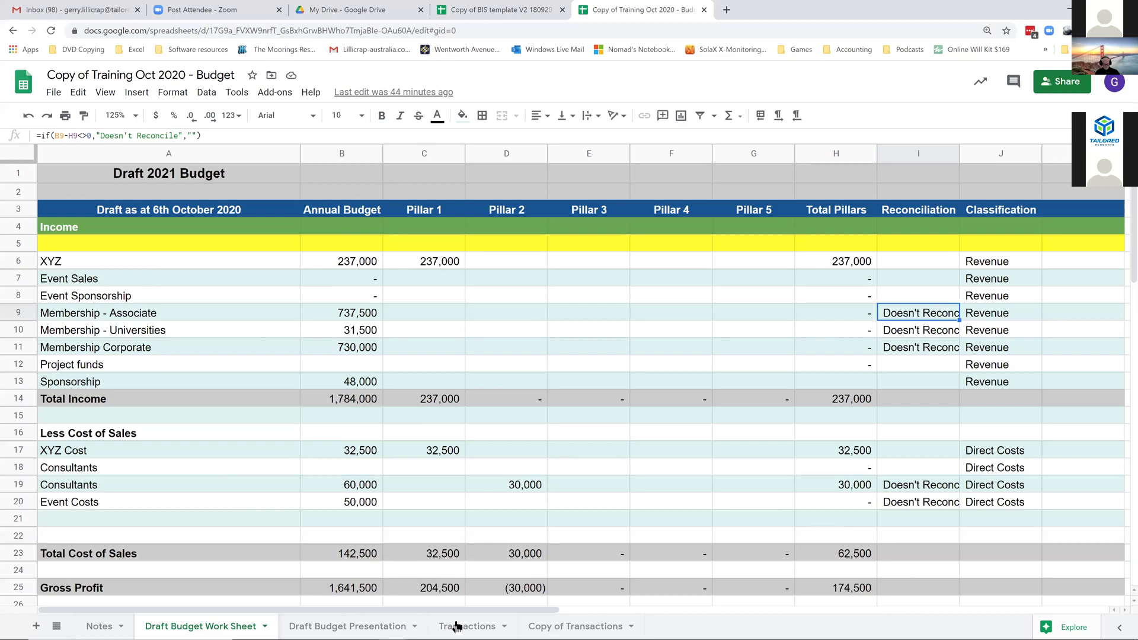
{"action": "key", "text": "ctrl+shift+Tab"}
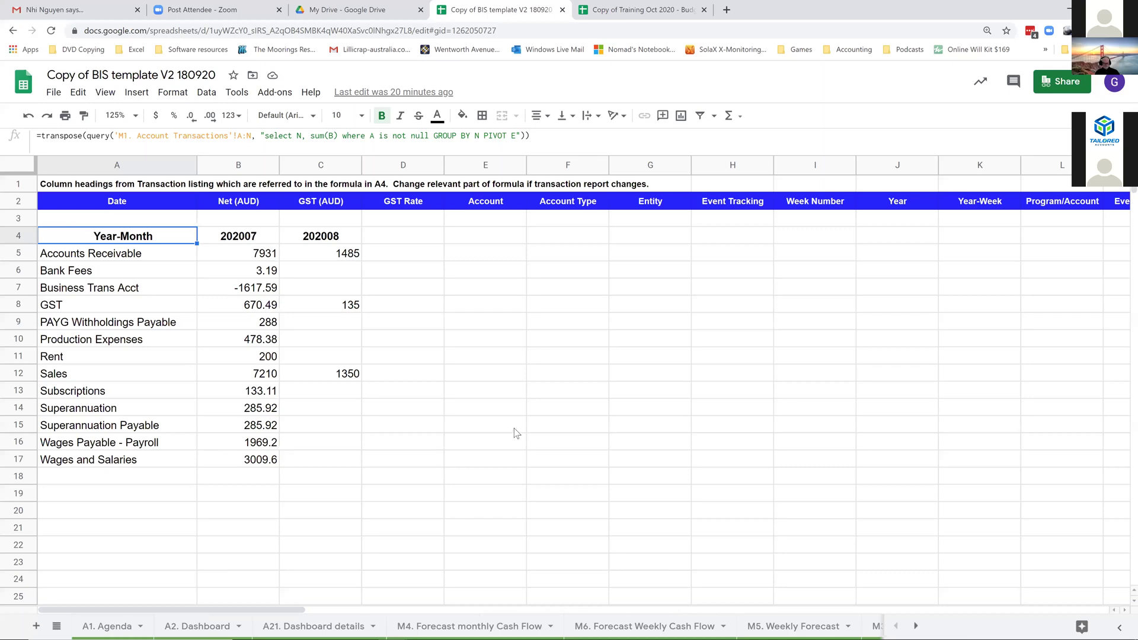
{"action": "left_click", "coordinate": [470, 626]}
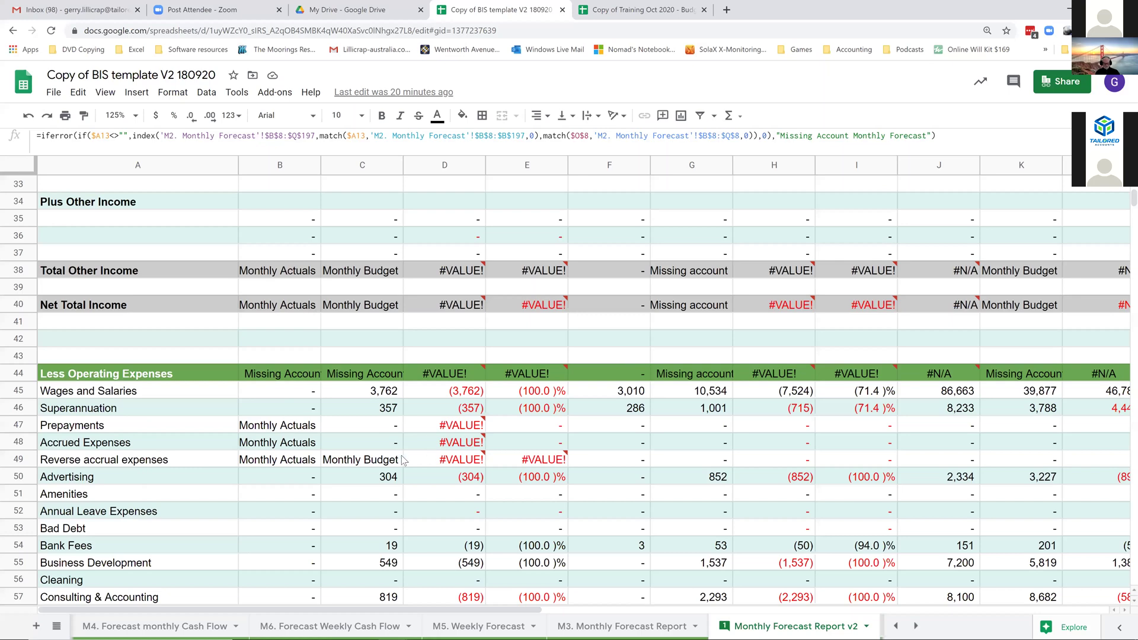
{"action": "scroll", "coordinate": [379, 438], "scroll_direction": "up", "scroll_amount": 4}
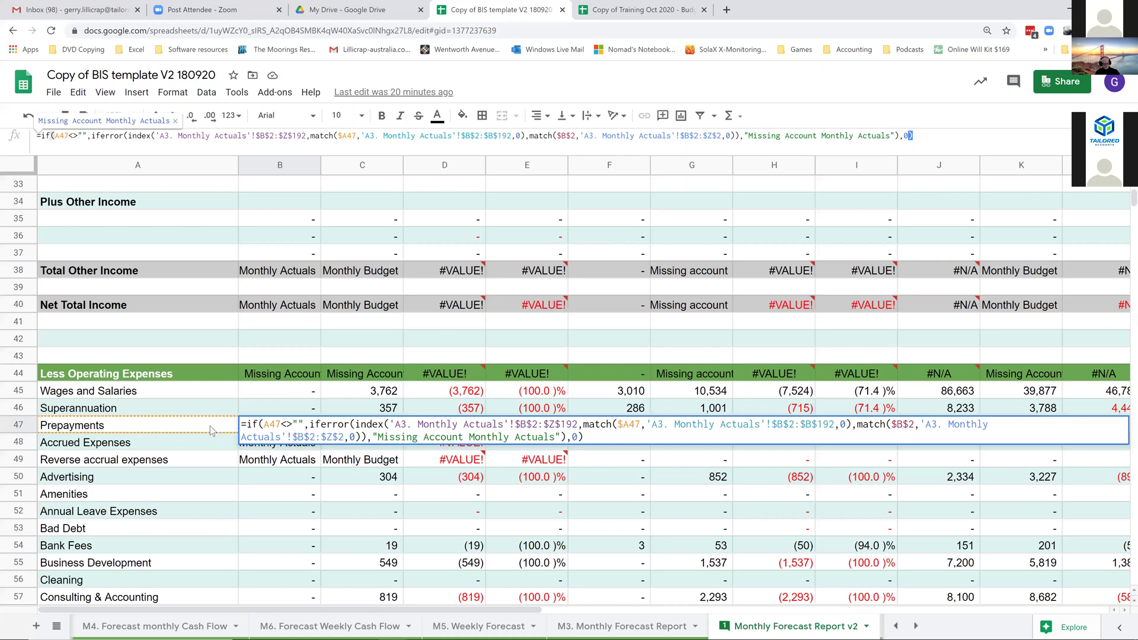
{"action": "key", "text": "Escape"}
{"action": "scroll", "coordinate": [195, 427], "scroll_direction": "down", "scroll_amount": 4}
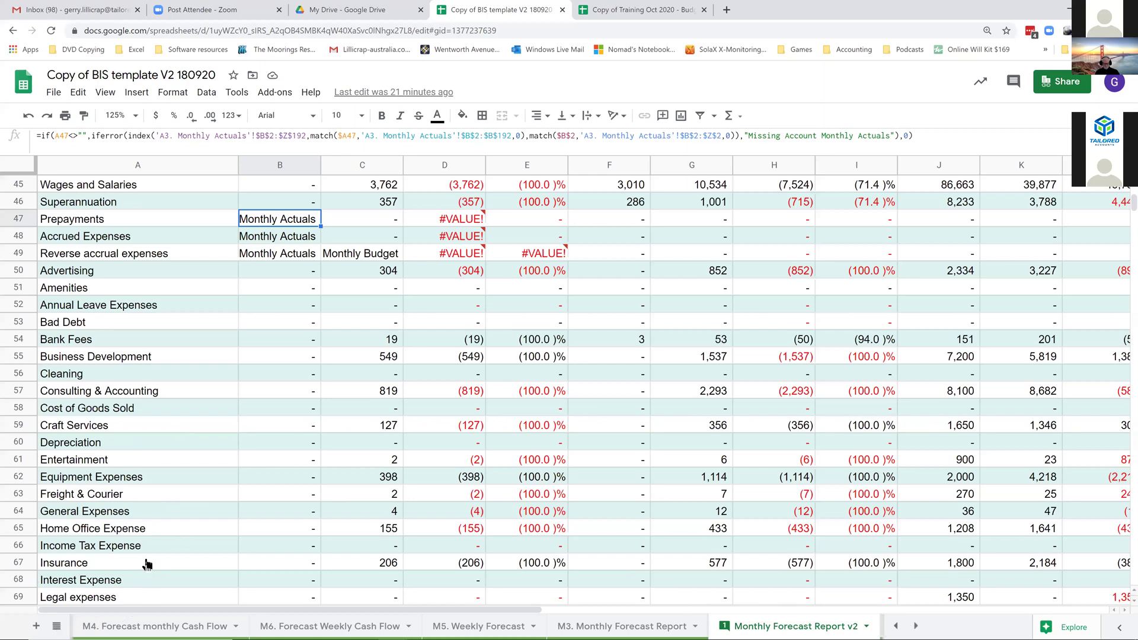
{"action": "scroll", "coordinate": [149, 566], "scroll_direction": "up", "scroll_amount": 4}
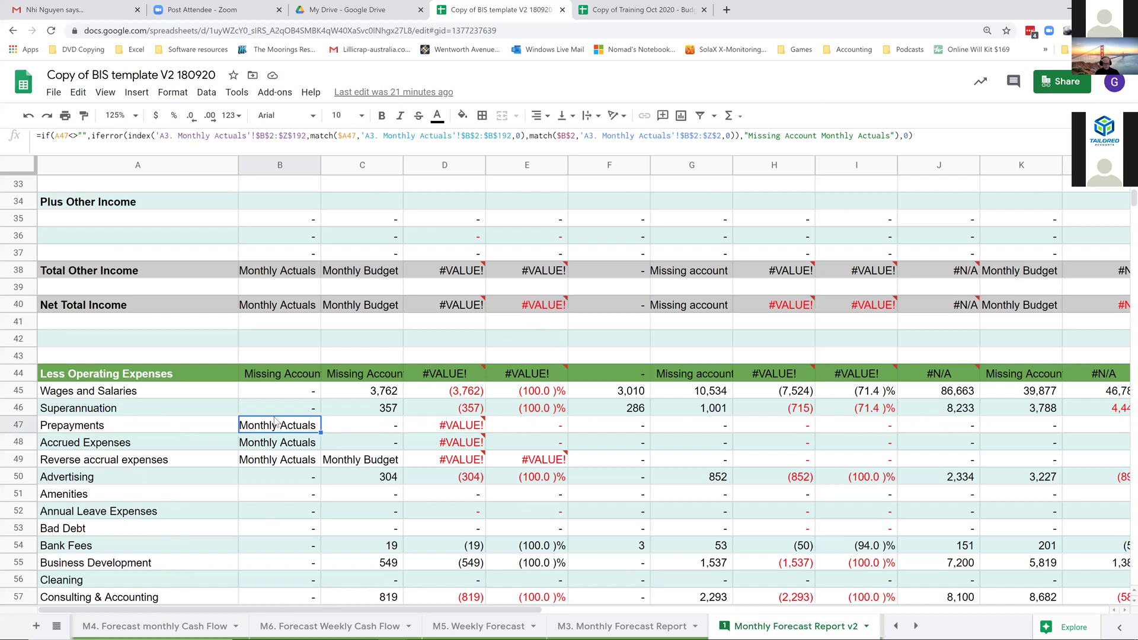
Step: Change the account of the 700 Sales transaction in M1. Account Transactions to Sales A and open Z2. Reconciliations
{"action": "key", "text": "alt+shift+k"}
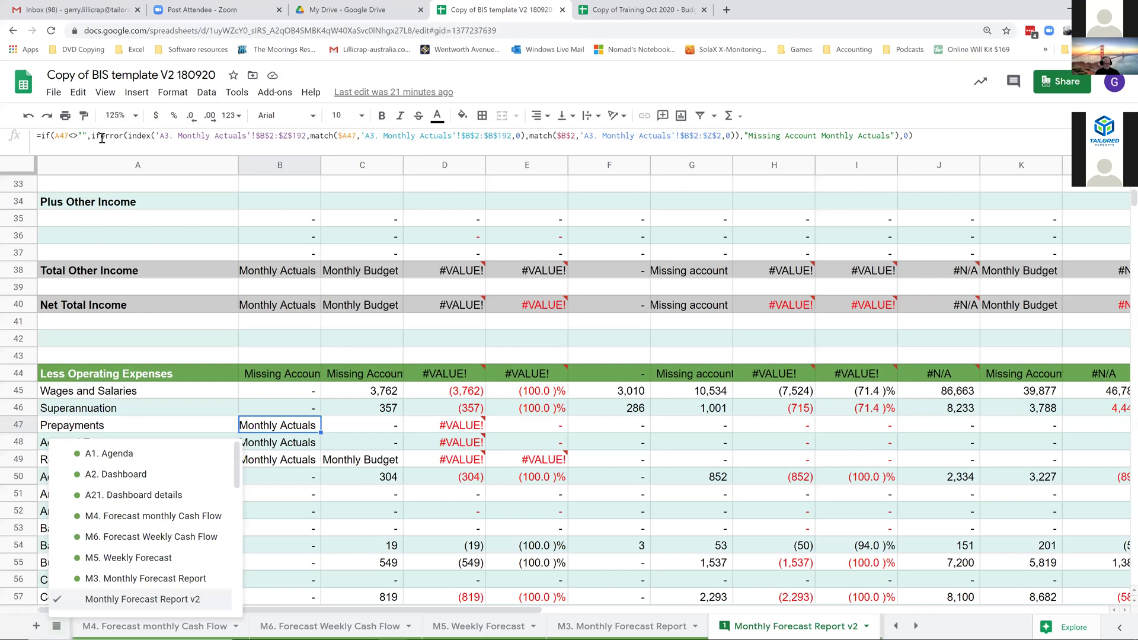
{"action": "scroll", "coordinate": [102, 506], "scroll_direction": "down", "scroll_amount": 3}
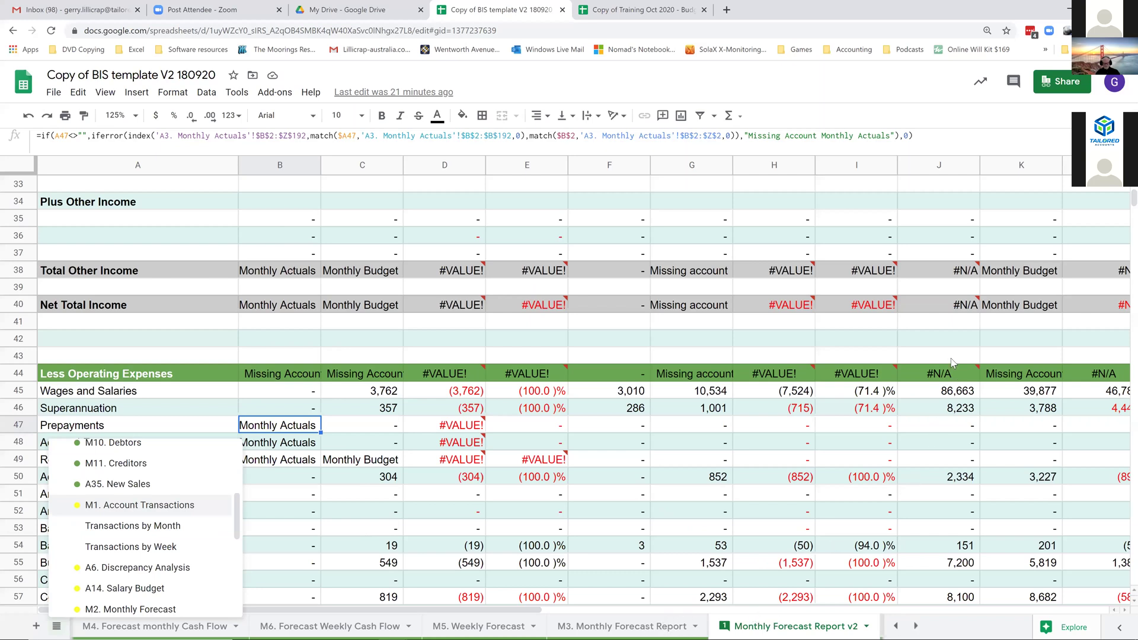
{"action": "key", "text": "Return"}
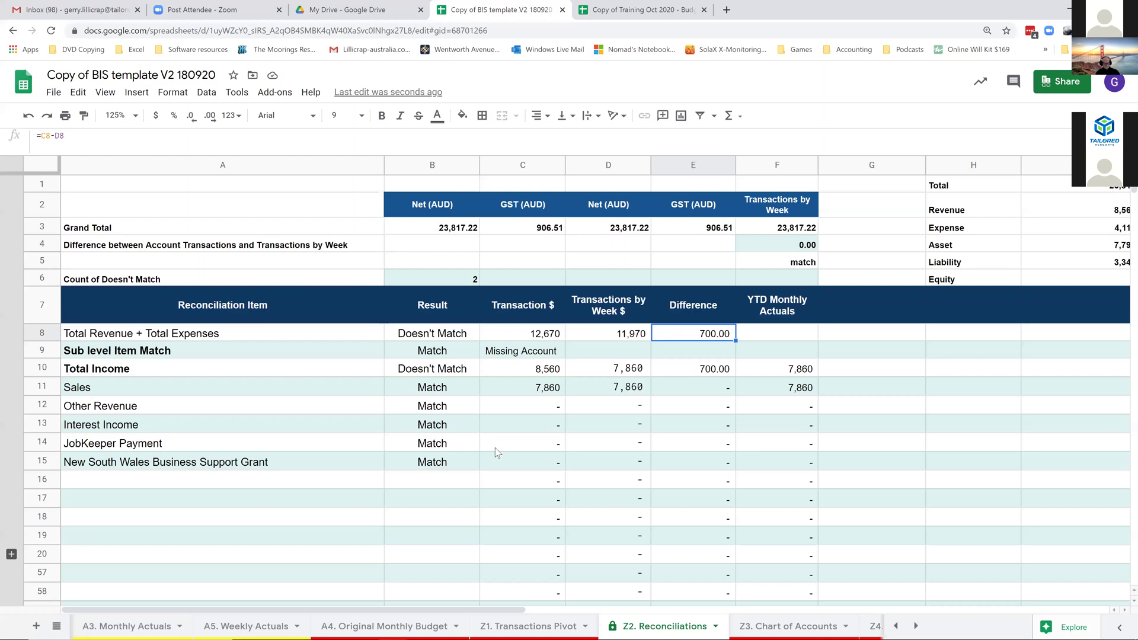
Step: Examine the Count of Doesn't Match formula in B6 and the Sales A amounts in Transactions by Week and Transactions by Month
{"action": "left_click_drag", "start_coordinate": [871, 305], "coordinate": [623, 169]}
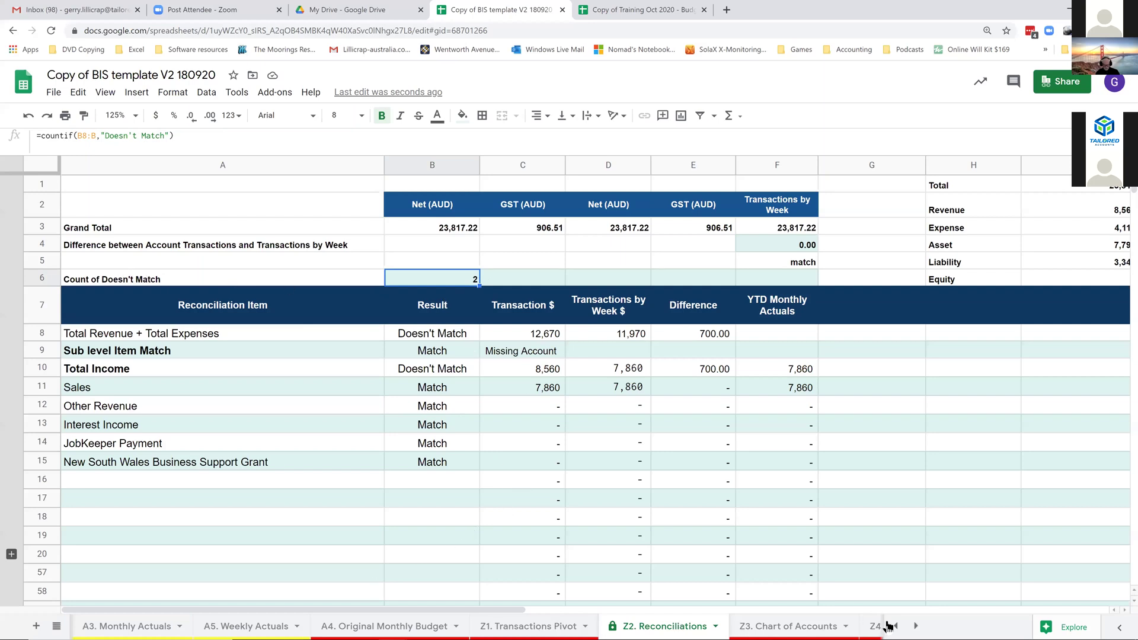
{"action": "scroll", "coordinate": [895, 627], "scroll_direction": "down", "scroll_amount": 2}
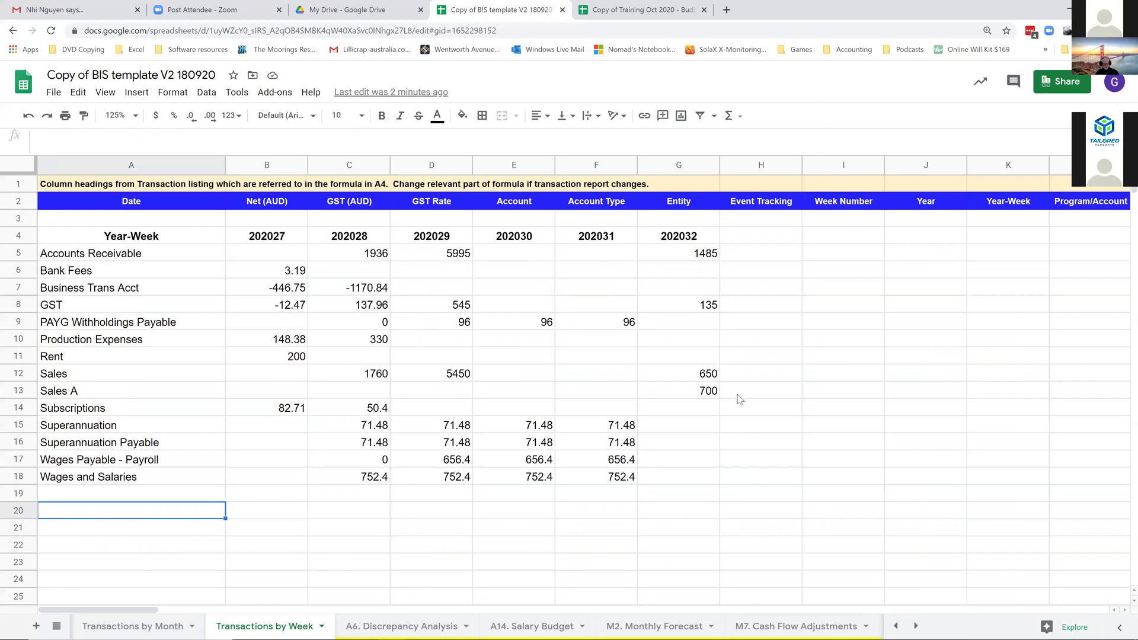
{"action": "left_click", "coordinate": [704, 396]}
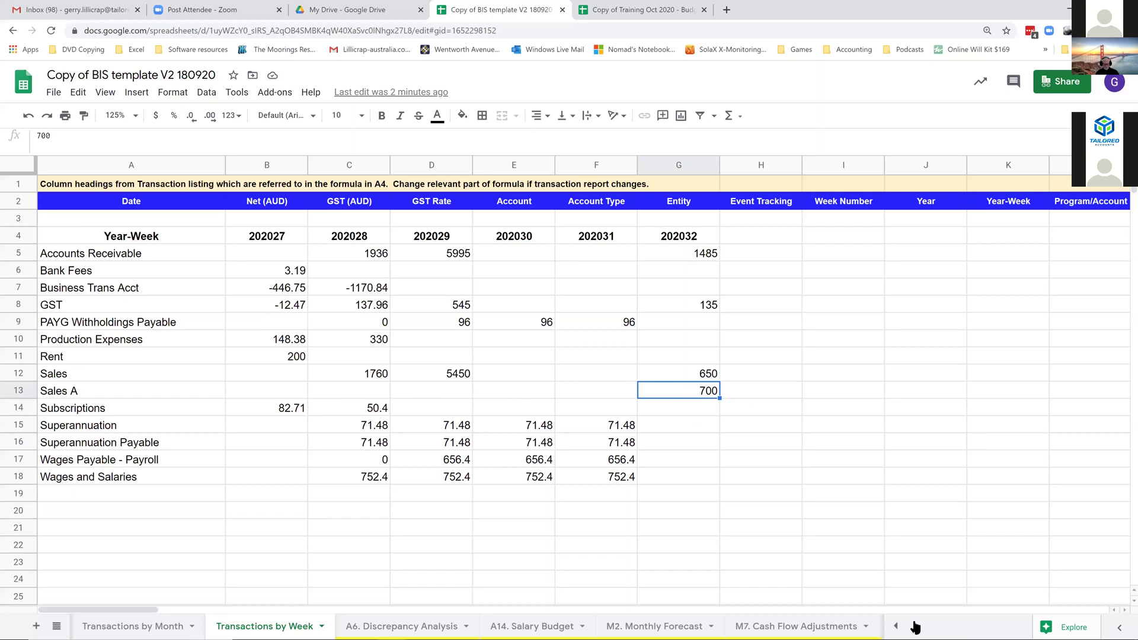
{"action": "key", "text": "ctrl+shift+Page_Up"}
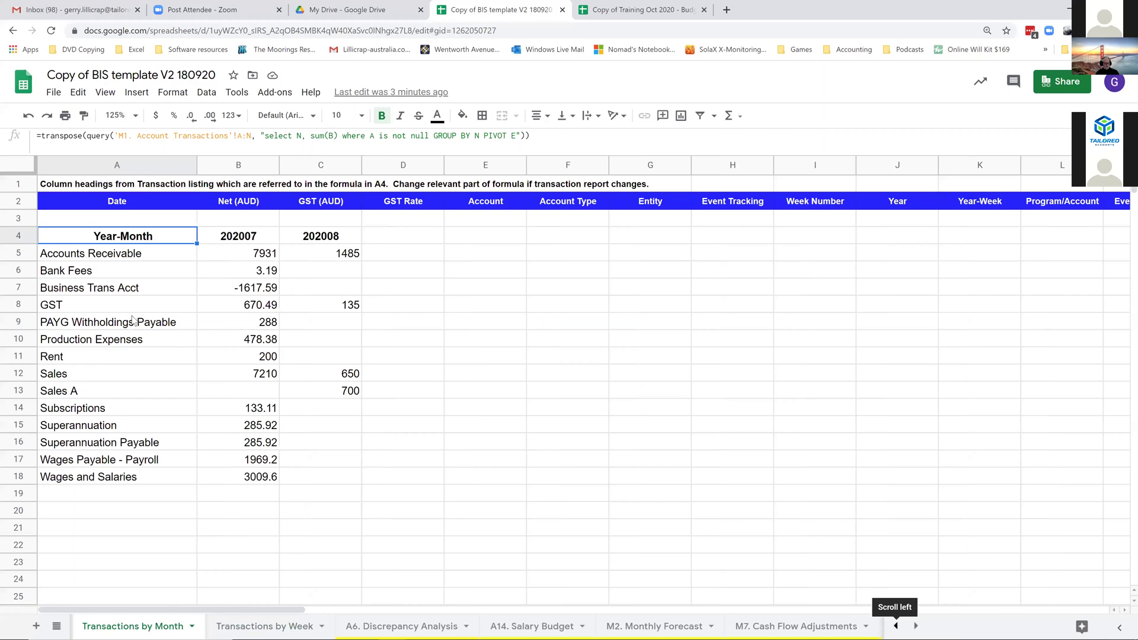
Step: Return to the first rows of Z2. Reconciliations and examine the revenue account filter formula in A11
{"action": "left_click", "coordinate": [116, 364]}
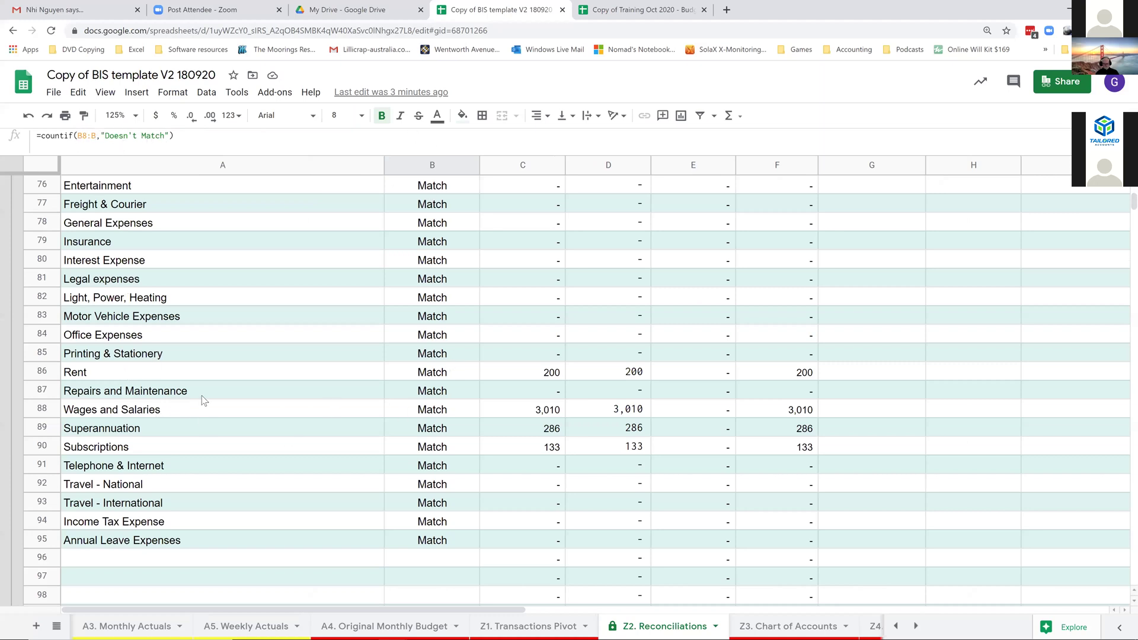
{"action": "key", "text": "ctrl+Home"}
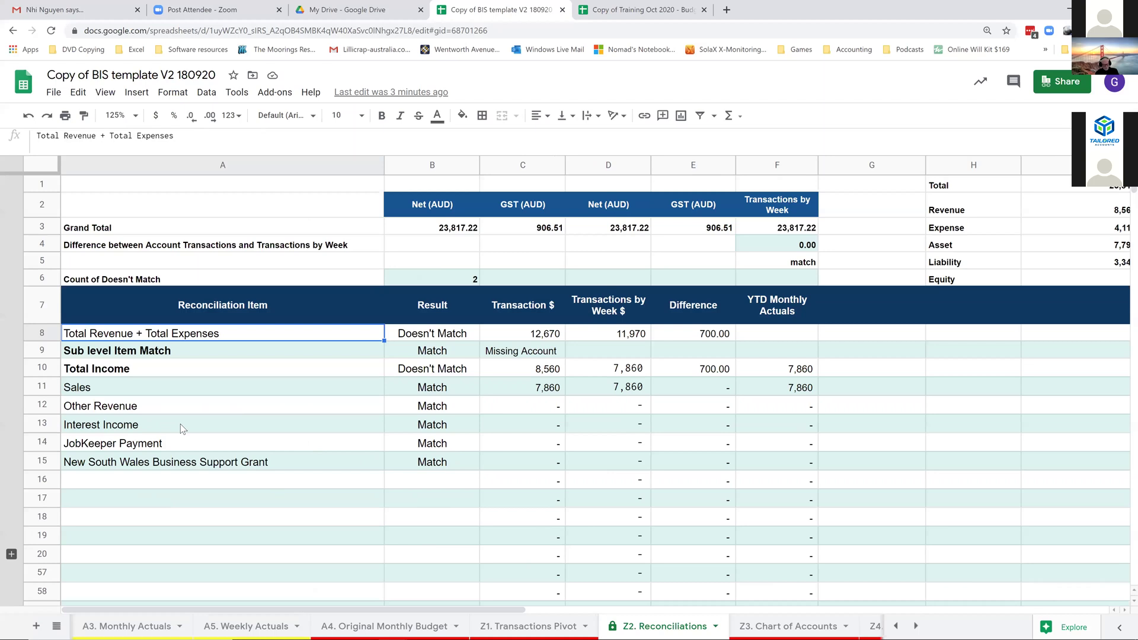
{"action": "left_click", "coordinate": [284, 388]}
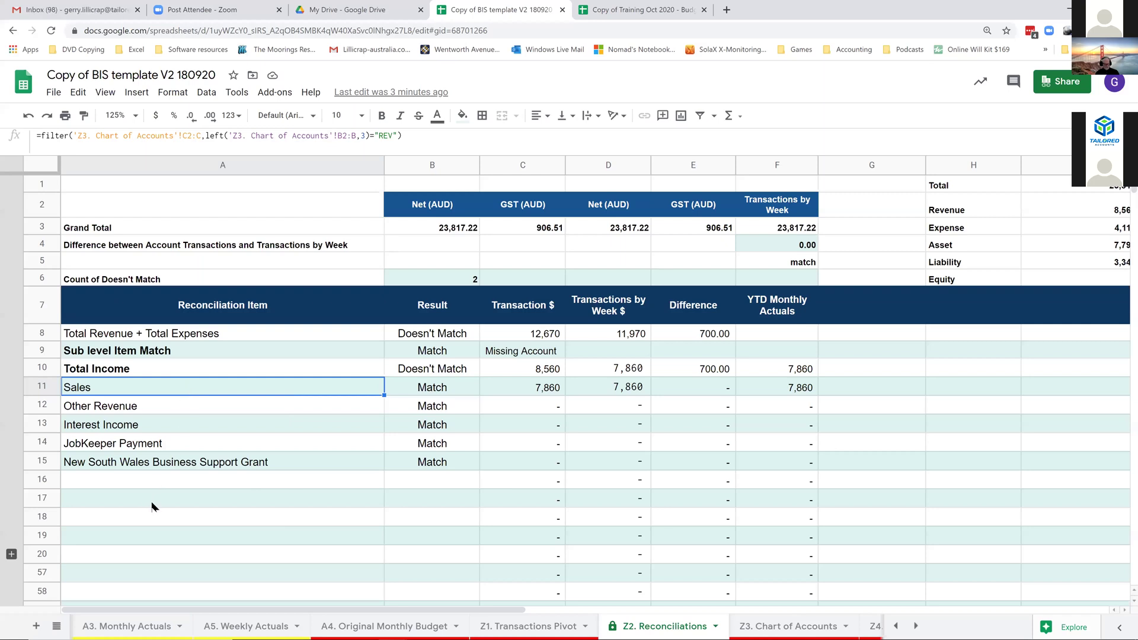
Step: Insert a copy of the Sales account row in row 4 of Z3. Chart of Accounts and name it Sales A
{"action": "key", "text": "alt+Down"}
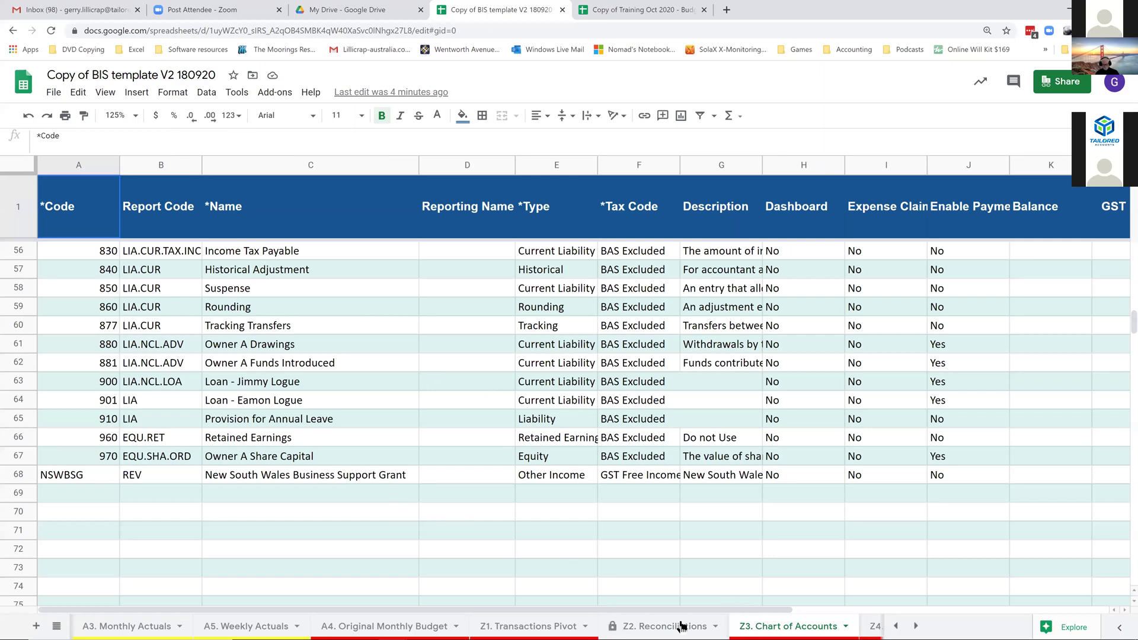
{"action": "key", "text": "ctrl+z"}
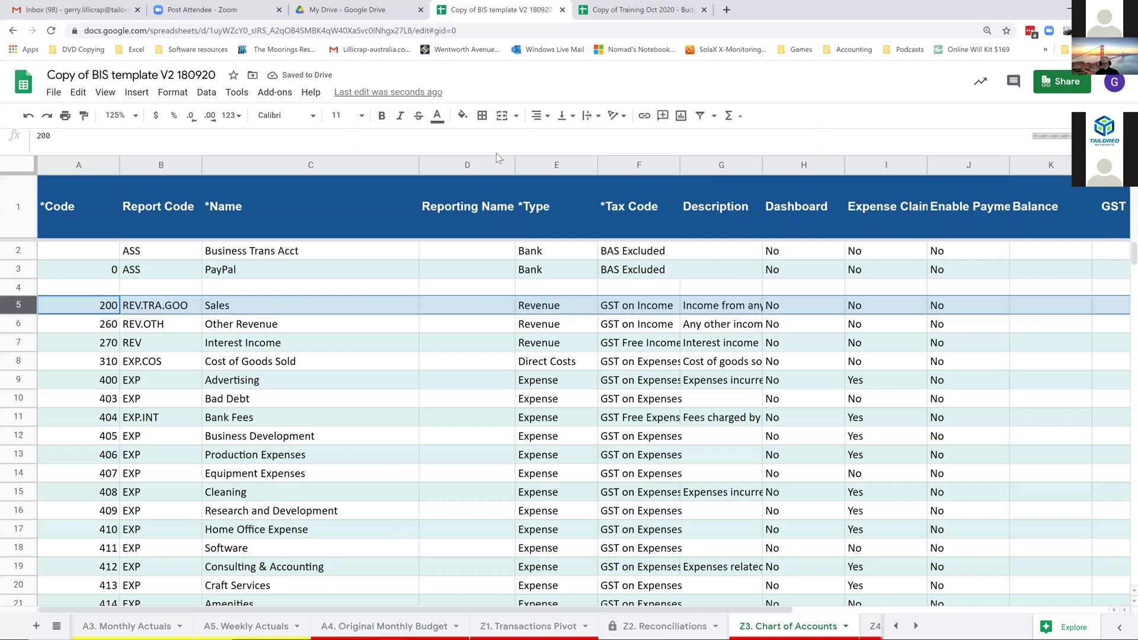
{"action": "left_click", "coordinate": [329, 291]}
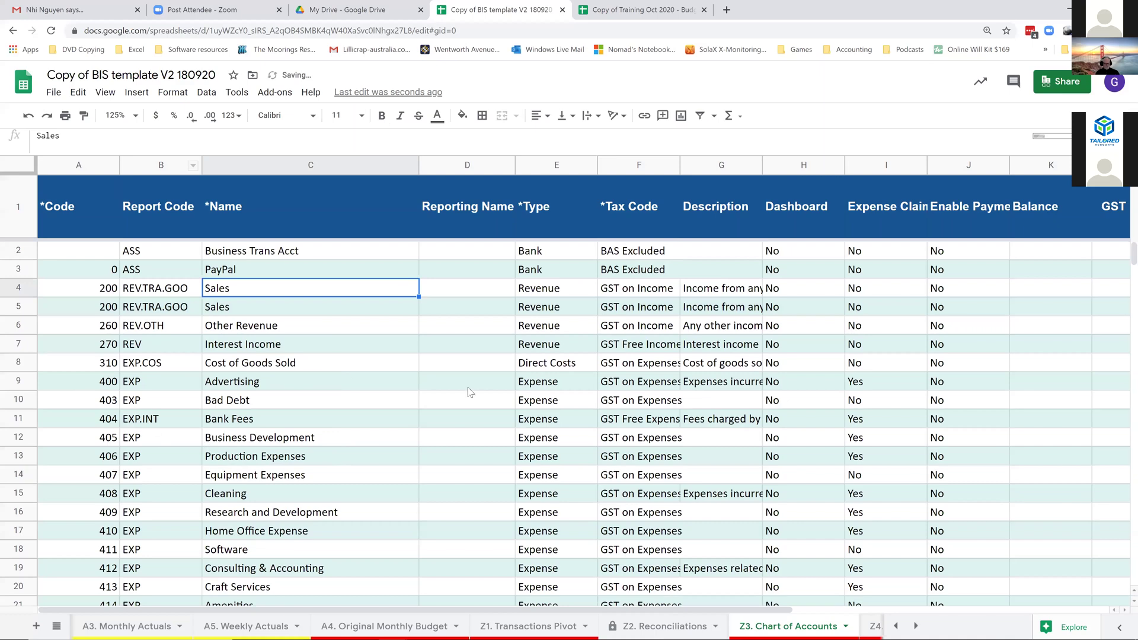
Step: Compare the Sales A line in Z2. Reconciliations with Transactions by Week and open the account filter formula in A11
{"action": "key", "text": "ctrl+shift+Page_Up"}
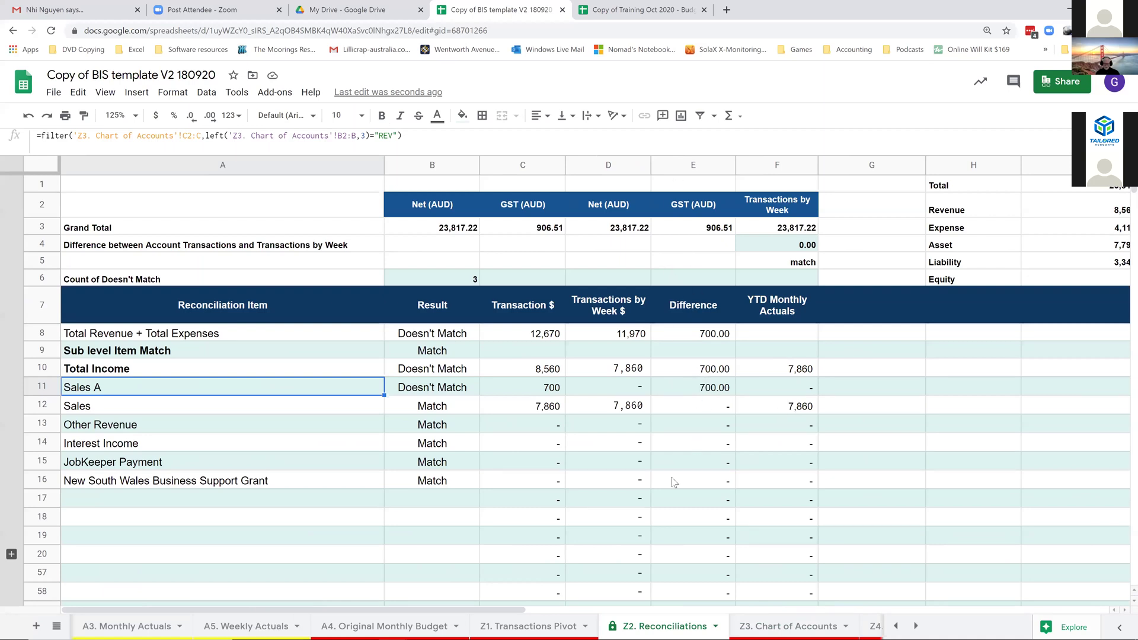
{"action": "left_click", "coordinate": [693, 387]}
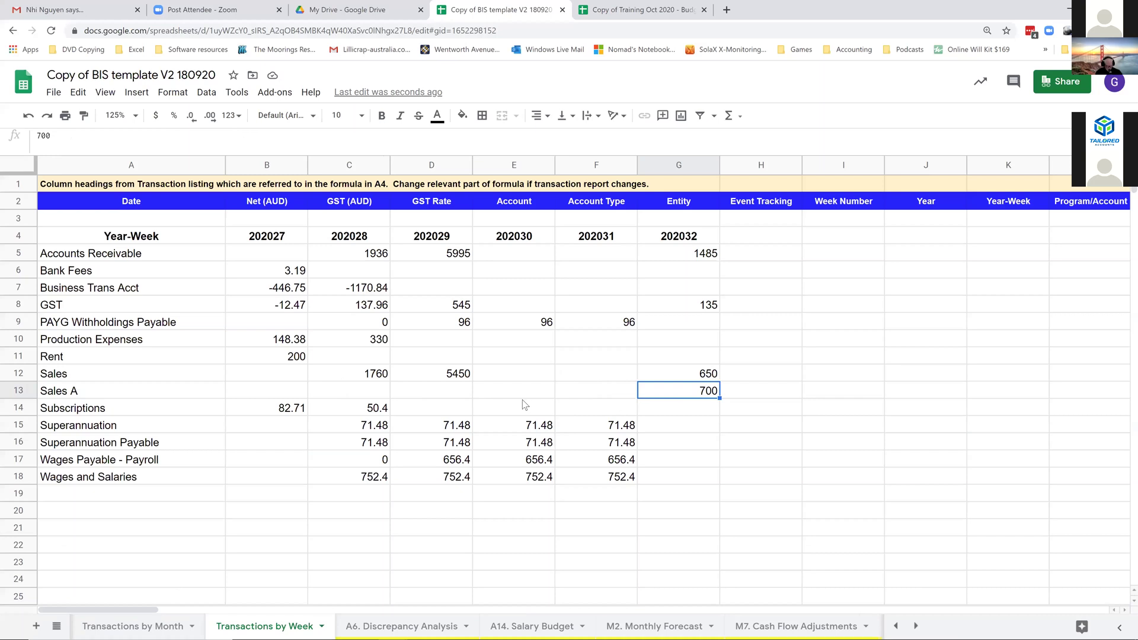
{"action": "key", "text": "ctrl+shift+Page_Up"}
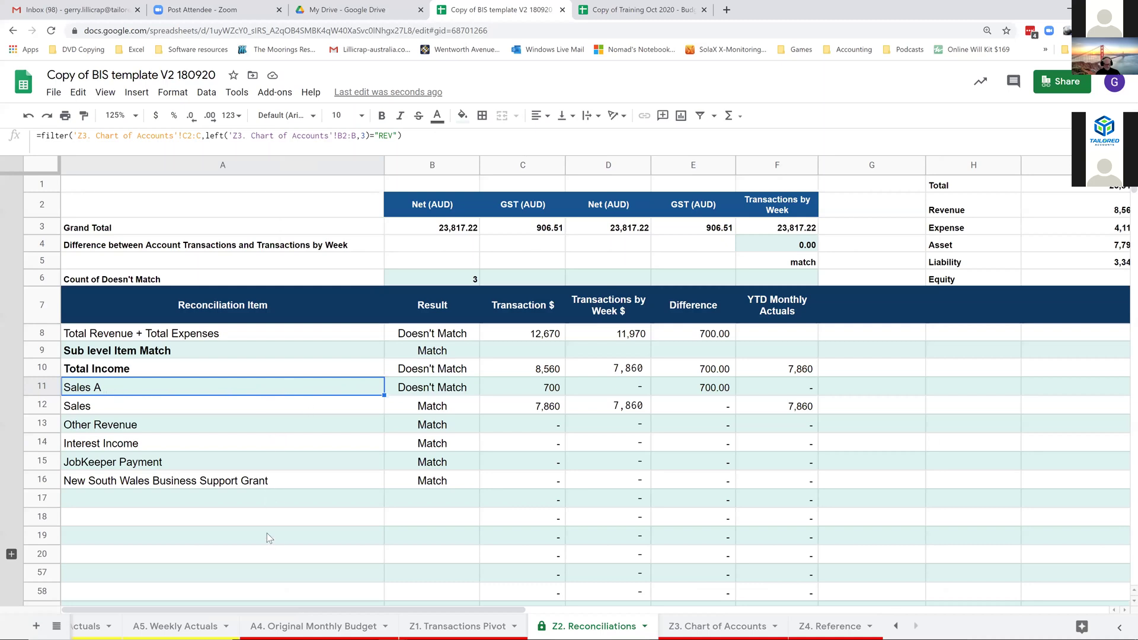
{"action": "key", "text": "Return"}
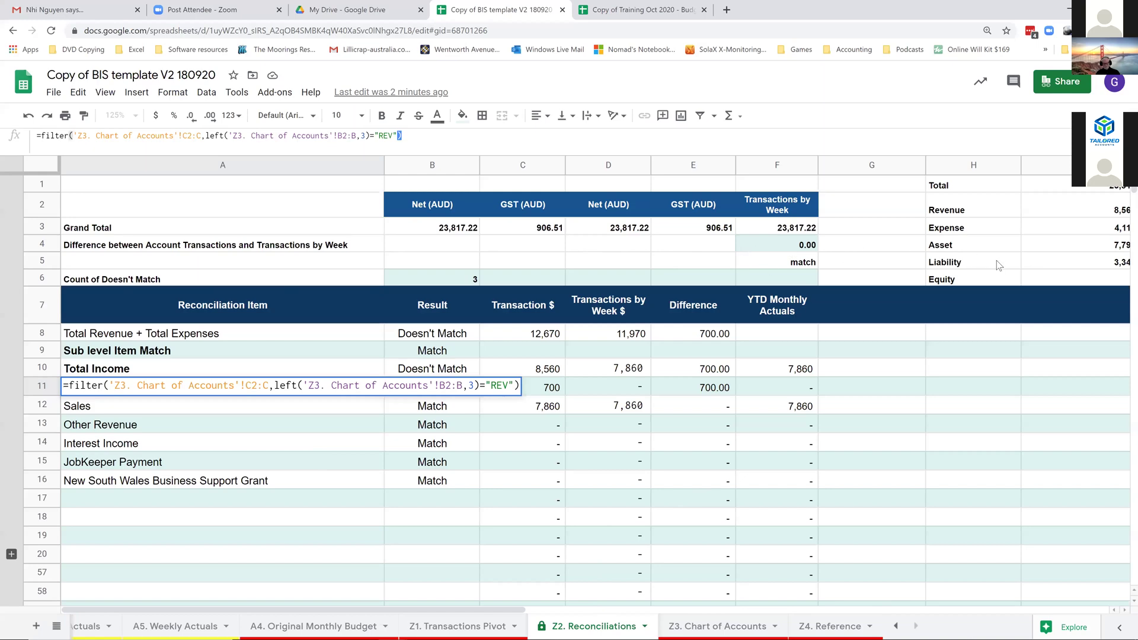
Step: Examine the GST Factor formula in L2 and the Cash Flow Factor formula in N4 of Z3. Chart of Accounts
{"action": "left_click", "coordinate": [717, 627]}
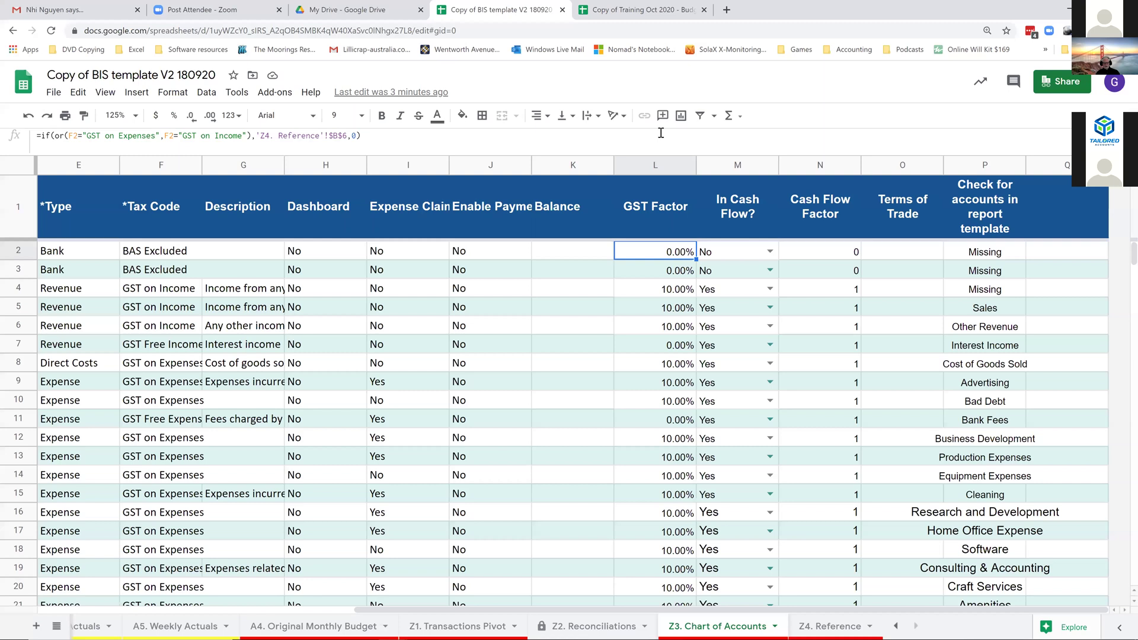
{"action": "key", "text": "Right"}
{"action": "key", "text": "Right"}
{"action": "key", "text": "Down"}
{"action": "key", "text": "Down"}
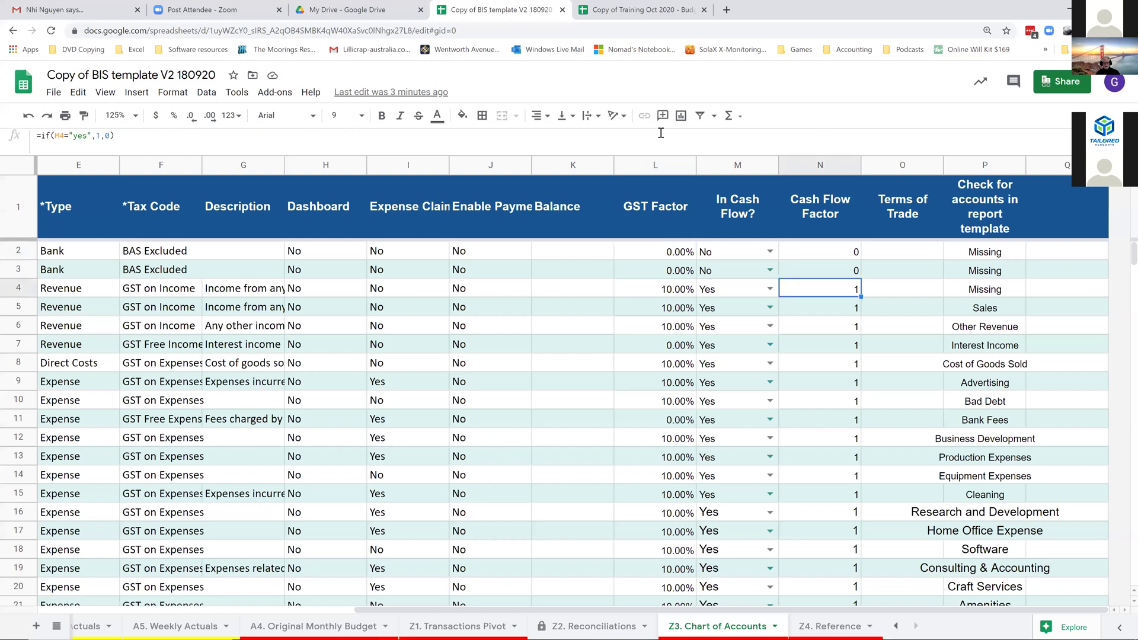